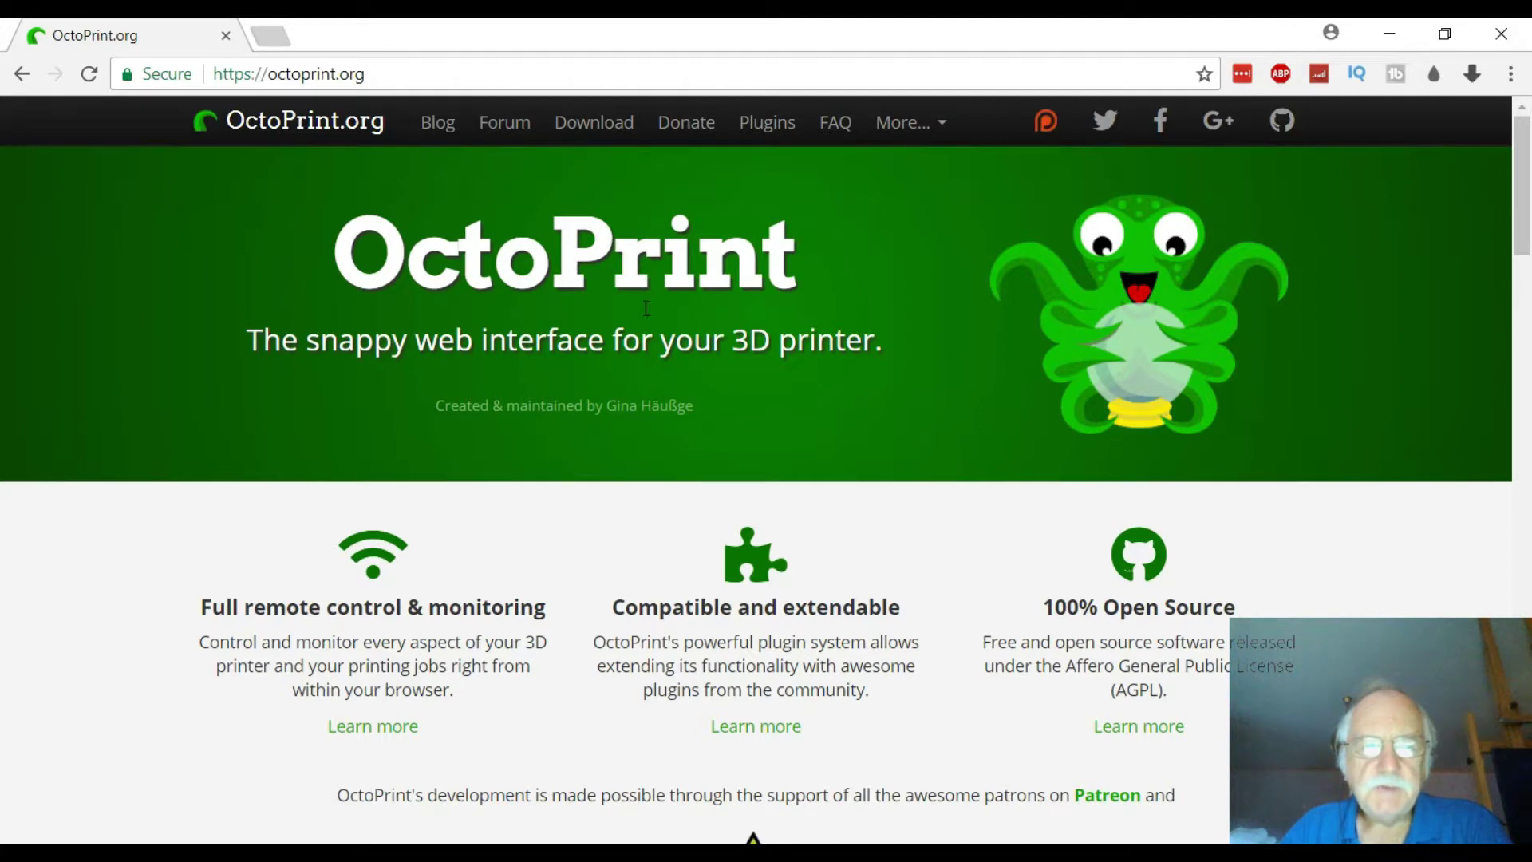
- Download the OctoPi 0.14 image ZIP from OctoPrint.org's Download & Setup page
{"action": "scroll", "coordinate": [650, 307], "scroll_direction": "down", "scroll_amount": 2}
{"action": "scroll", "coordinate": [650, 314], "scroll_direction": "down", "scroll_amount": 5}
{"action": "left_click", "coordinate": [765, 527]}
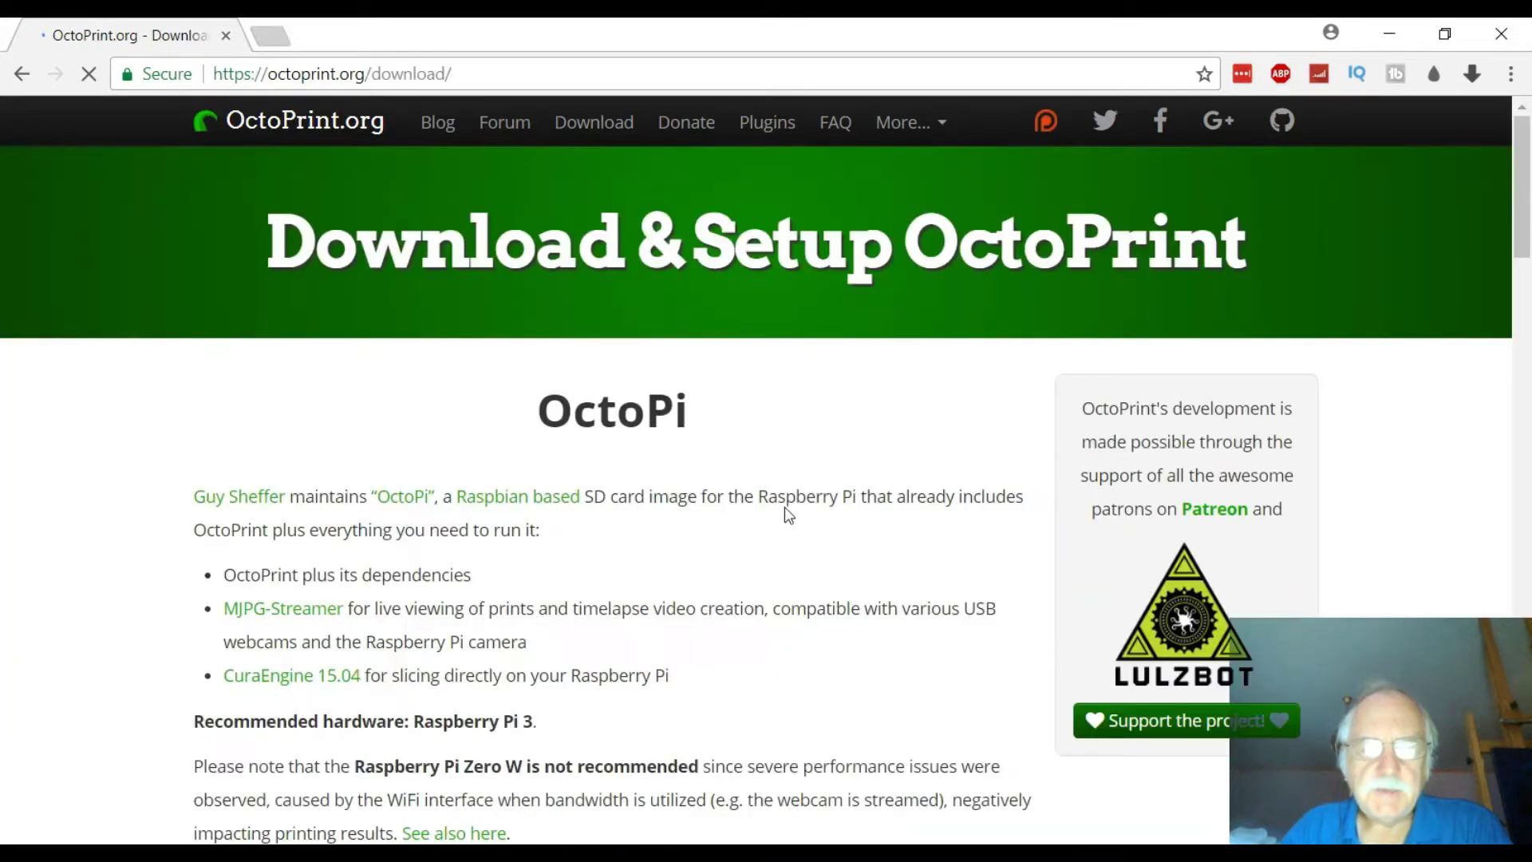
{"action": "scroll", "coordinate": [786, 495], "scroll_direction": "down", "scroll_amount": 2}
{"action": "scroll", "coordinate": [794, 479], "scroll_direction": "down", "scroll_amount": 6}
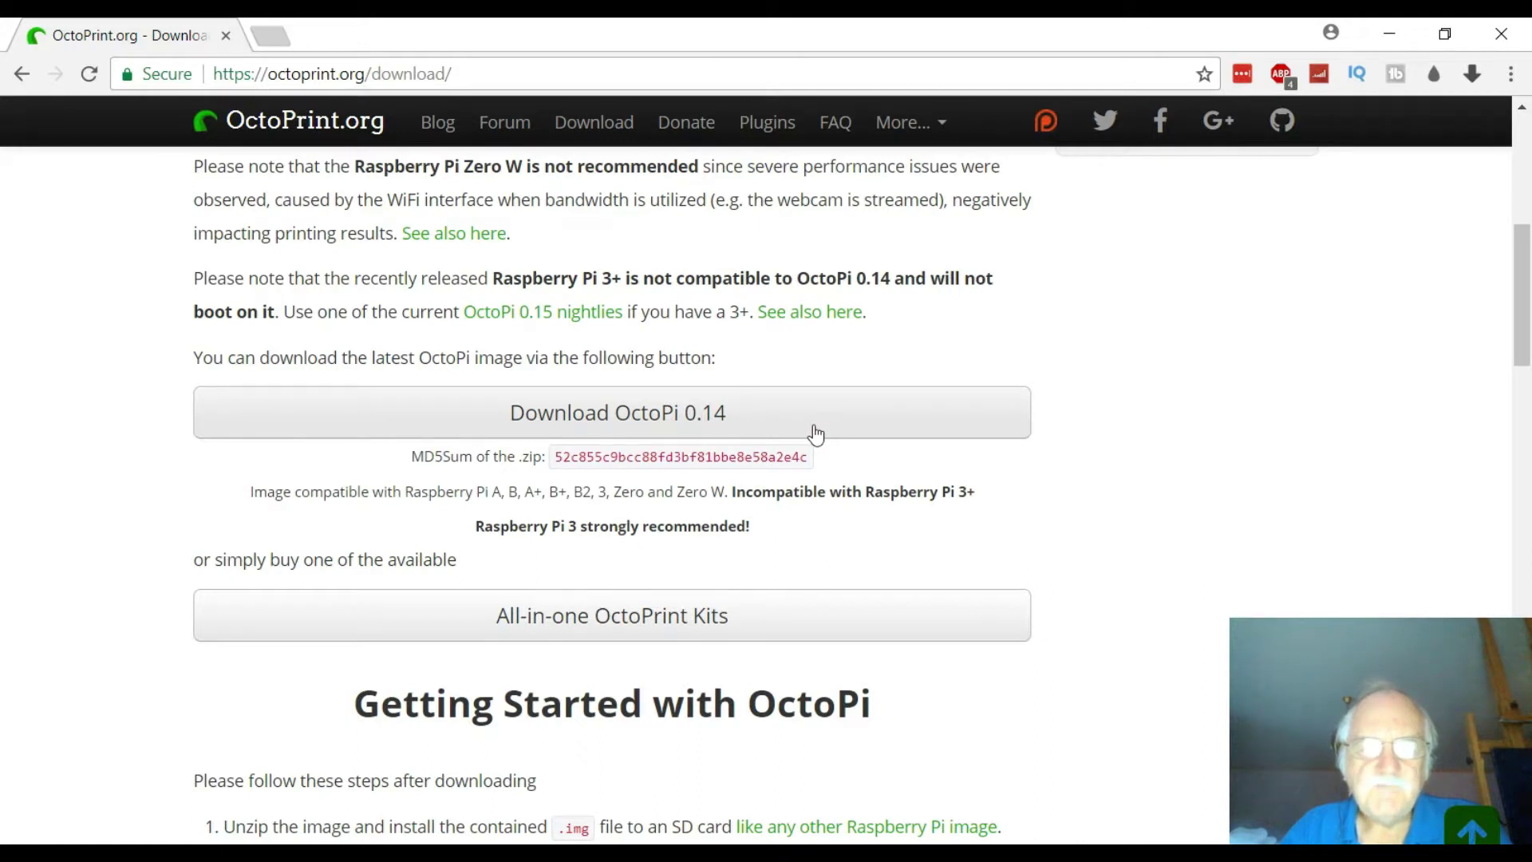
{"action": "left_click", "coordinate": [895, 420]}
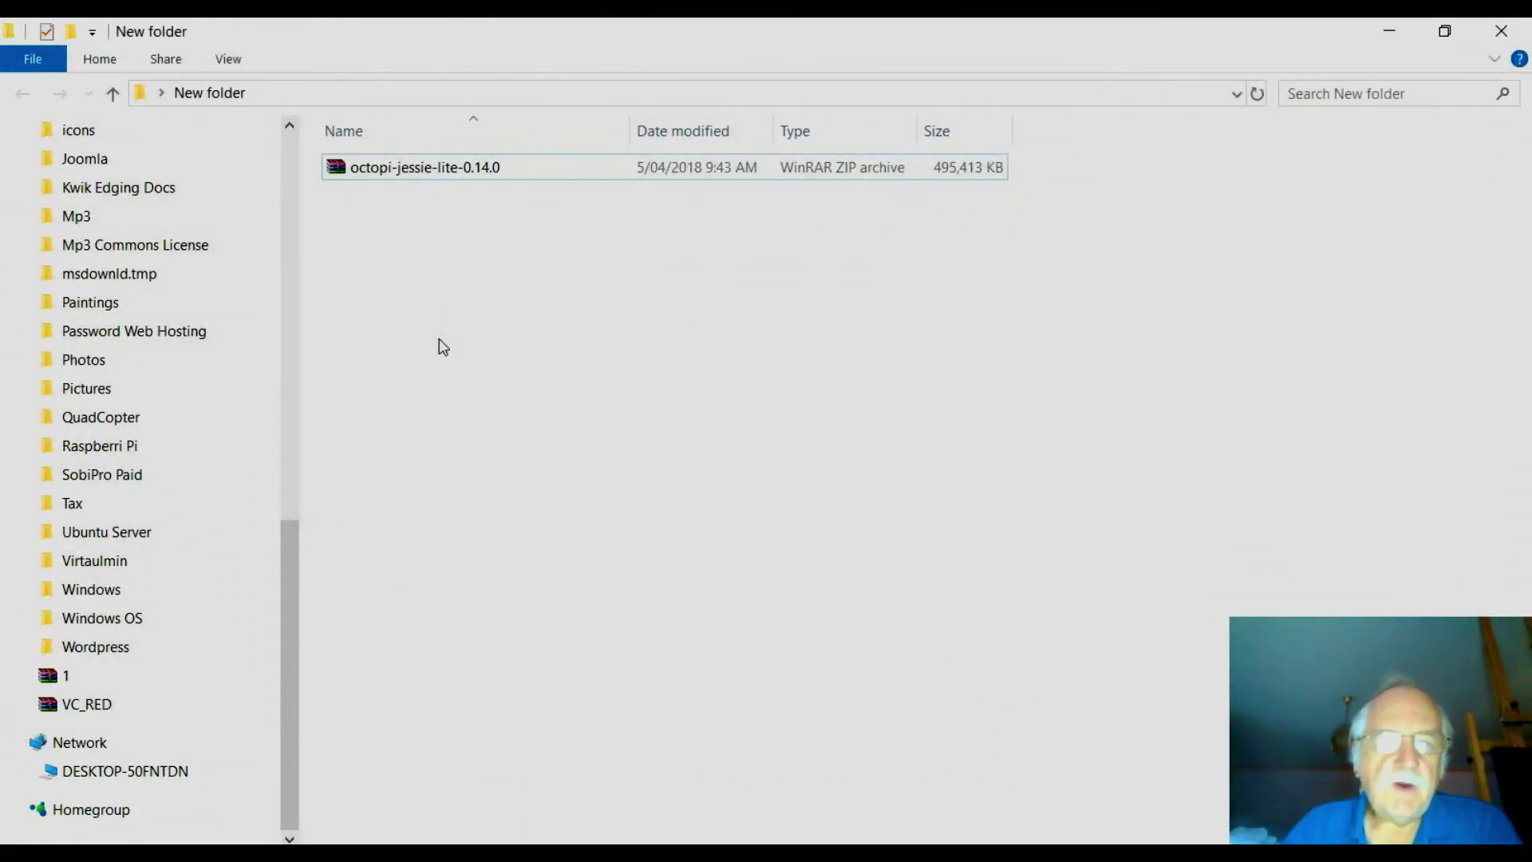
- Extract the octopi ZIP here to get the 2017-06-21-octopi-jessie-lite-0.14.0 image
{"action": "right_click", "coordinate": [441, 167]}
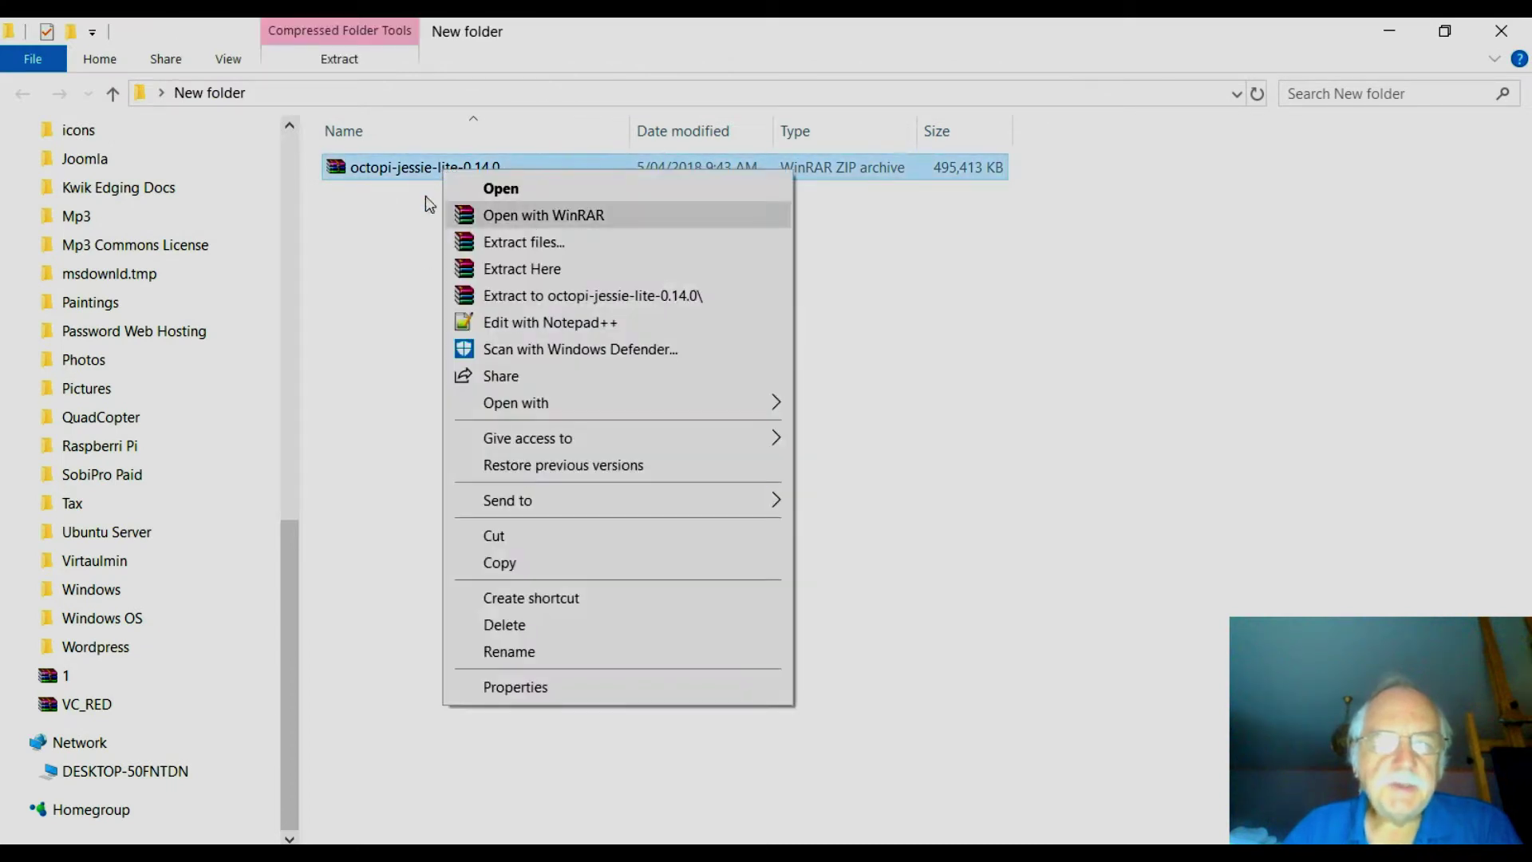
{"action": "left_click", "coordinate": [539, 268]}
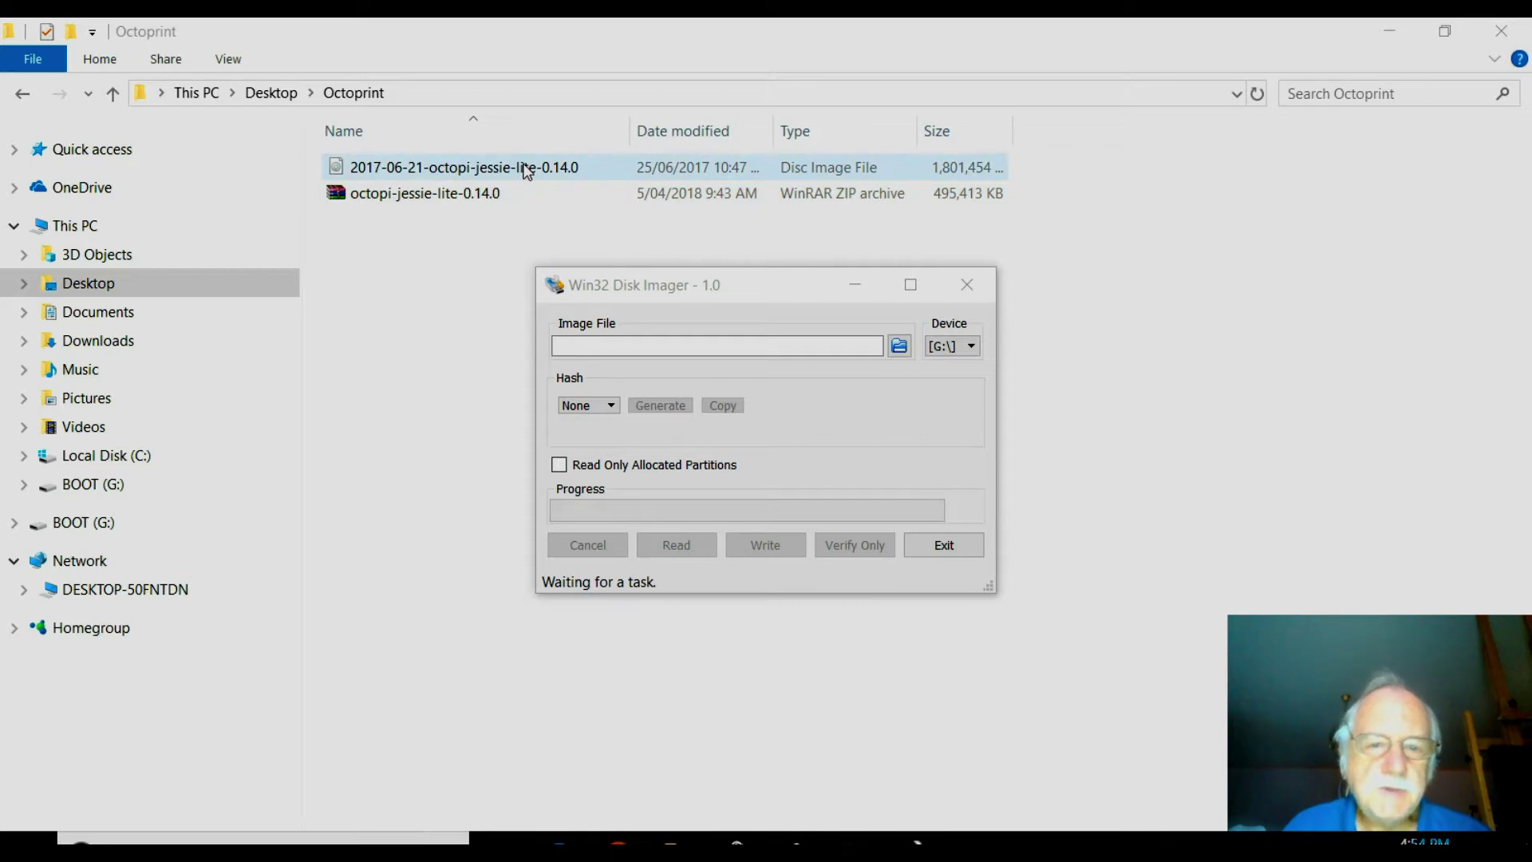
- In Win32 Disk Imager, target device G: and pick the OctoPi .img from Desktop\Octoprint
{"action": "left_click_drag", "start_coordinate": [729, 290], "coordinate": [613, 266]}
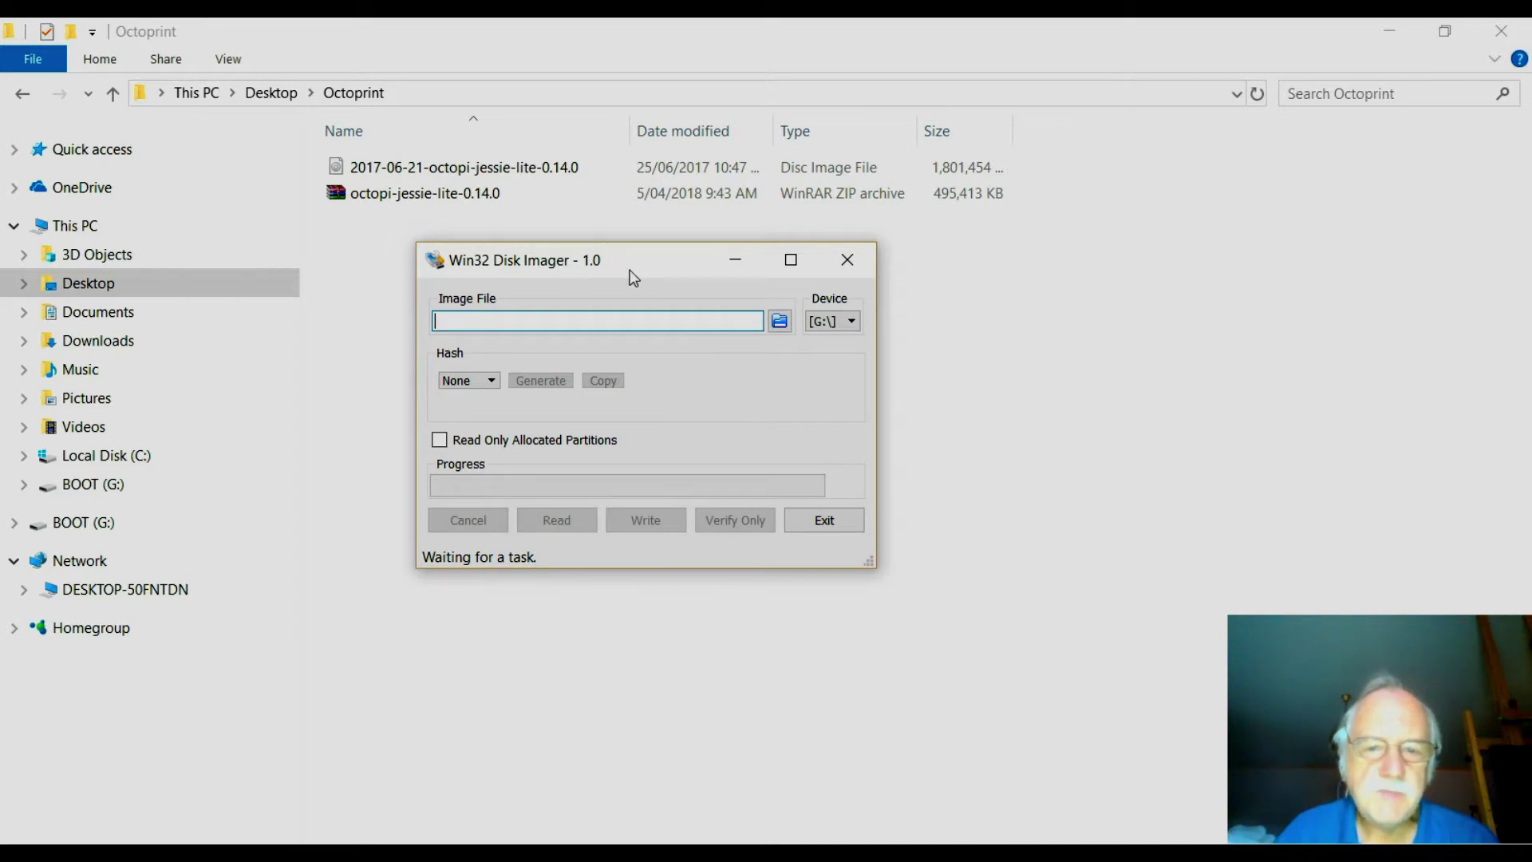
{"action": "left_click", "coordinate": [851, 322]}
{"action": "left_click", "coordinate": [844, 341]}
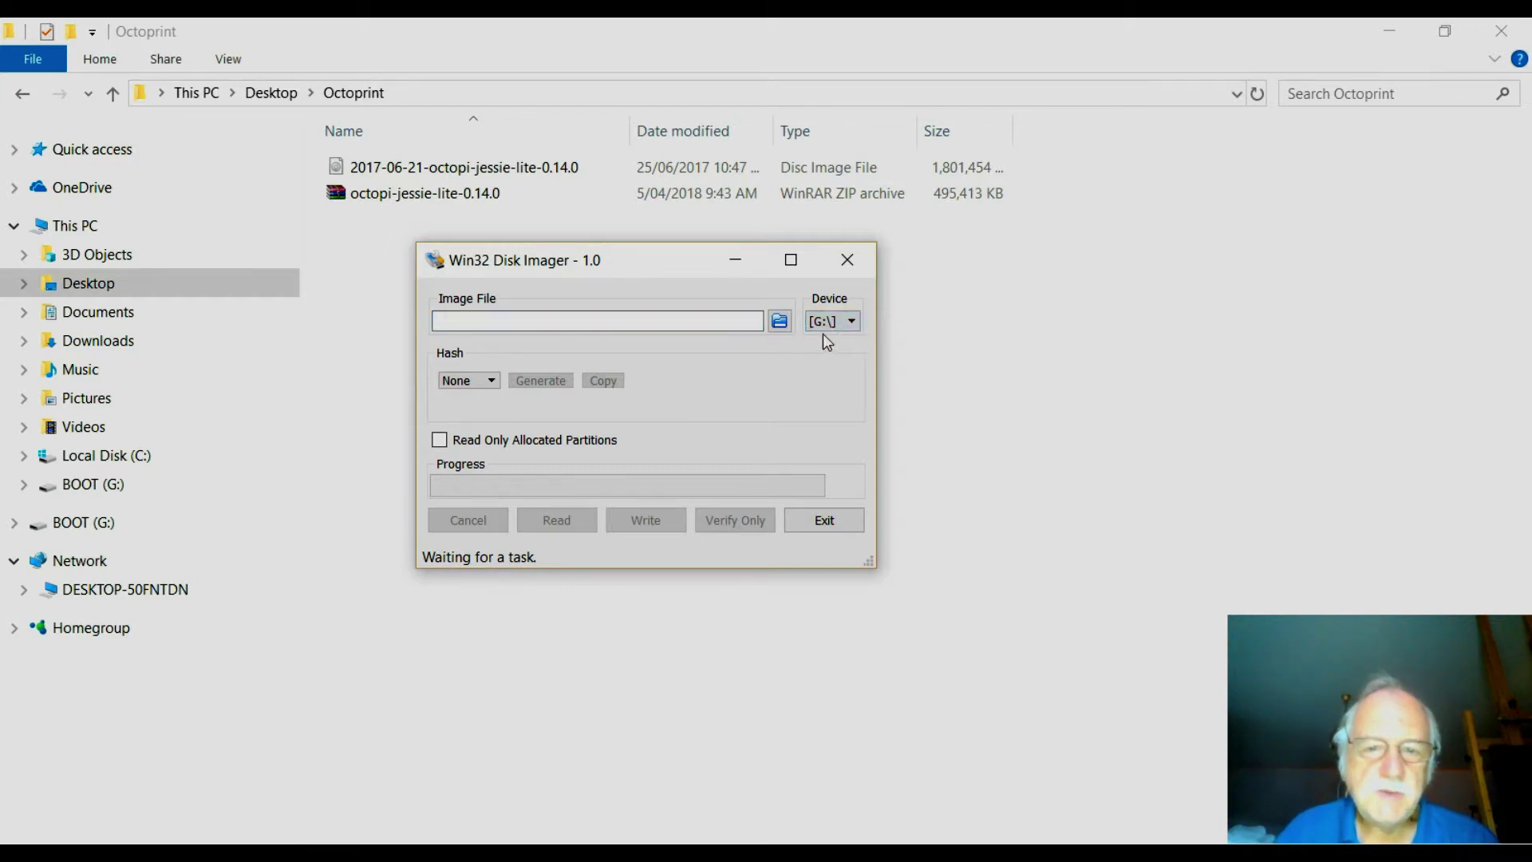
{"action": "left_click", "coordinate": [780, 322]}
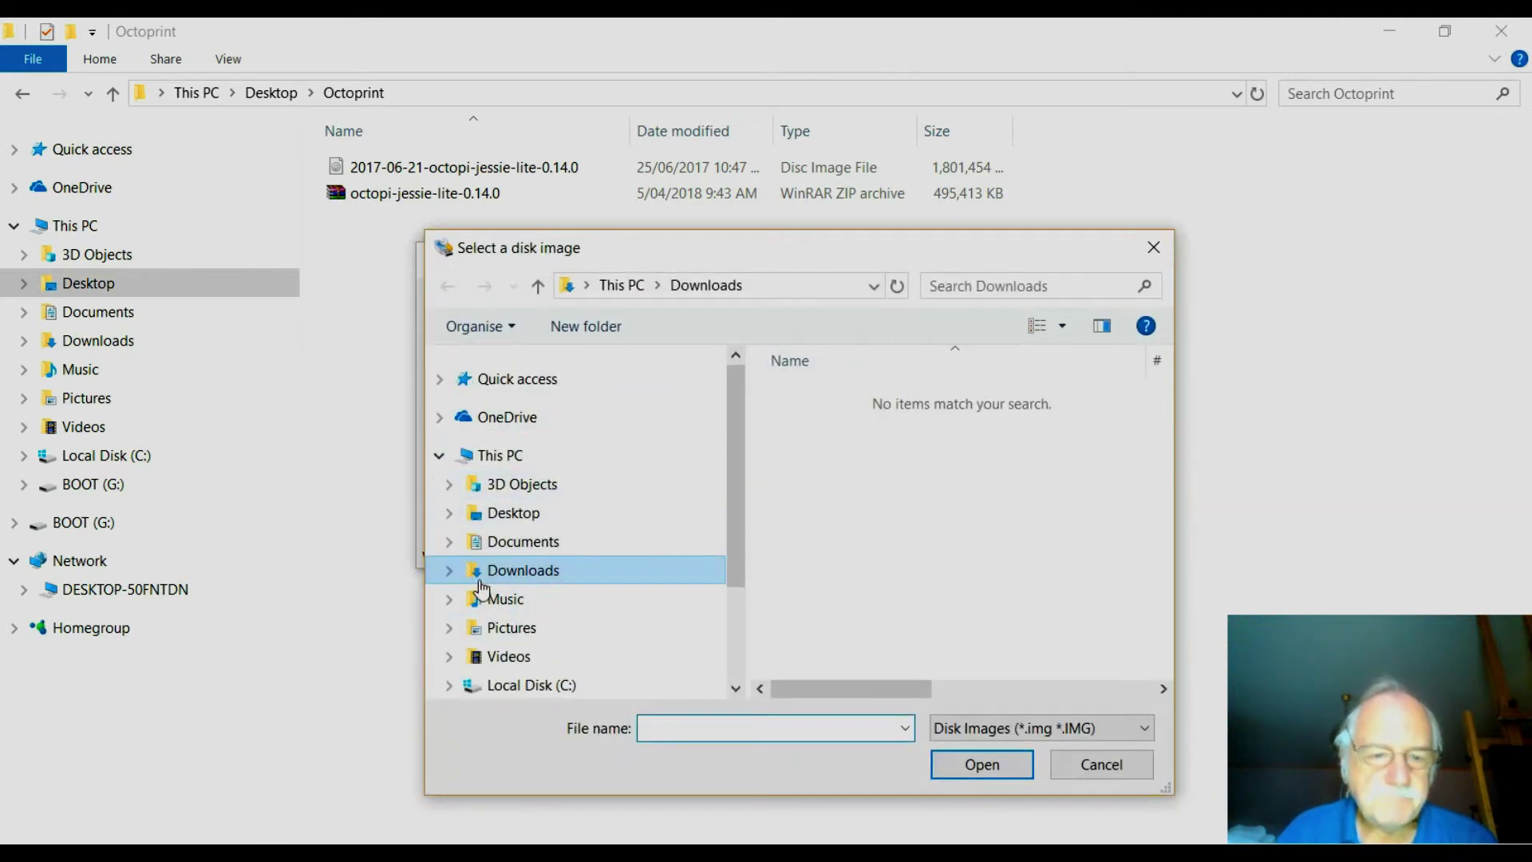
{"action": "left_click", "coordinate": [526, 515]}
{"action": "double_click", "coordinate": [961, 424]}
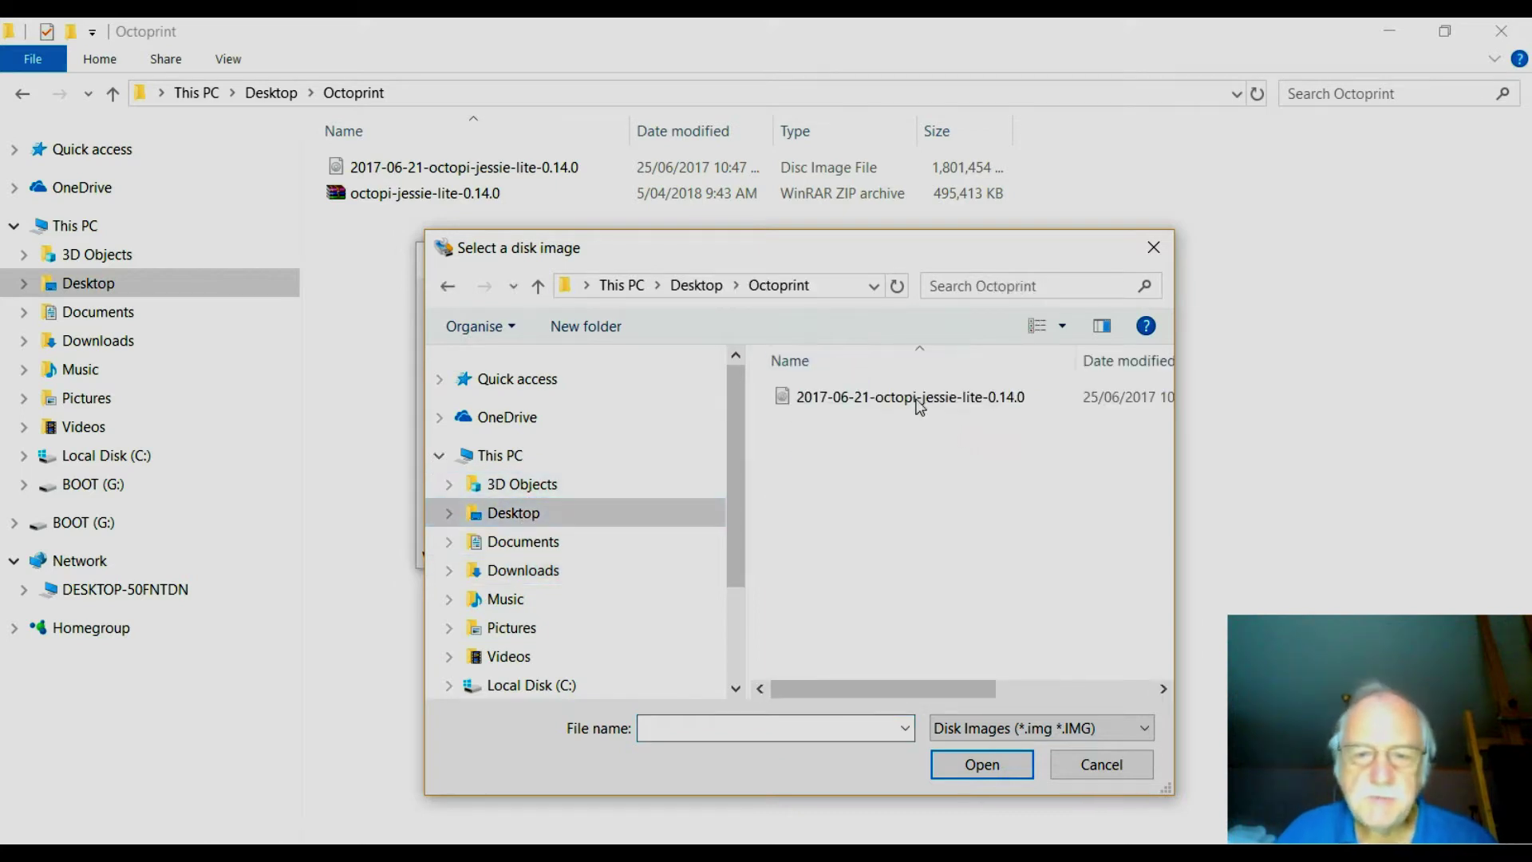
{"action": "double_click", "coordinate": [838, 397]}
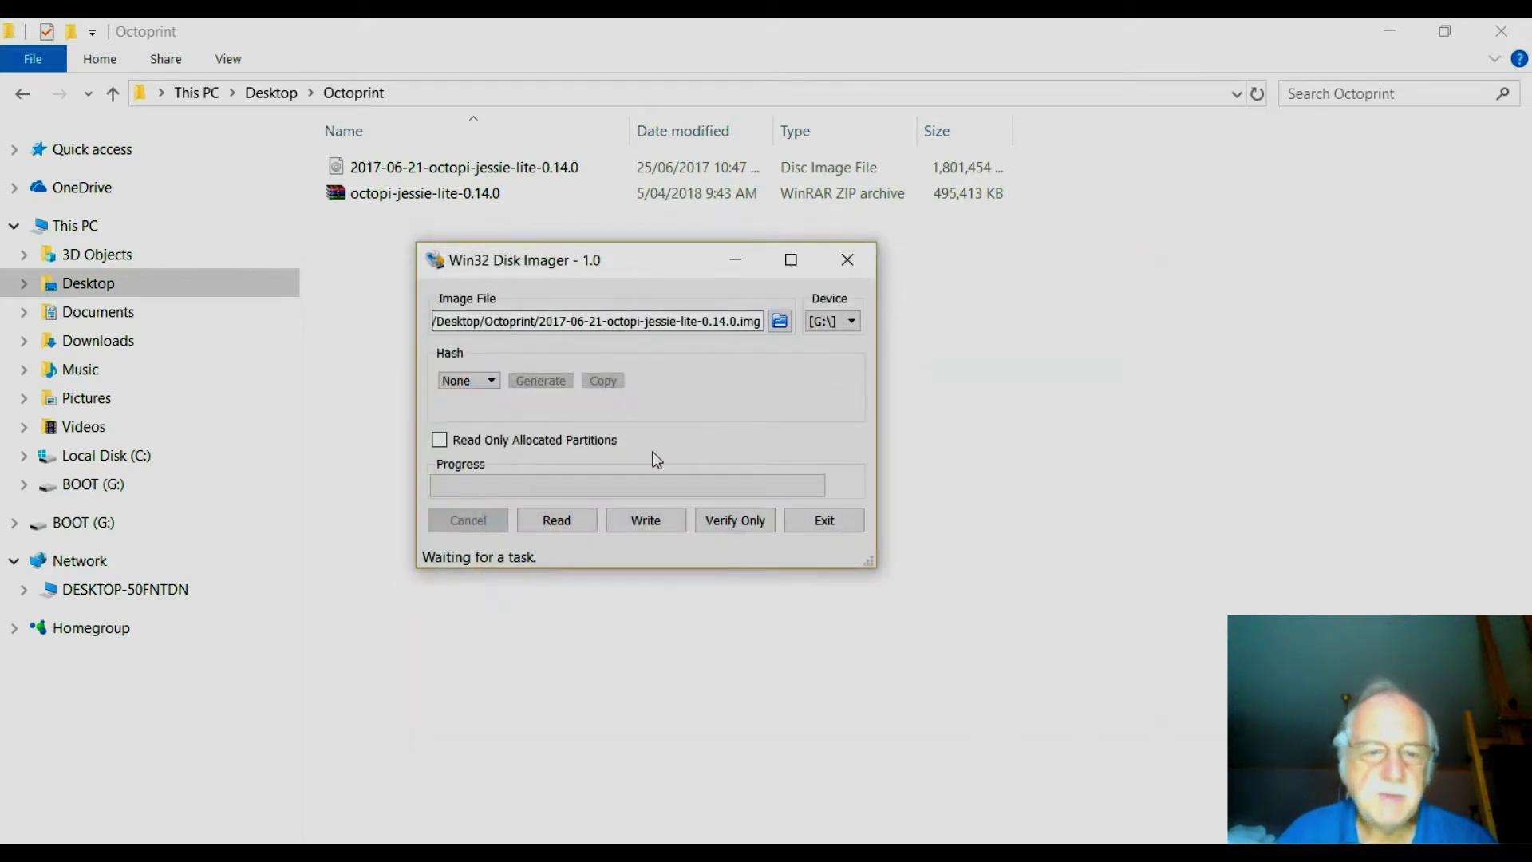
- Write the image to G:, confirm the overwrite, and acknowledge Write Successful
{"action": "left_click", "coordinate": [646, 523]}
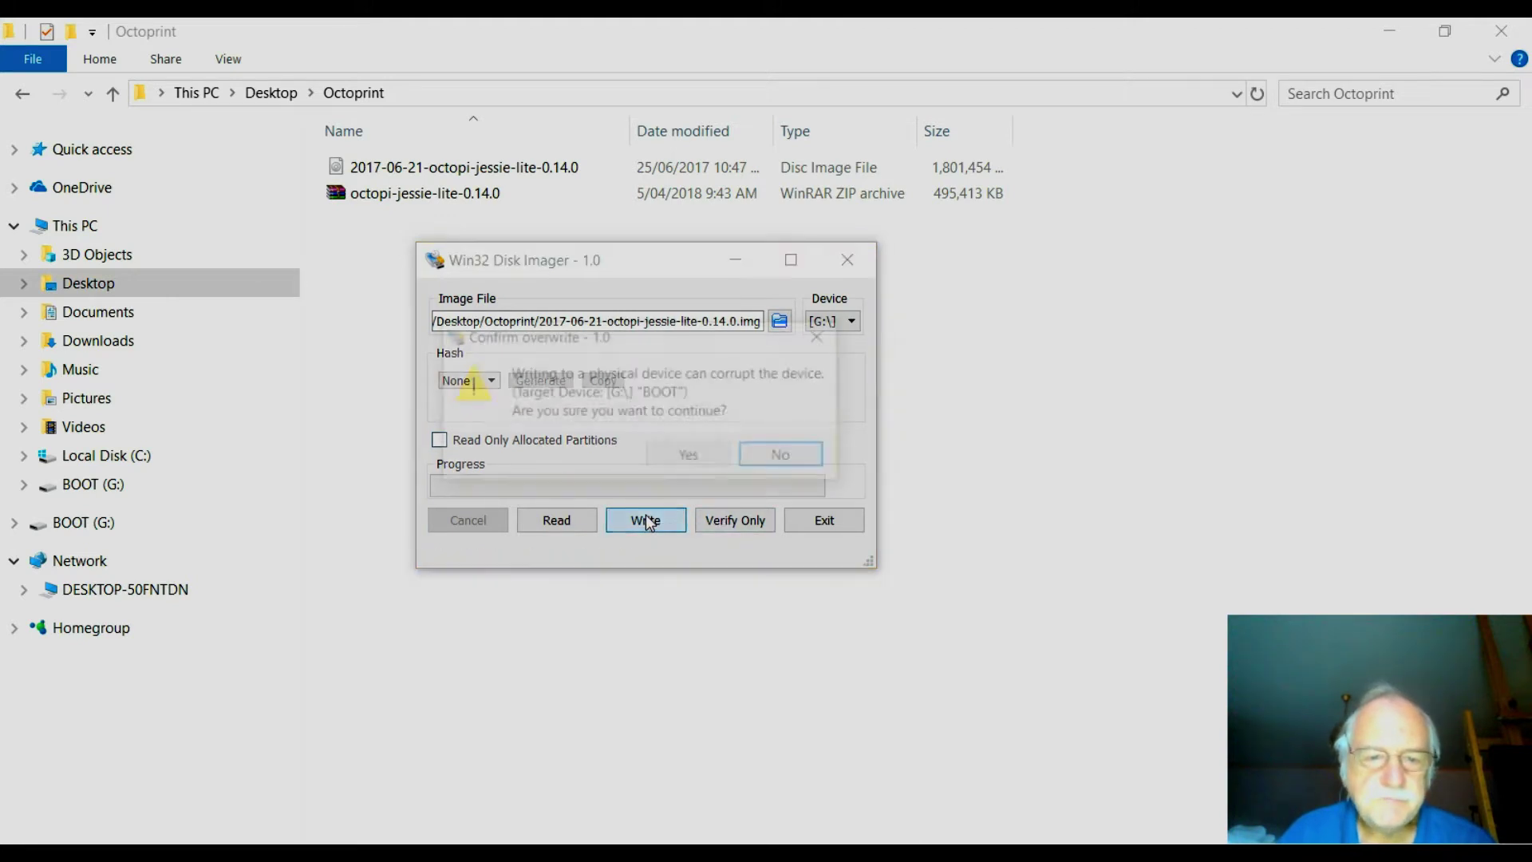
{"action": "left_click", "coordinate": [693, 456]}
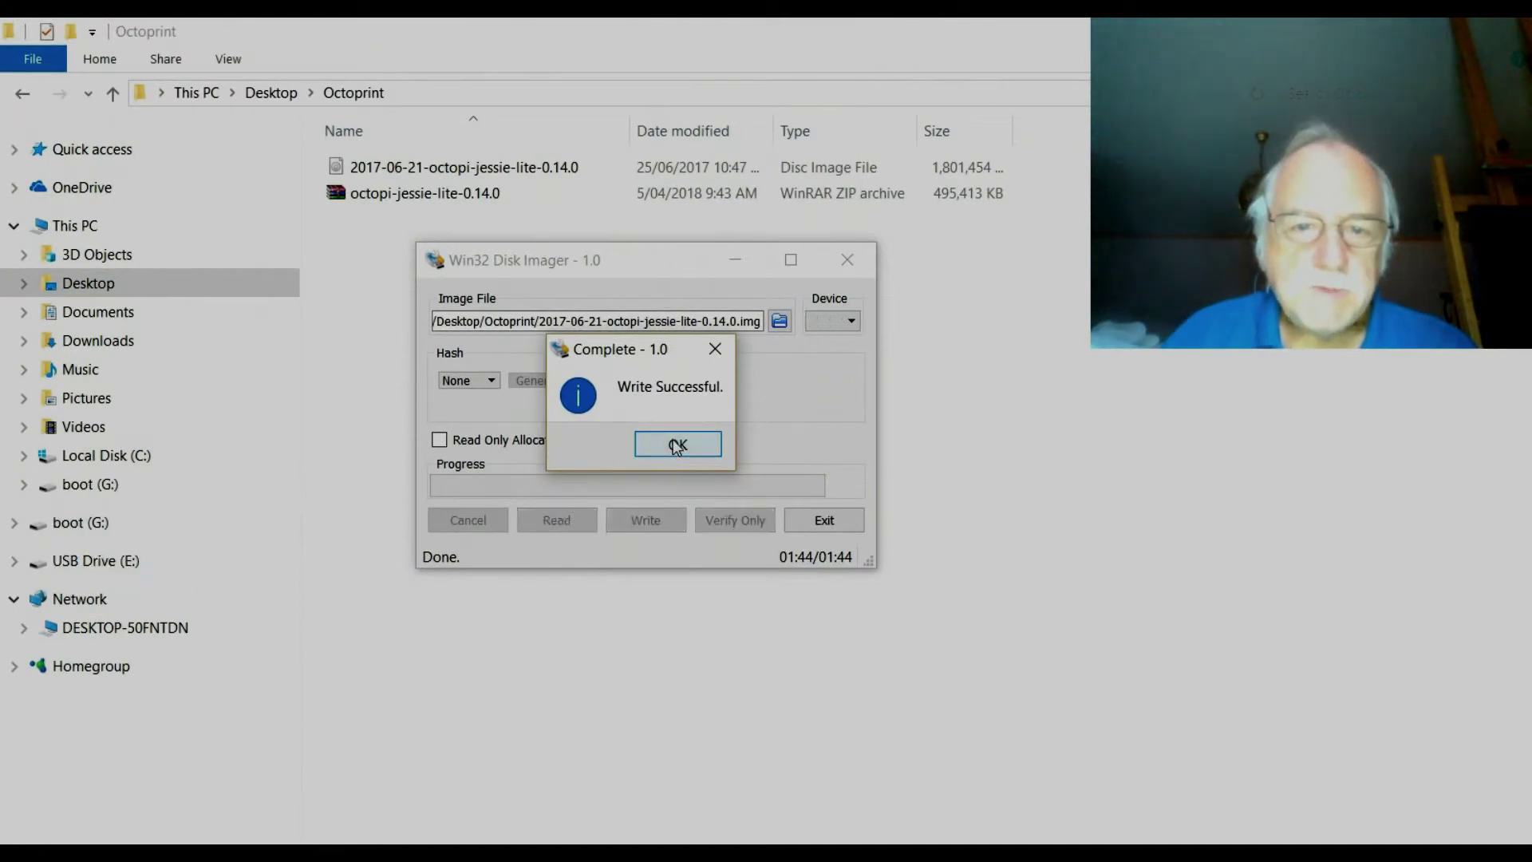
{"action": "left_click", "coordinate": [677, 444]}
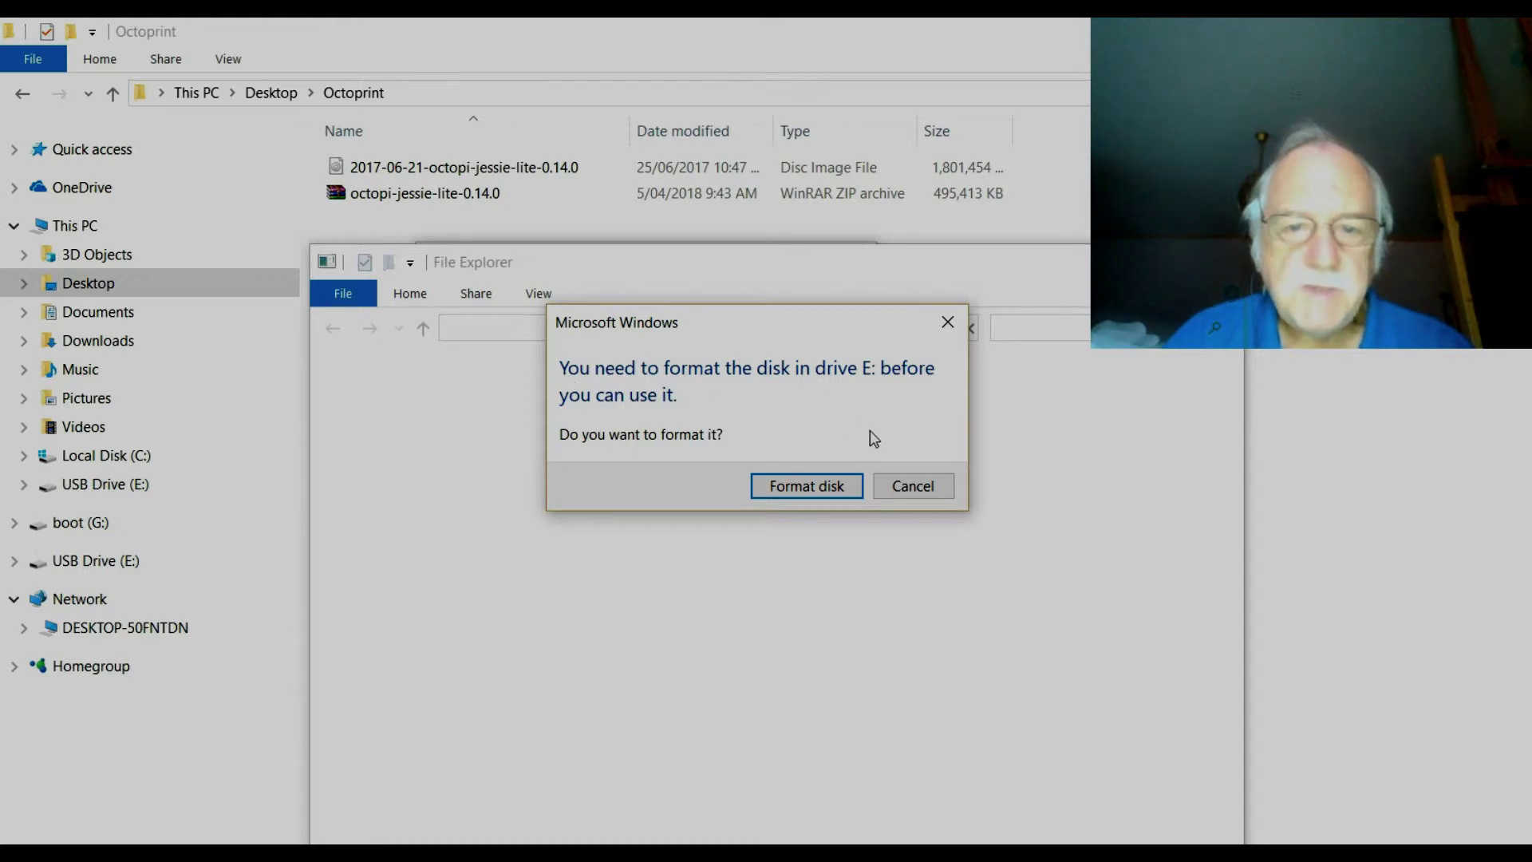
- Decline the drive-format prompts, dismiss the error and messages, and close Win32 Disk Imager
{"action": "left_click", "coordinate": [910, 487]}
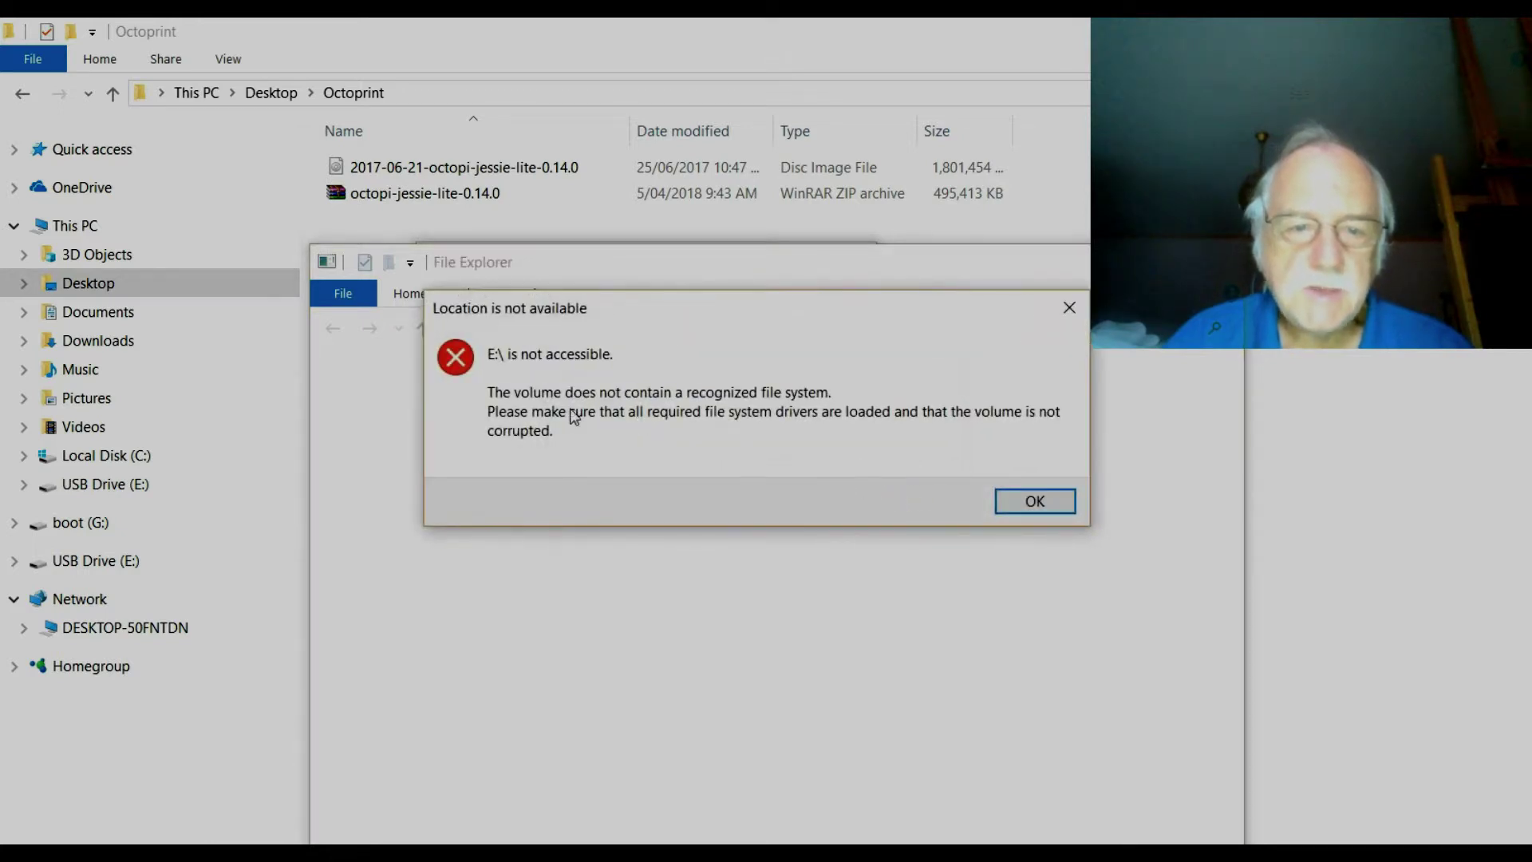
{"action": "left_click", "coordinate": [1015, 501]}
{"action": "left_click", "coordinate": [915, 487]}
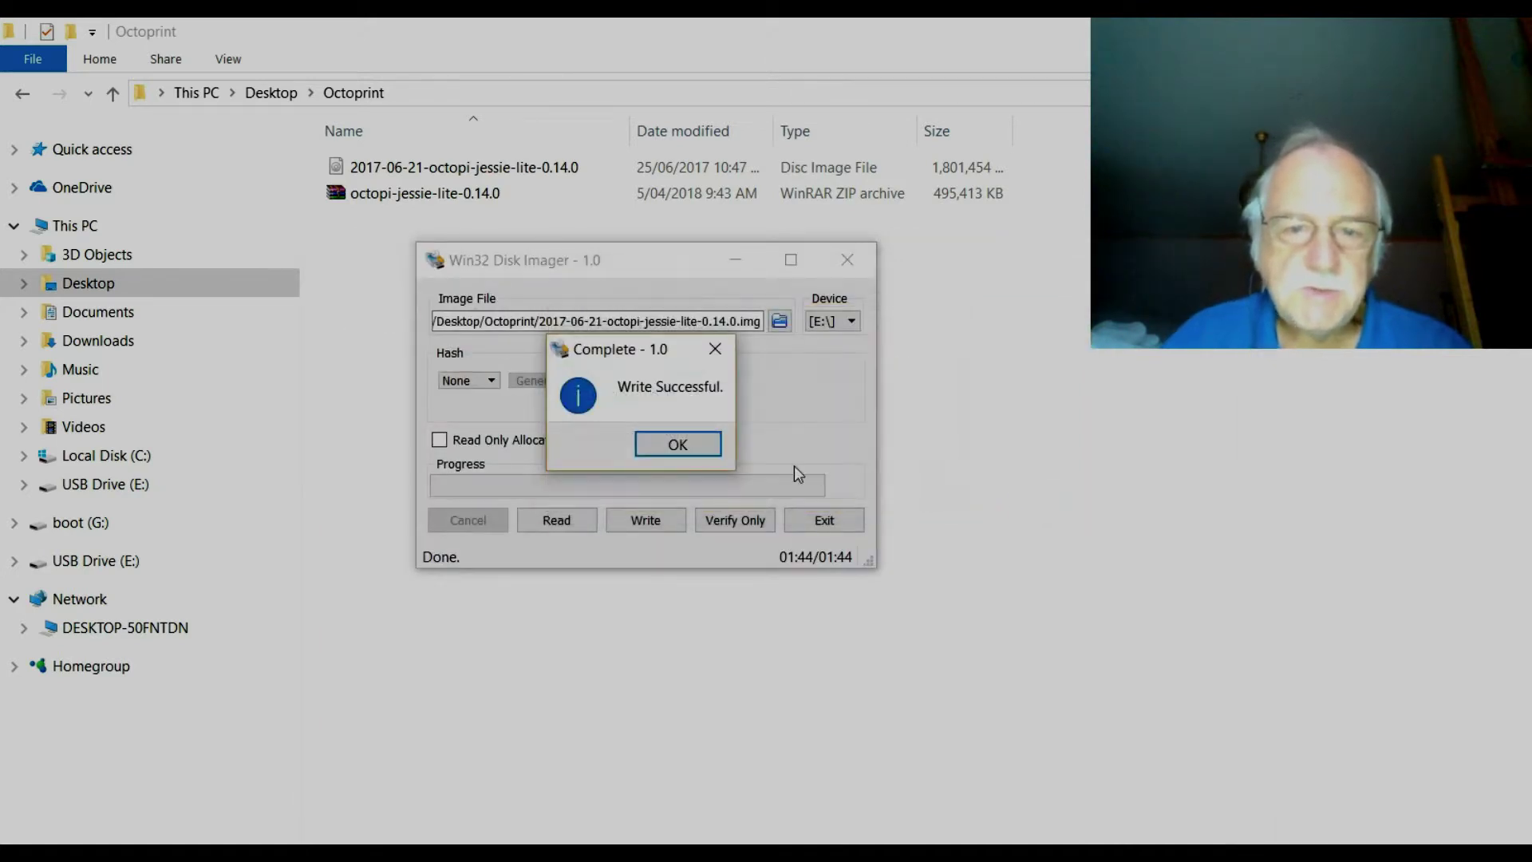
{"action": "left_click", "coordinate": [678, 444]}
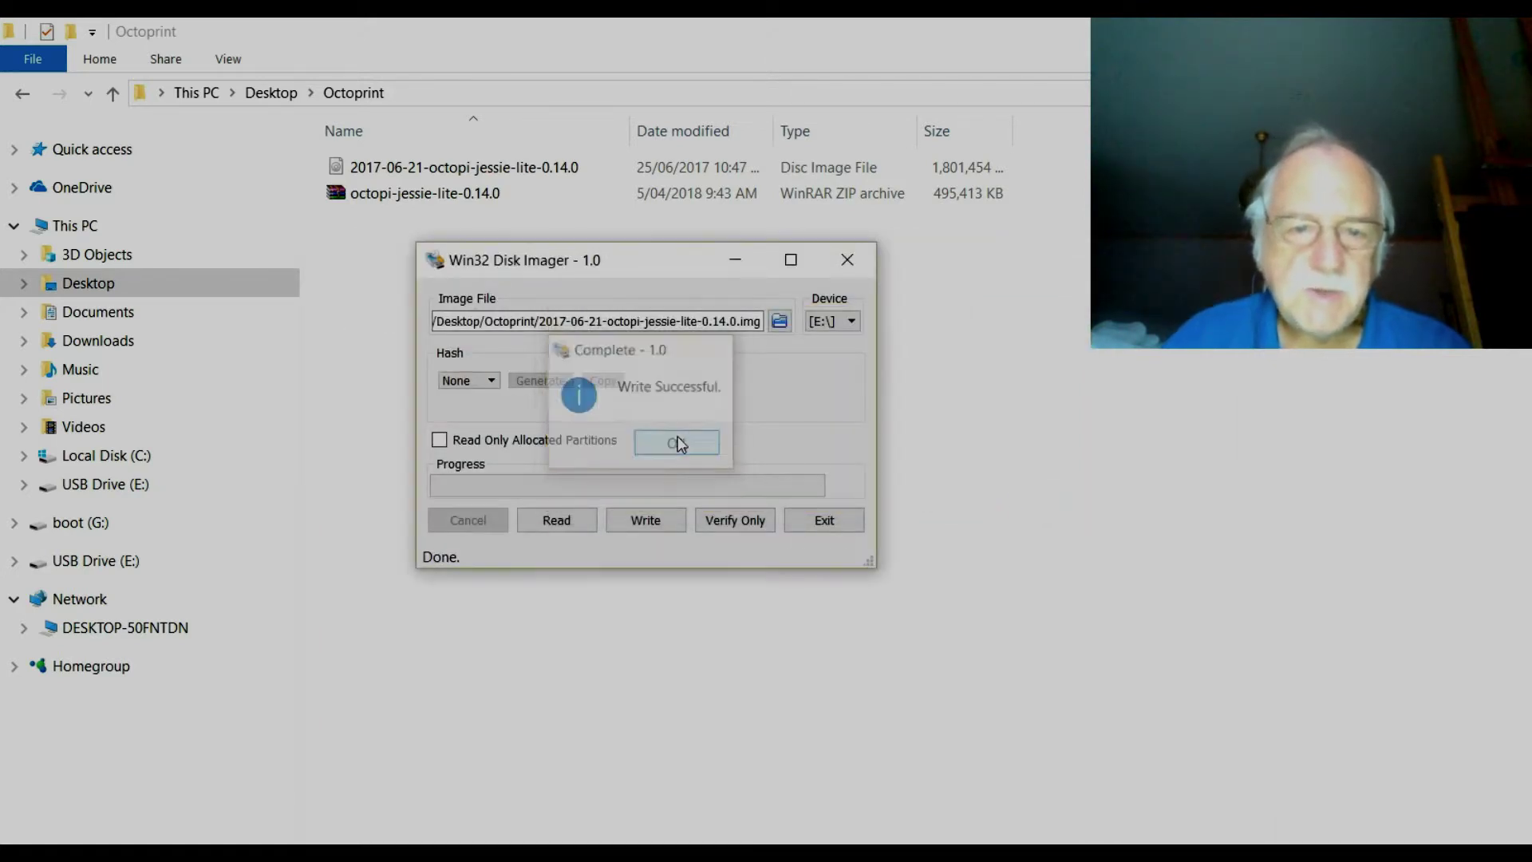
{"action": "left_click", "coordinate": [851, 262]}
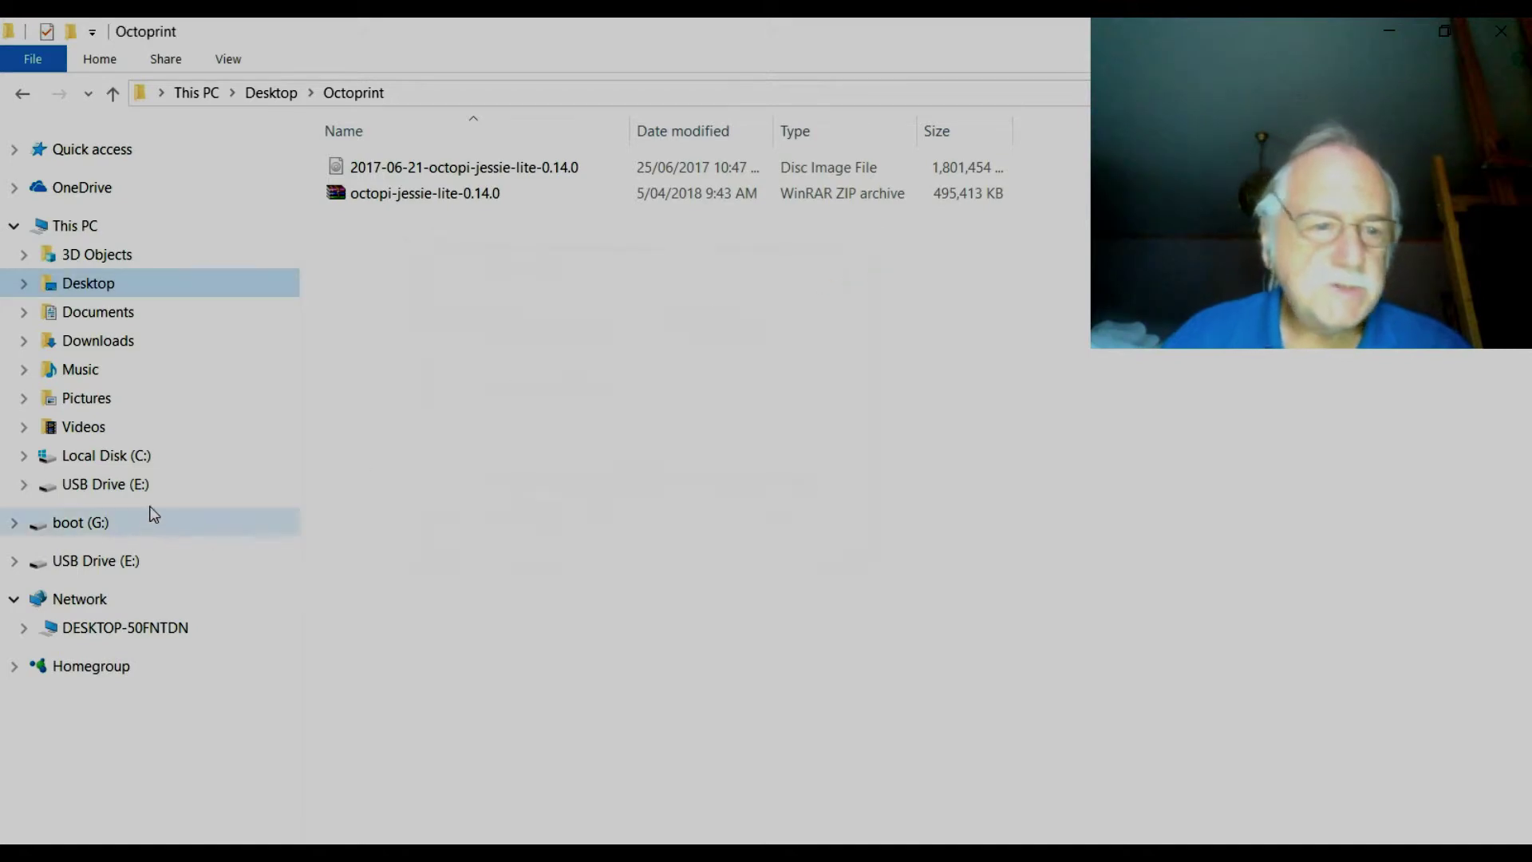
- Browse boot (G:) and bring up the context menu for the octopi-network file
{"action": "left_click", "coordinate": [96, 526]}
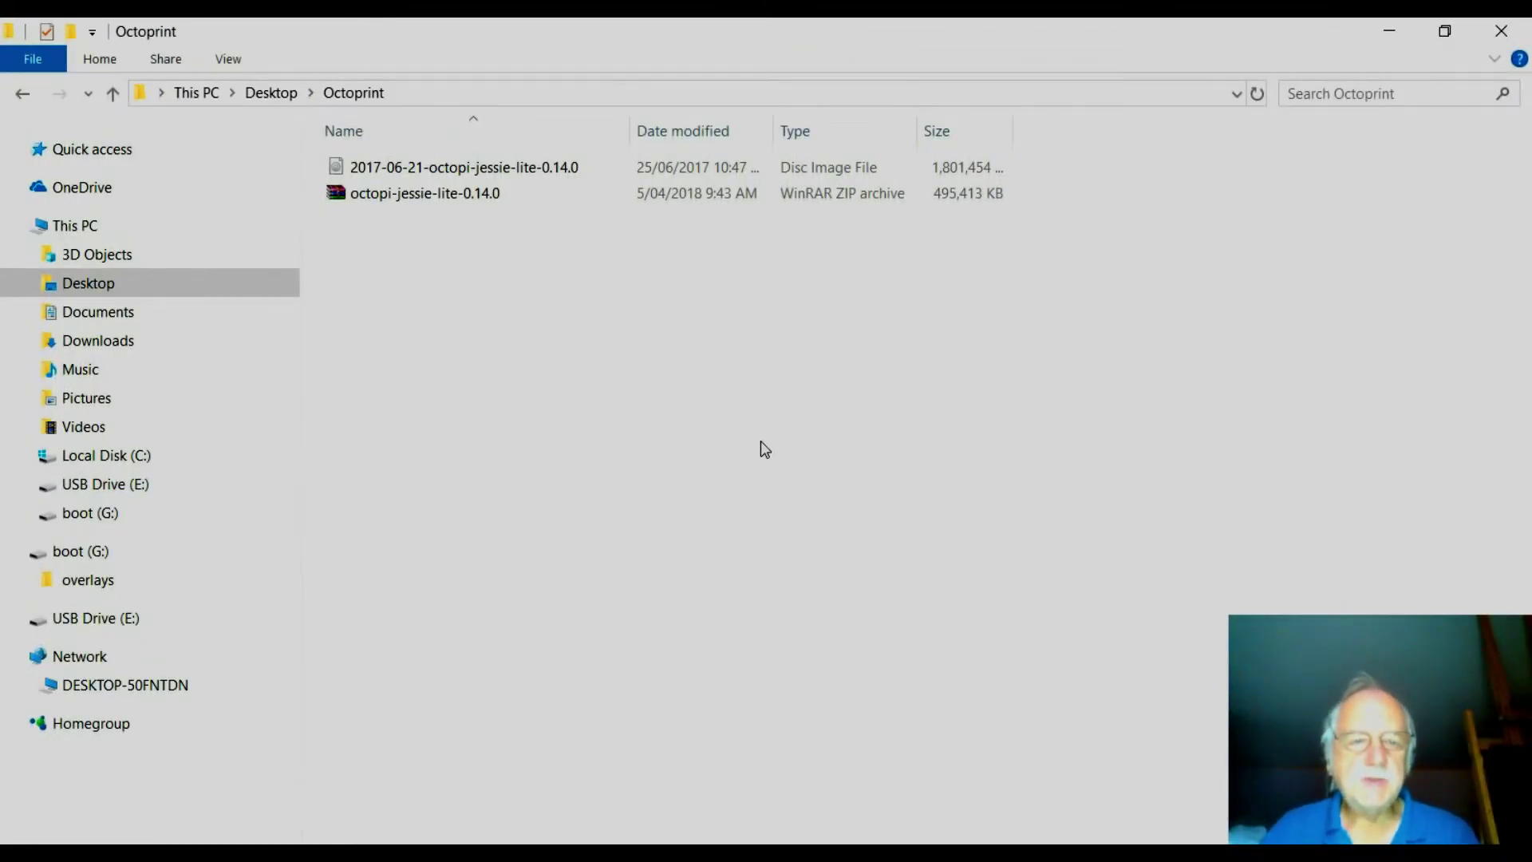
{"action": "left_click", "coordinate": [78, 519]}
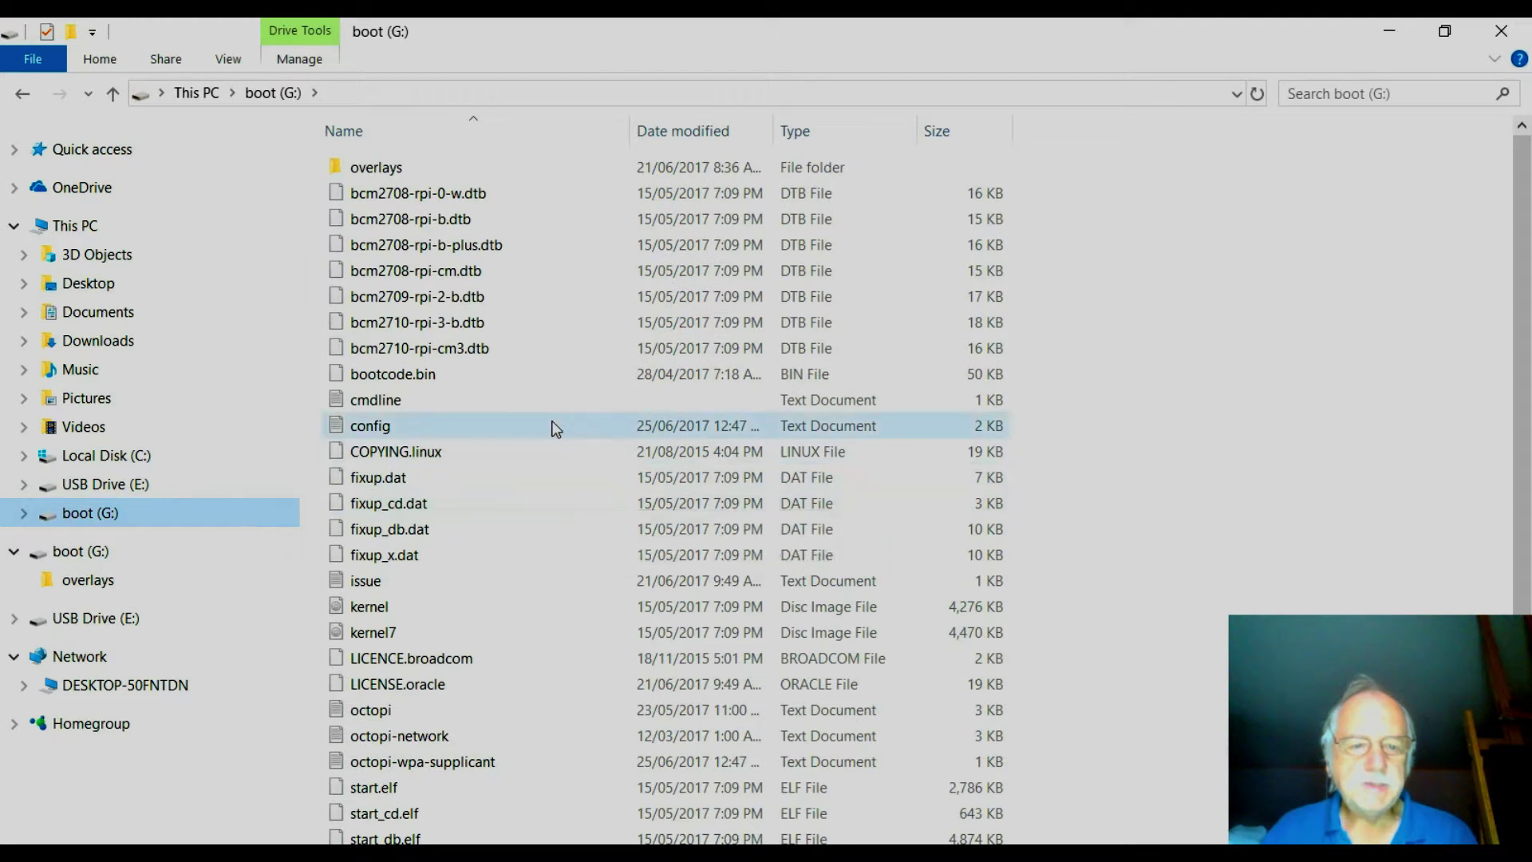
{"action": "scroll", "coordinate": [553, 424], "scroll_direction": "down", "scroll_amount": 1}
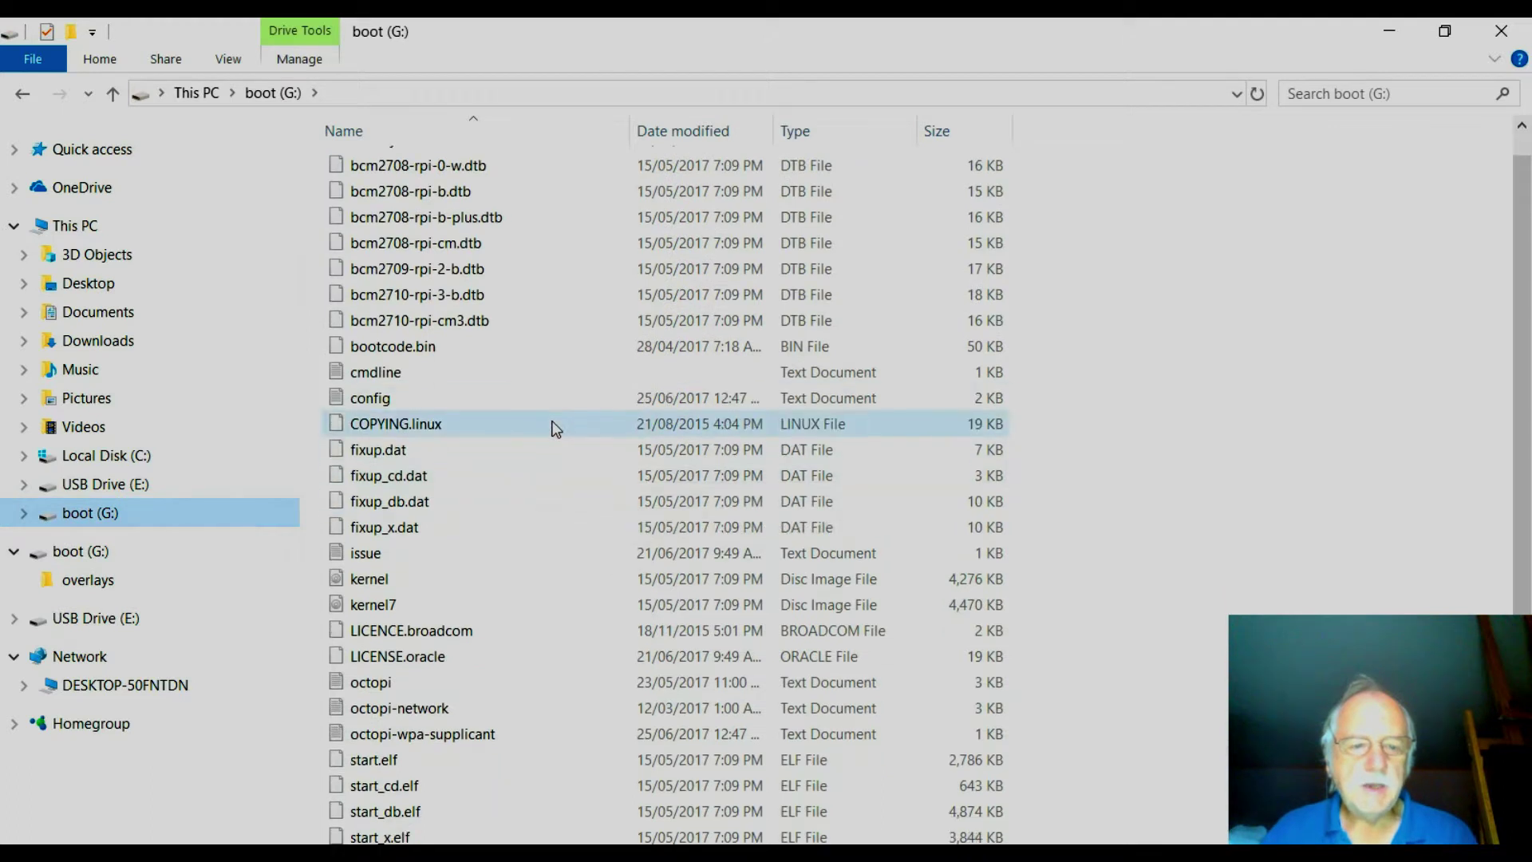
{"action": "right_click", "coordinate": [446, 710]}
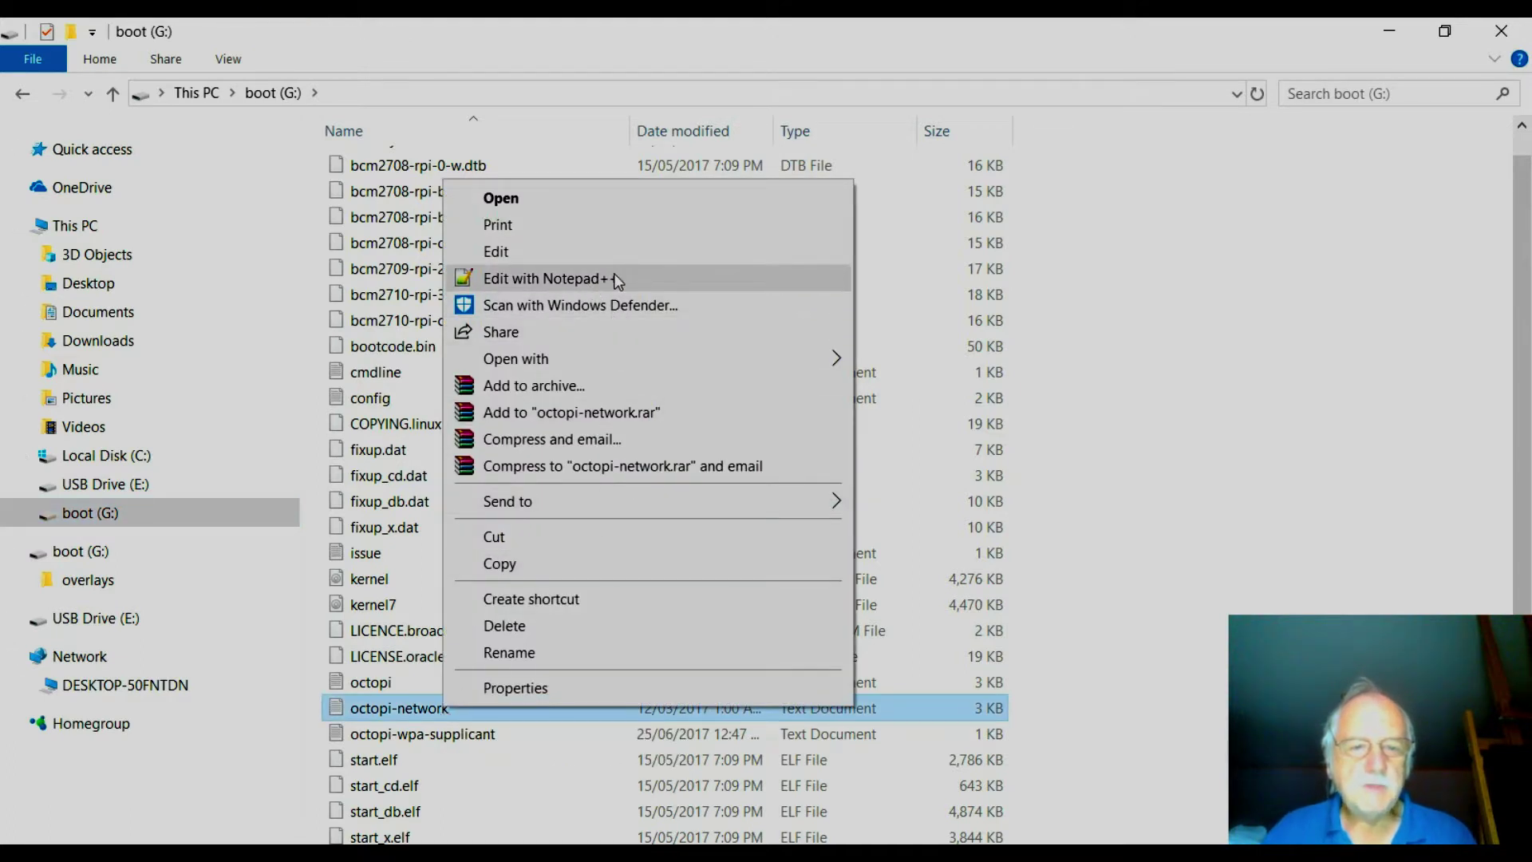
- Open octopi-network in Notepad++ and scroll to the WPA/WPA2 section
{"action": "left_click", "coordinate": [617, 282]}
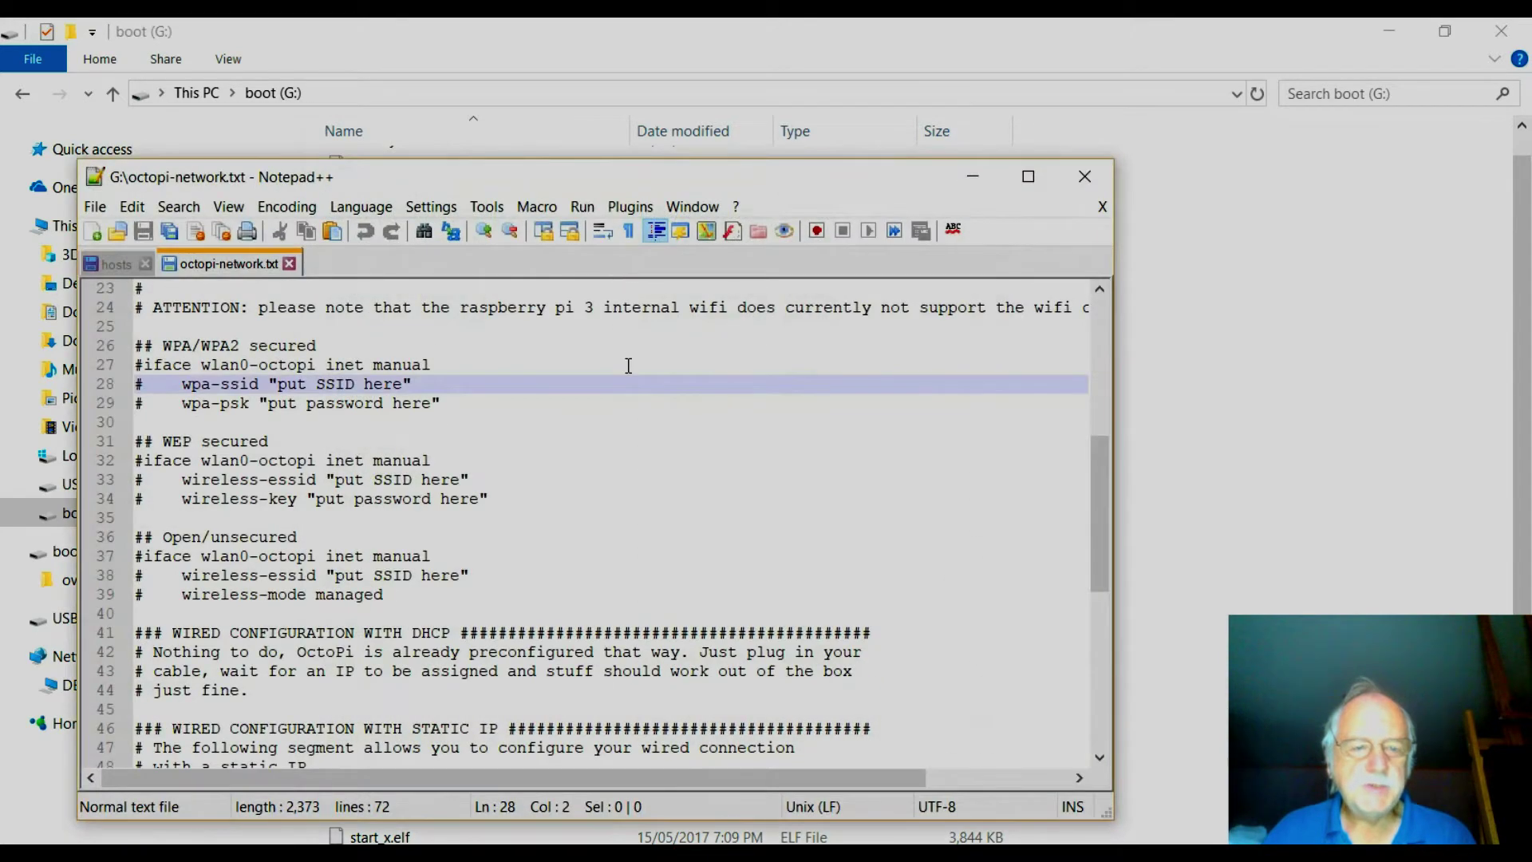
{"action": "scroll", "coordinate": [628, 366], "scroll_direction": "down", "scroll_amount": 7}
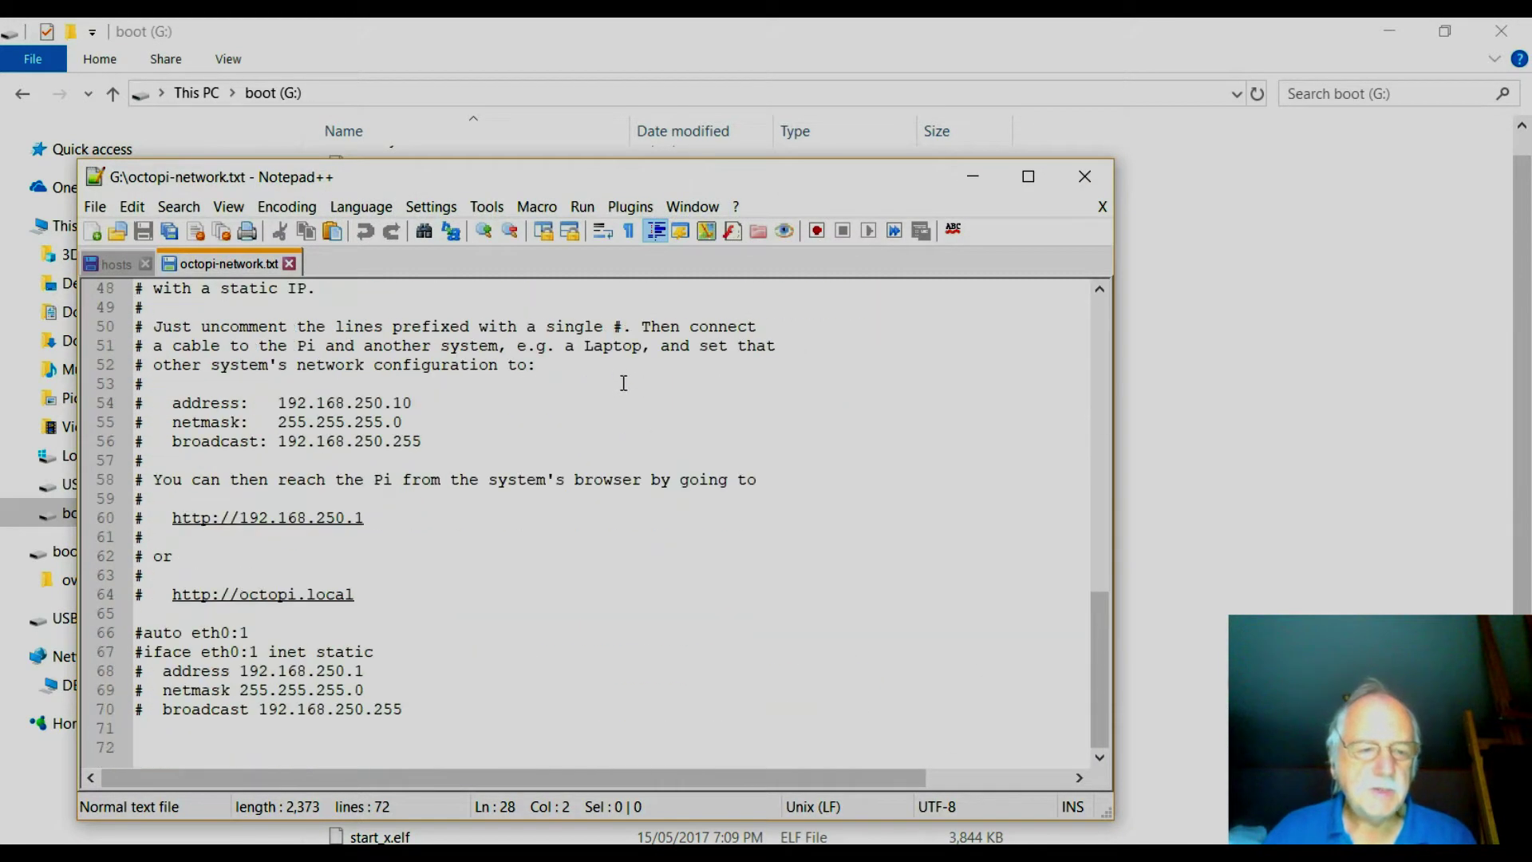
{"action": "scroll", "coordinate": [619, 387], "scroll_direction": "up", "scroll_amount": 1}
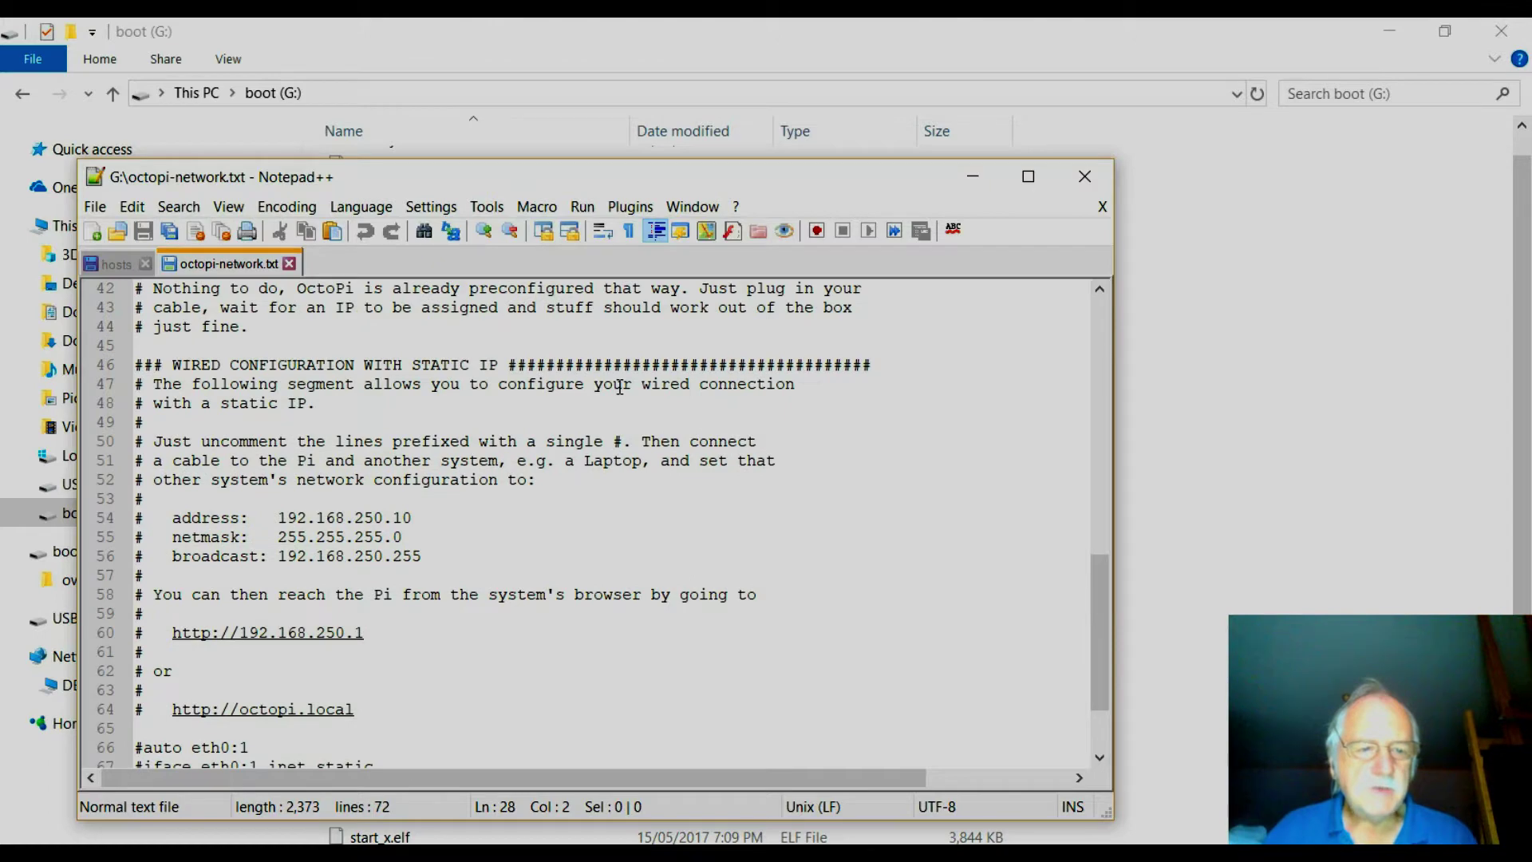
{"action": "scroll", "coordinate": [620, 387], "scroll_direction": "up", "scroll_amount": 1}
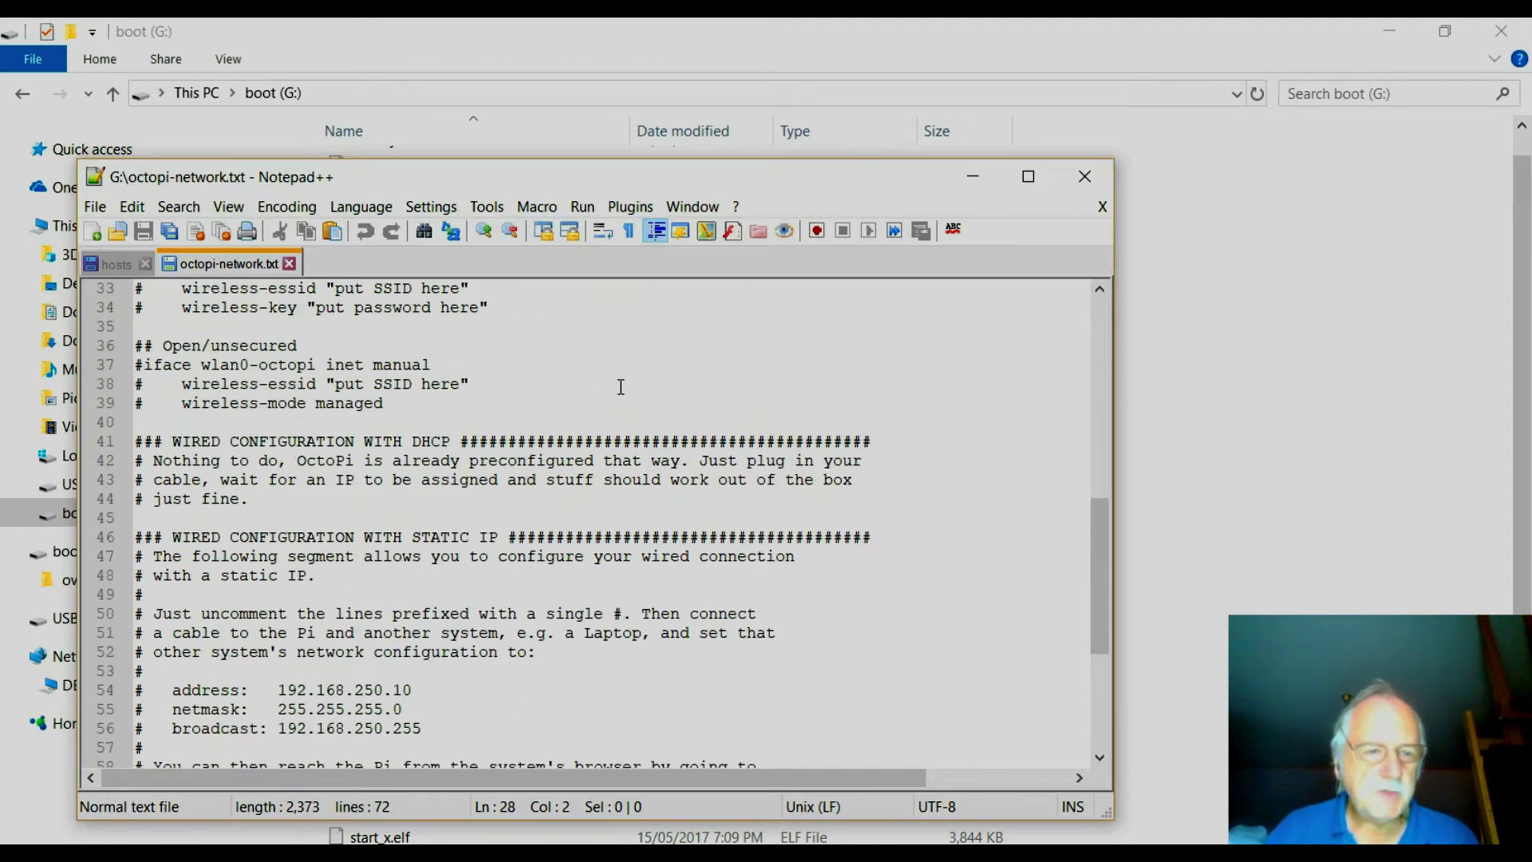
{"action": "scroll", "coordinate": [620, 387], "scroll_direction": "up", "scroll_amount": 1}
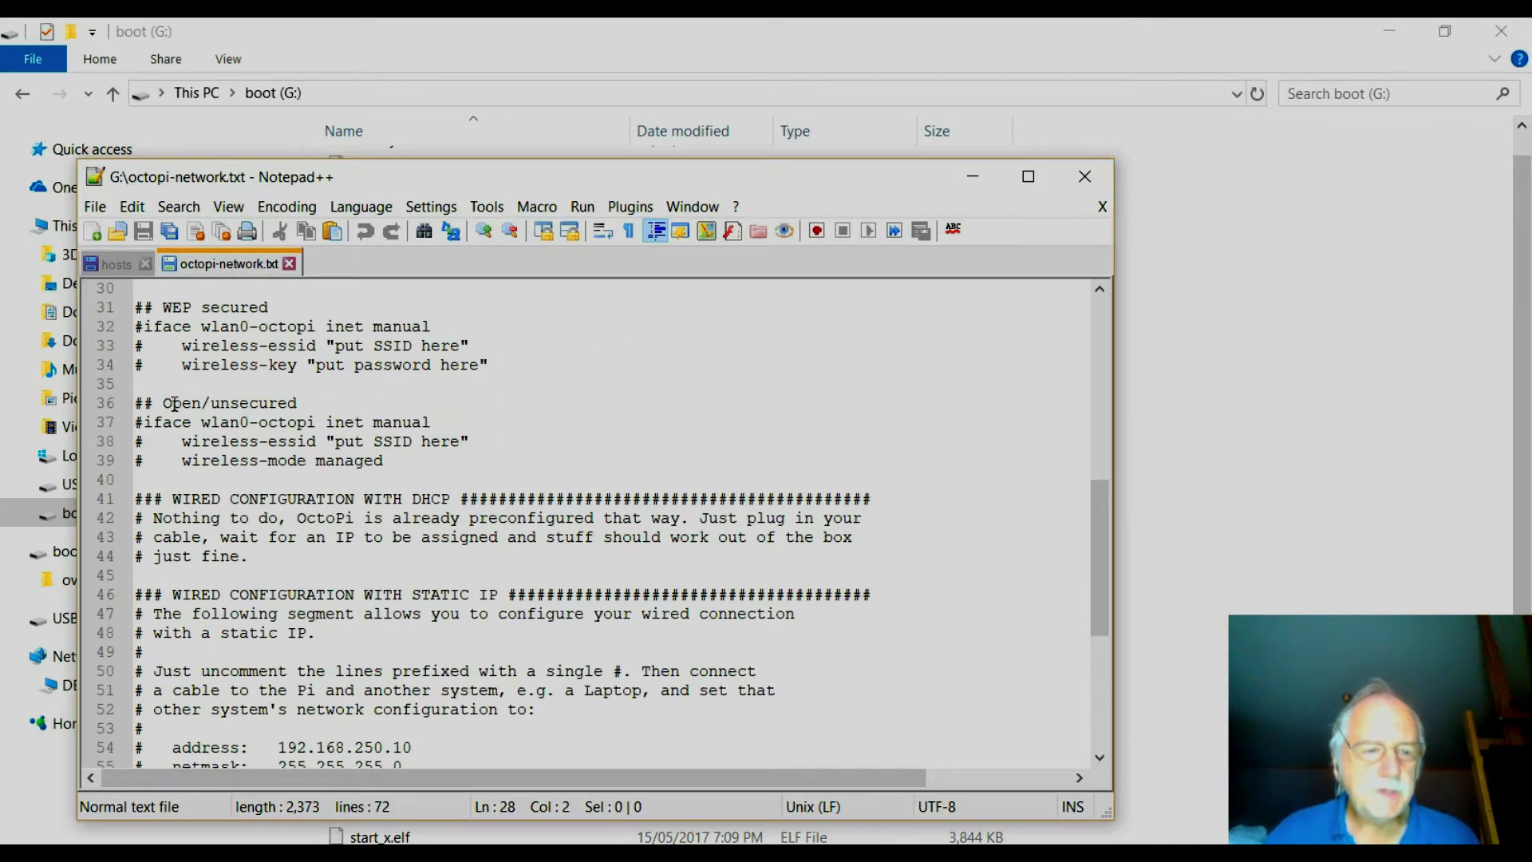
{"action": "scroll", "coordinate": [280, 409], "scroll_direction": "up", "scroll_amount": 1}
{"action": "scroll", "coordinate": [280, 409], "scroll_direction": "up", "scroll_amount": 1}
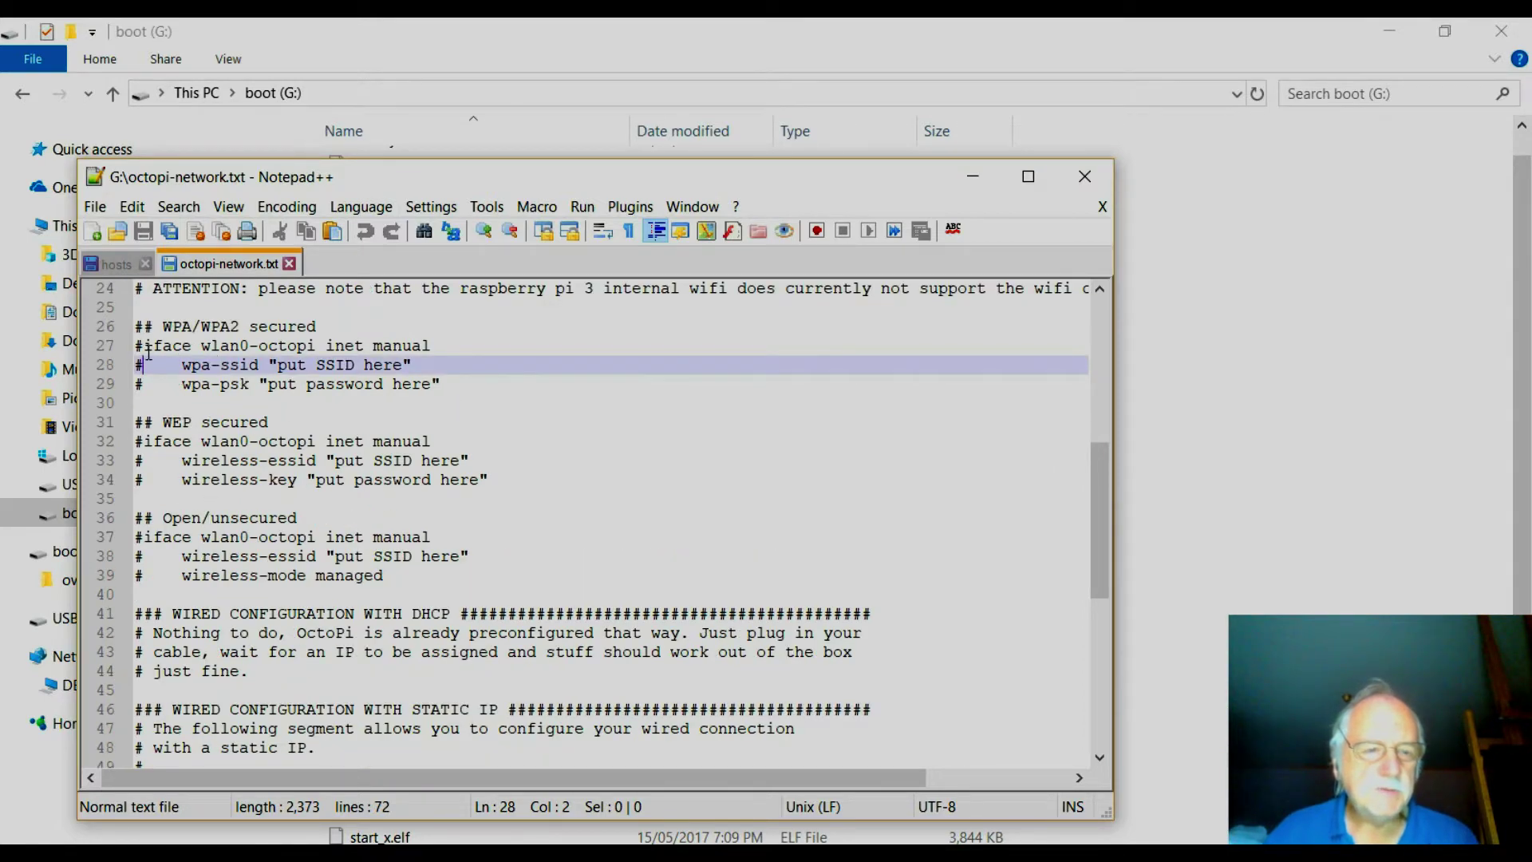
- Remove the # from the wpa-ssid and wpa-psk lines and select their SSID and password placeholders
{"action": "mouse_move", "coordinate": [145, 345]}
{"action": "left_mouse_down"}
{"action": "mouse_move", "coordinate": [96, 348]}
{"action": "mouse_move", "coordinate": [126, 365]}
{"action": "left_mouse_up"}
{"action": "key", "text": "Delete"}
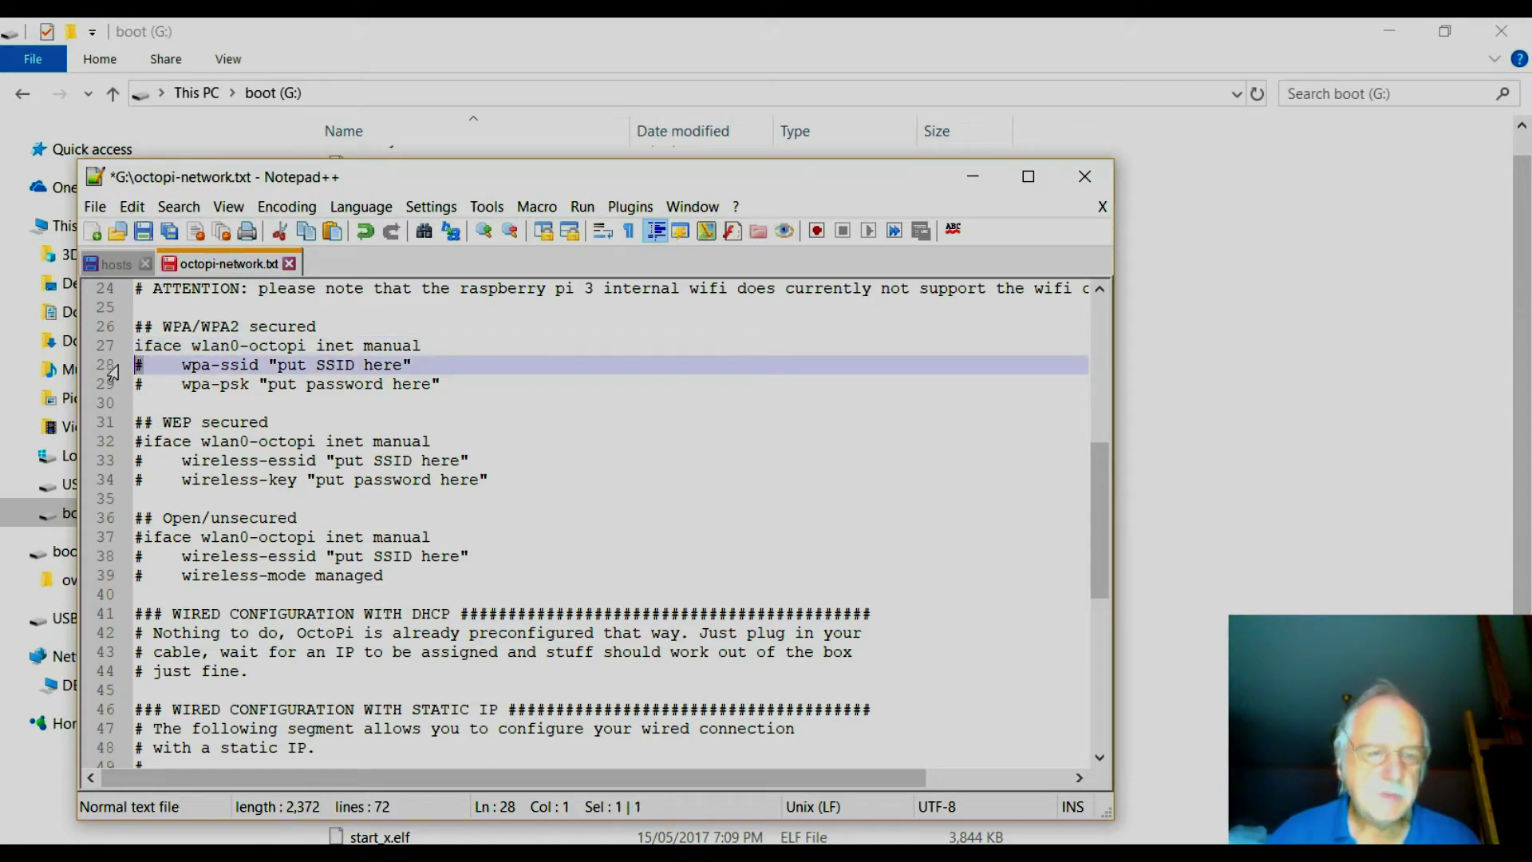
{"action": "key", "text": "Delete"}
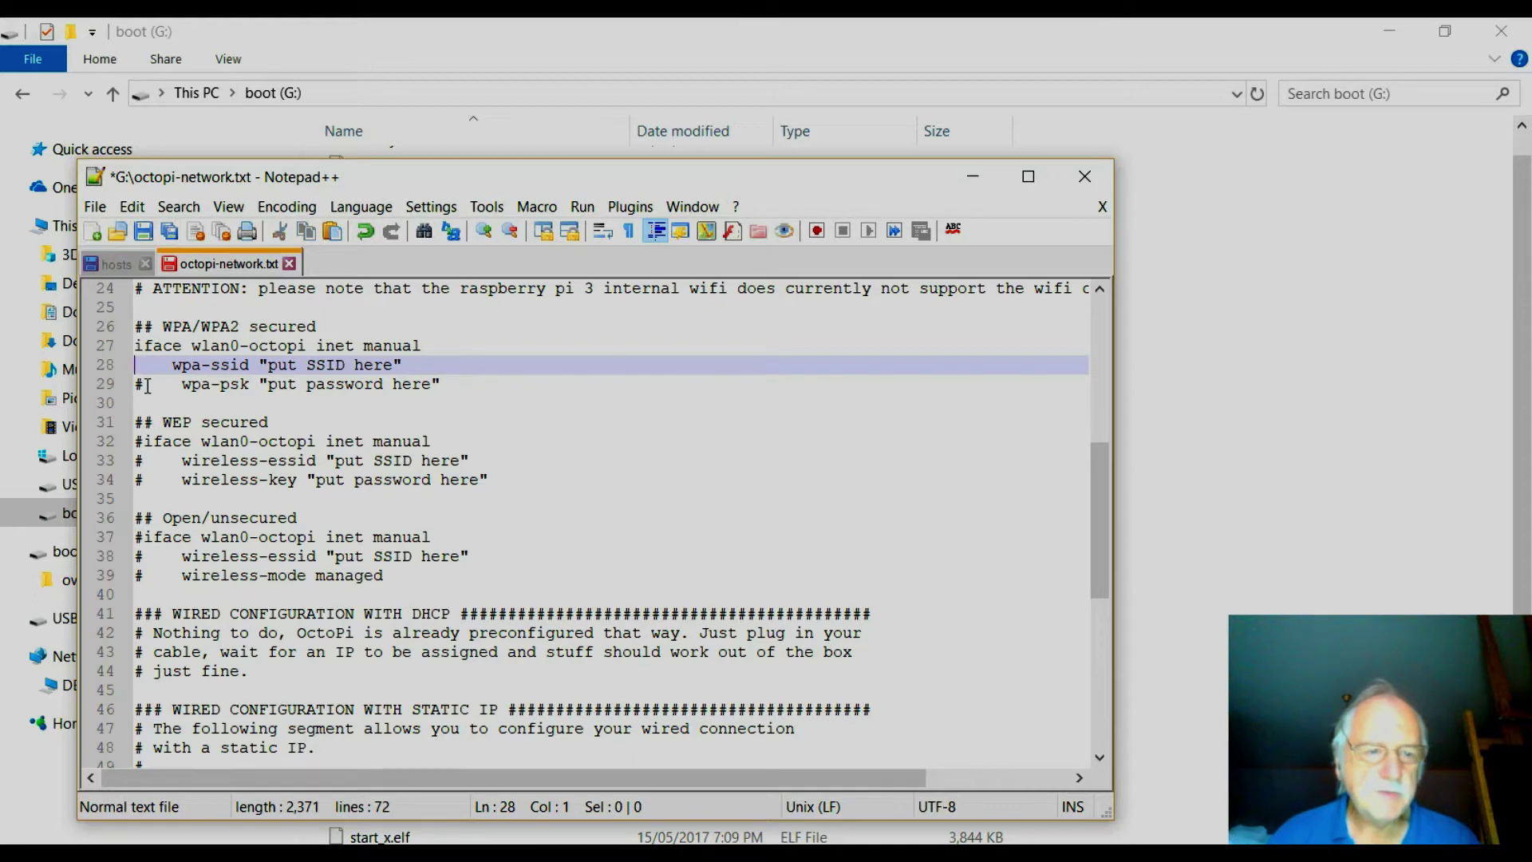
{"action": "left_click_drag", "start_coordinate": [147, 386], "coordinate": [108, 391]}
{"action": "key", "text": "Delete"}
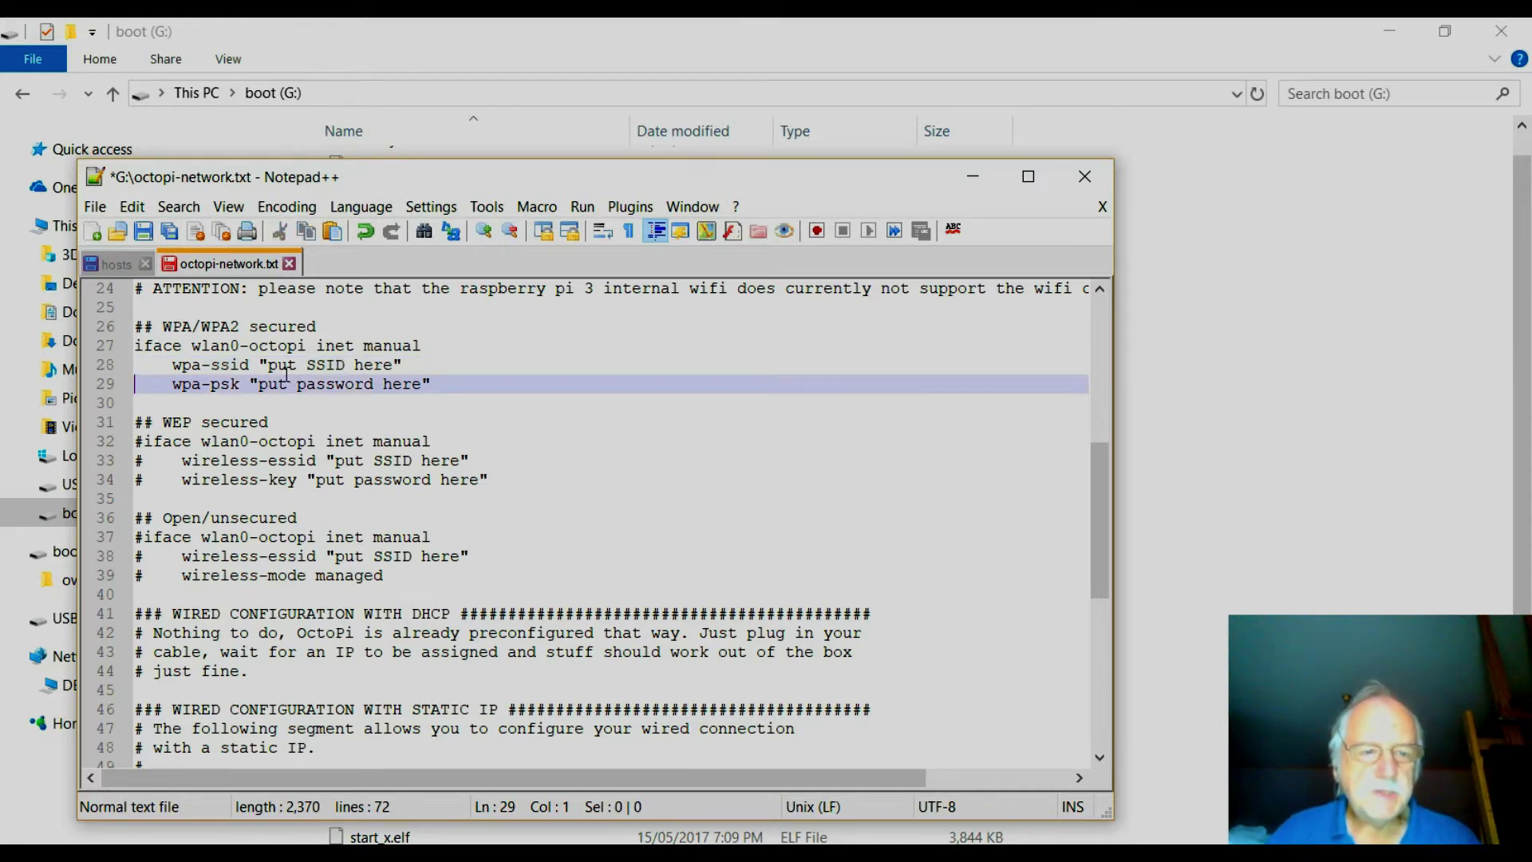
{"action": "left_click_drag", "start_coordinate": [269, 366], "coordinate": [393, 366]}
{"action": "left_click_drag", "start_coordinate": [260, 386], "coordinate": [421, 385]}
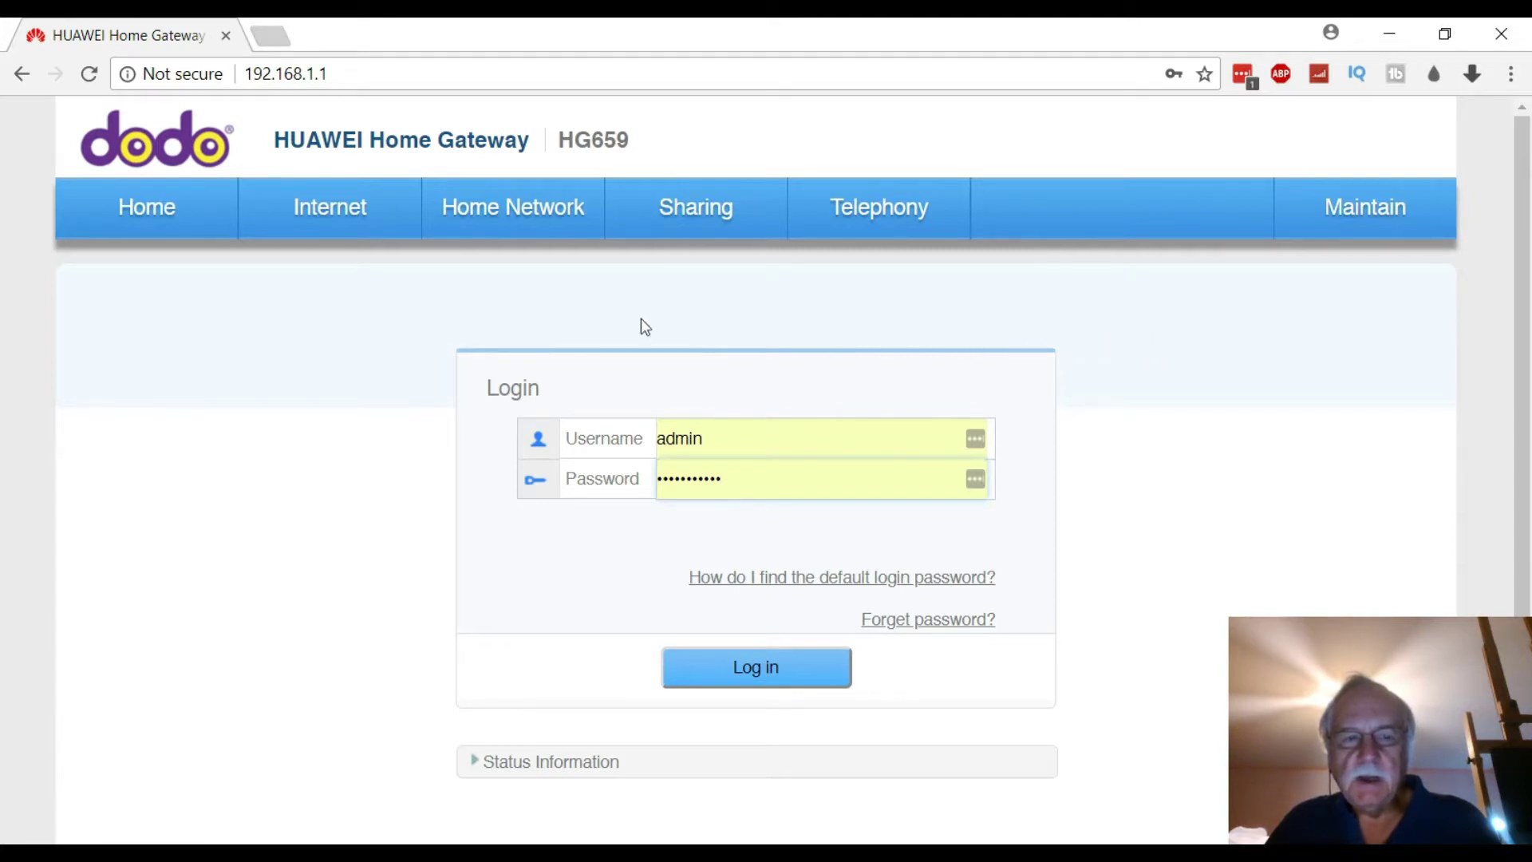
- Log in to the router and find the octopi_Wireless entry and its IP in LAN Devices
{"action": "left_click", "coordinate": [721, 677]}
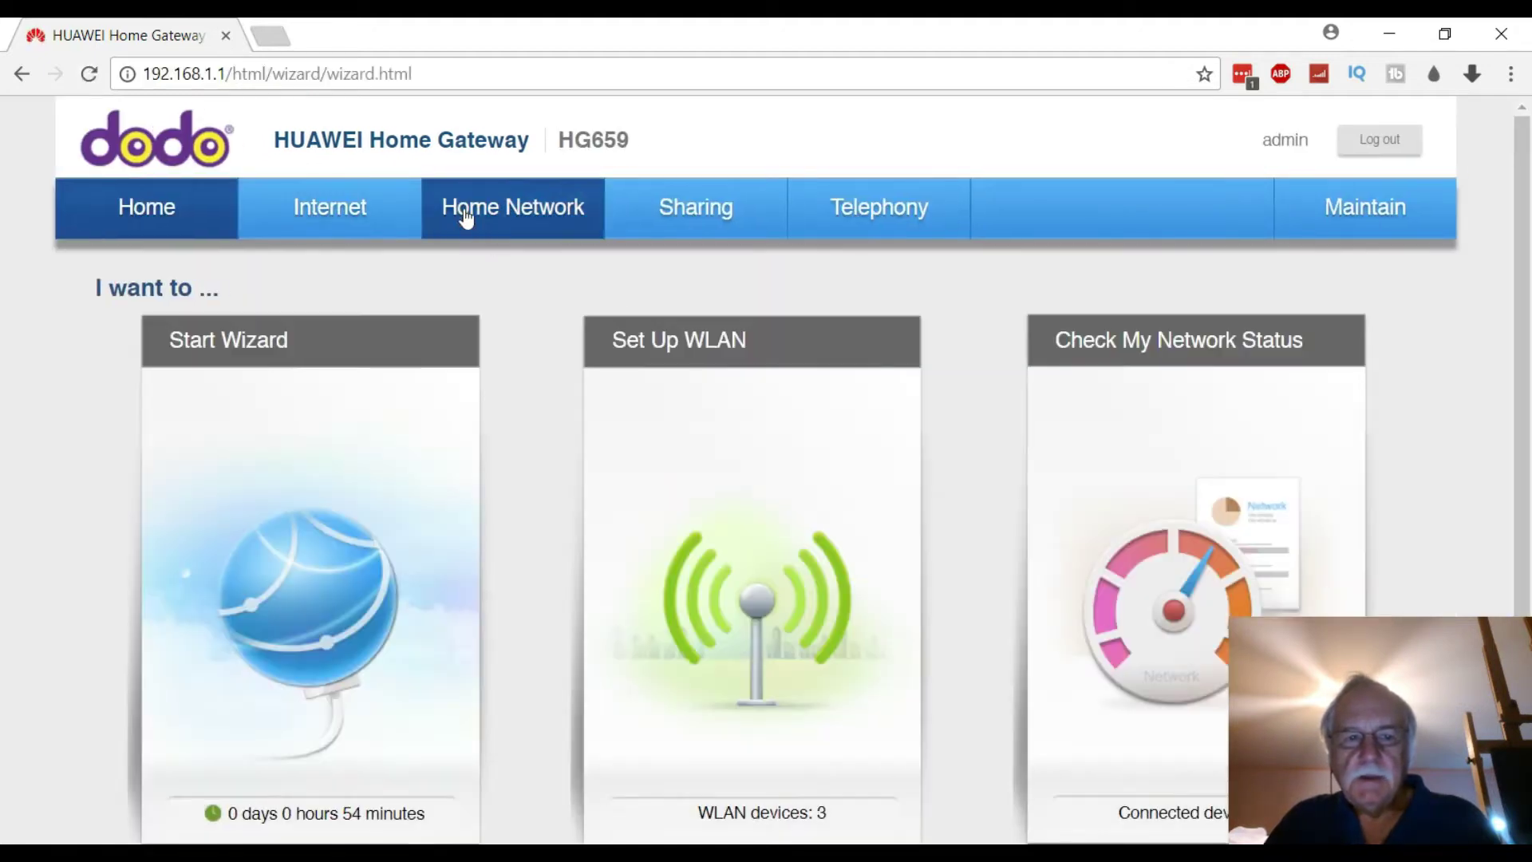
{"action": "left_click", "coordinate": [460, 217]}
{"action": "scroll", "coordinate": [708, 482], "scroll_direction": "down", "scroll_amount": 1}
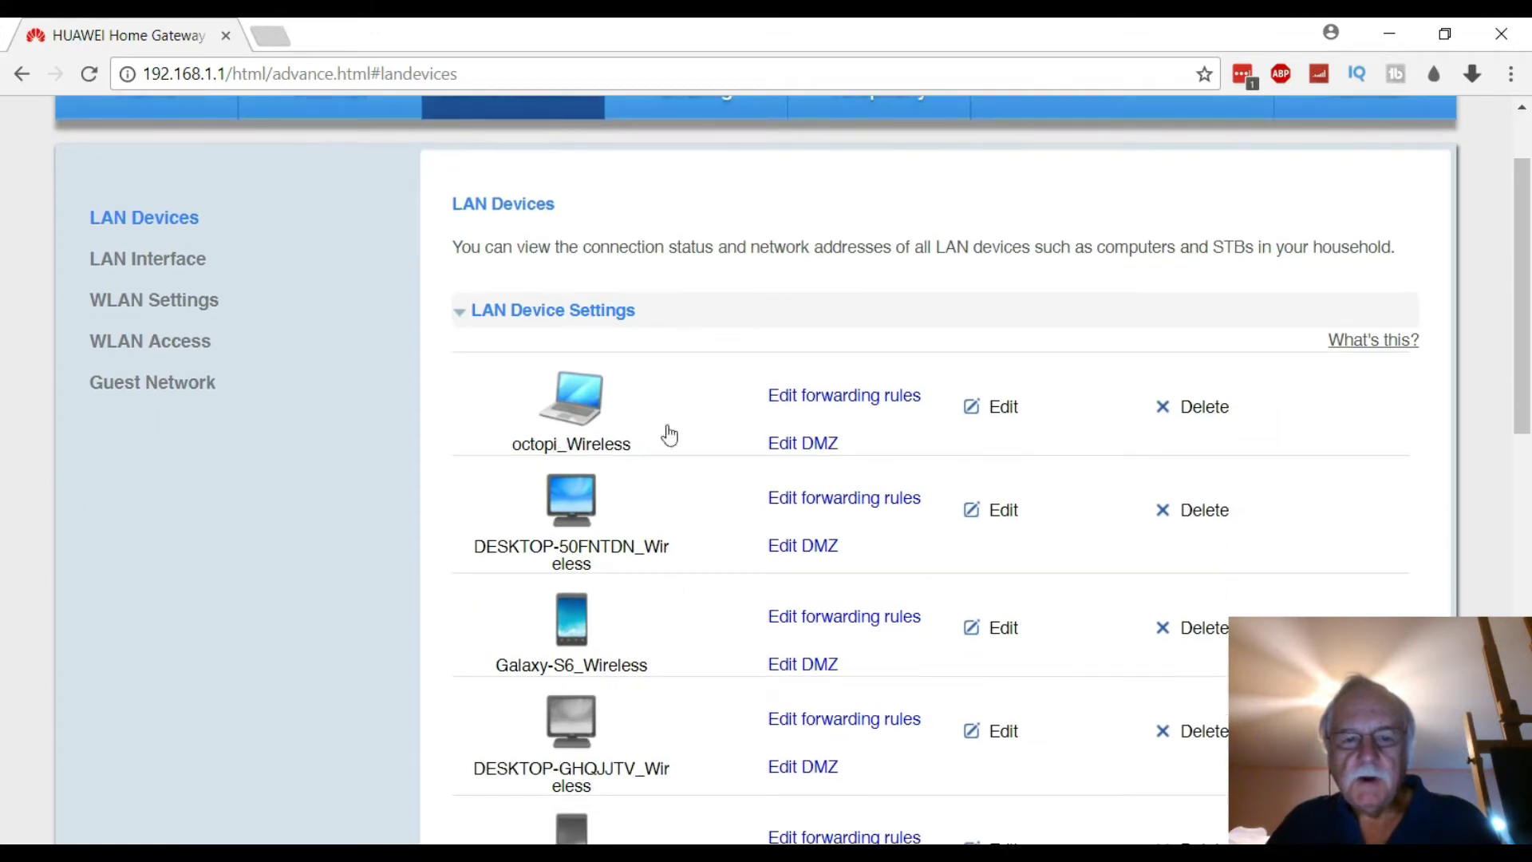
{"action": "scroll", "coordinate": [689, 413], "scroll_direction": "down", "scroll_amount": 1}
{"action": "mouse_move", "coordinate": [582, 288]}
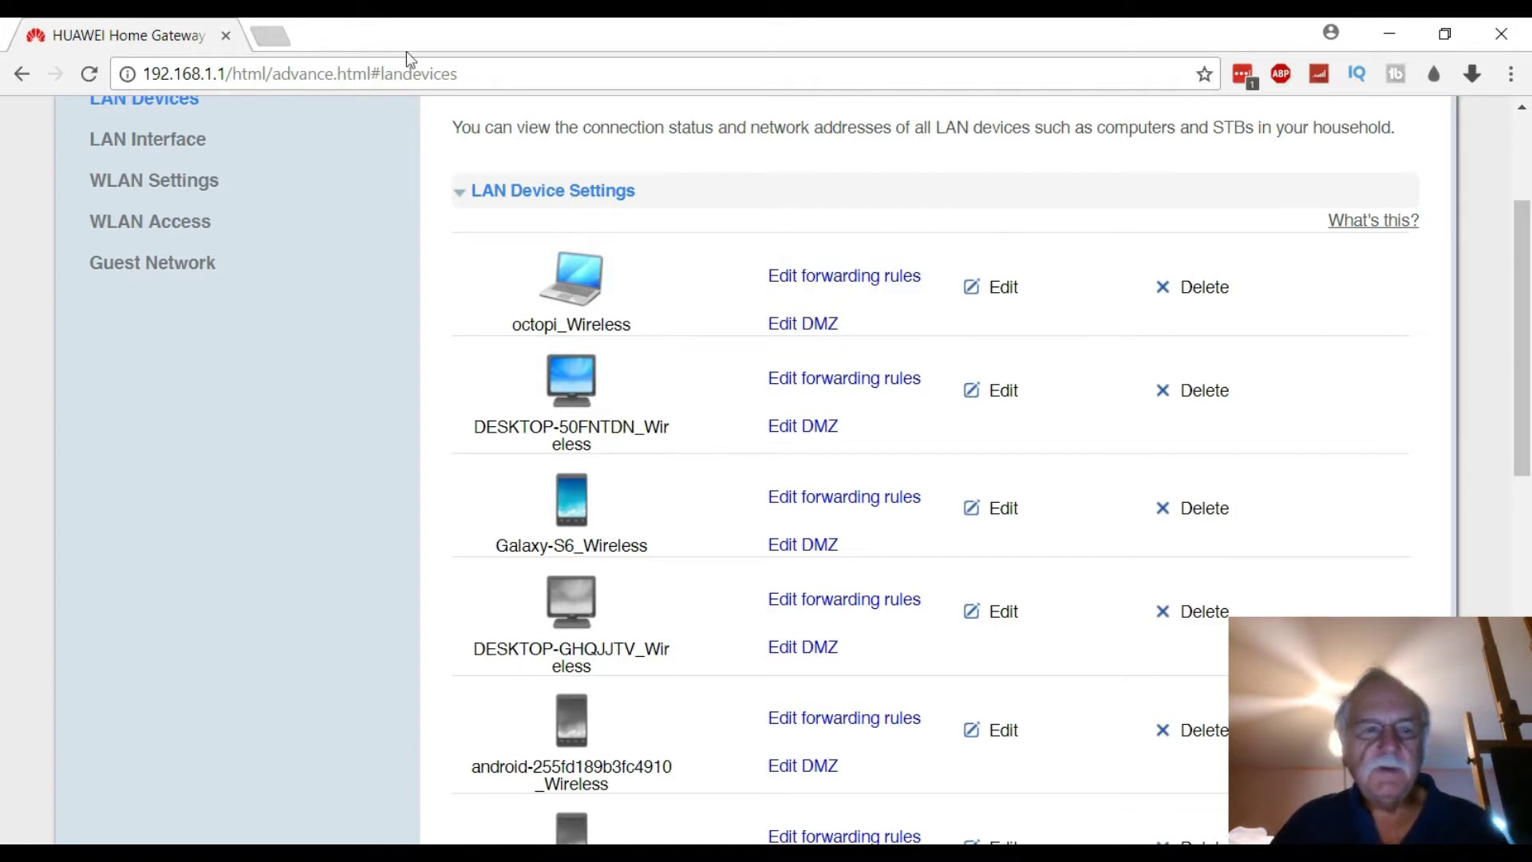
- Load 192.168.1.4 in a new Chrome tab to reach the OctoPrint Setup Wizard
{"action": "left_click", "coordinate": [271, 38]}
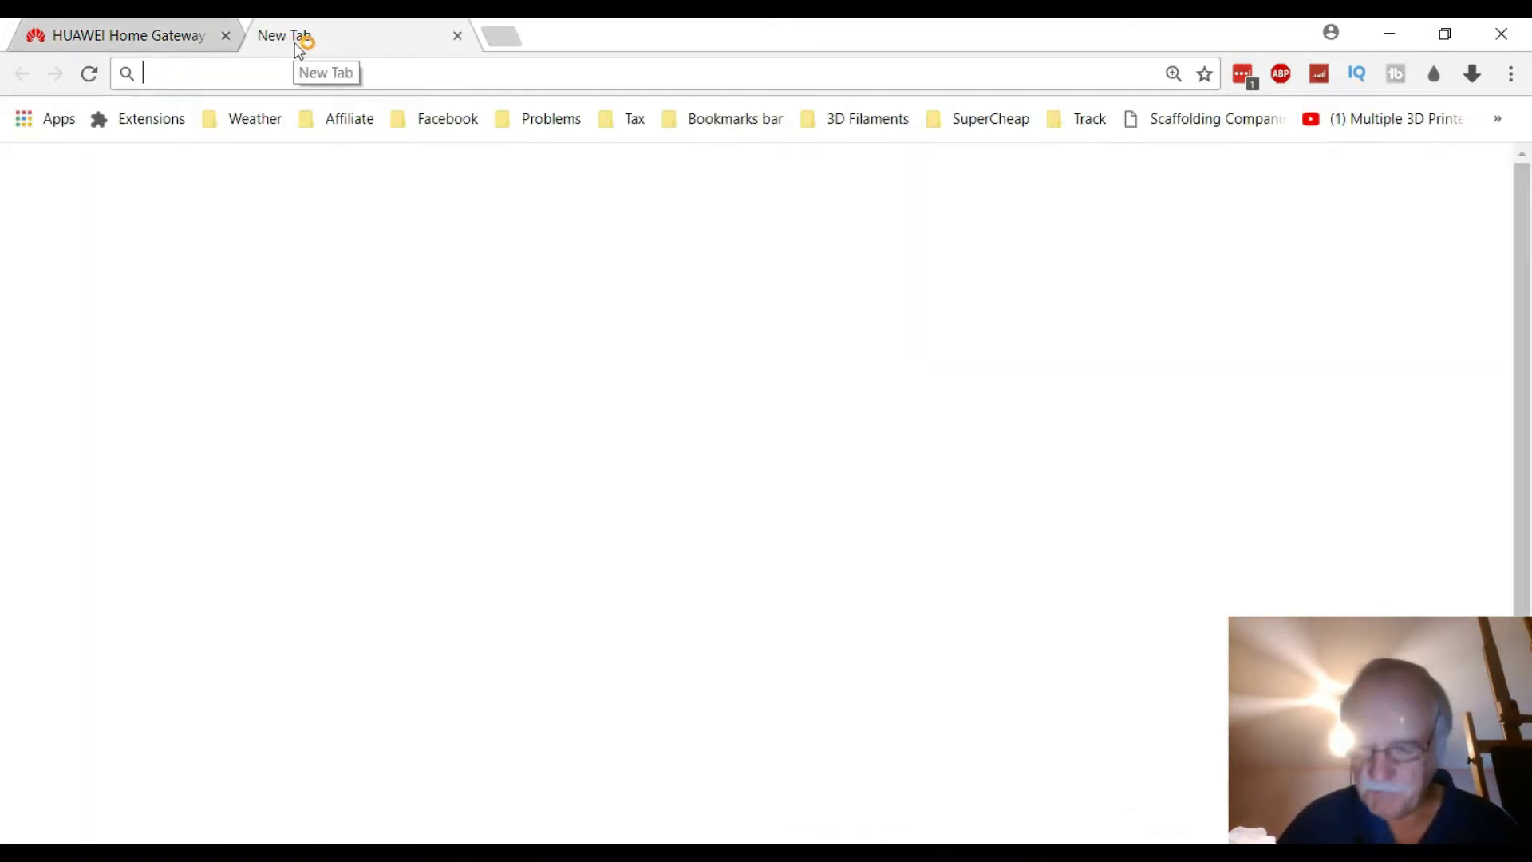
{"action": "type", "text": "1.9"}
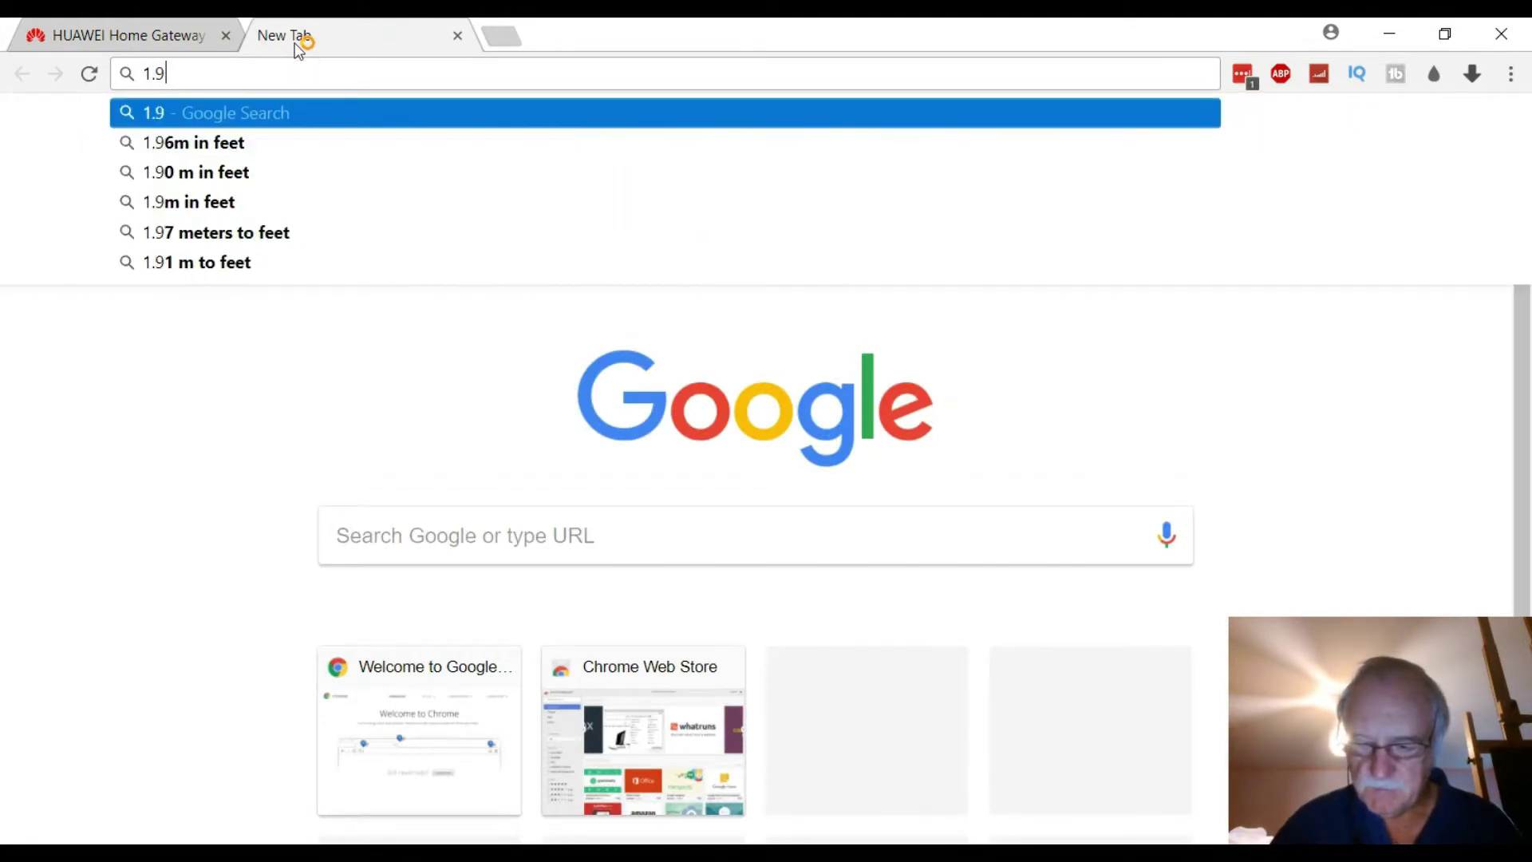
{"action": "key", "text": "BackSpace"}
{"action": "key", "text": "BackSpace"}
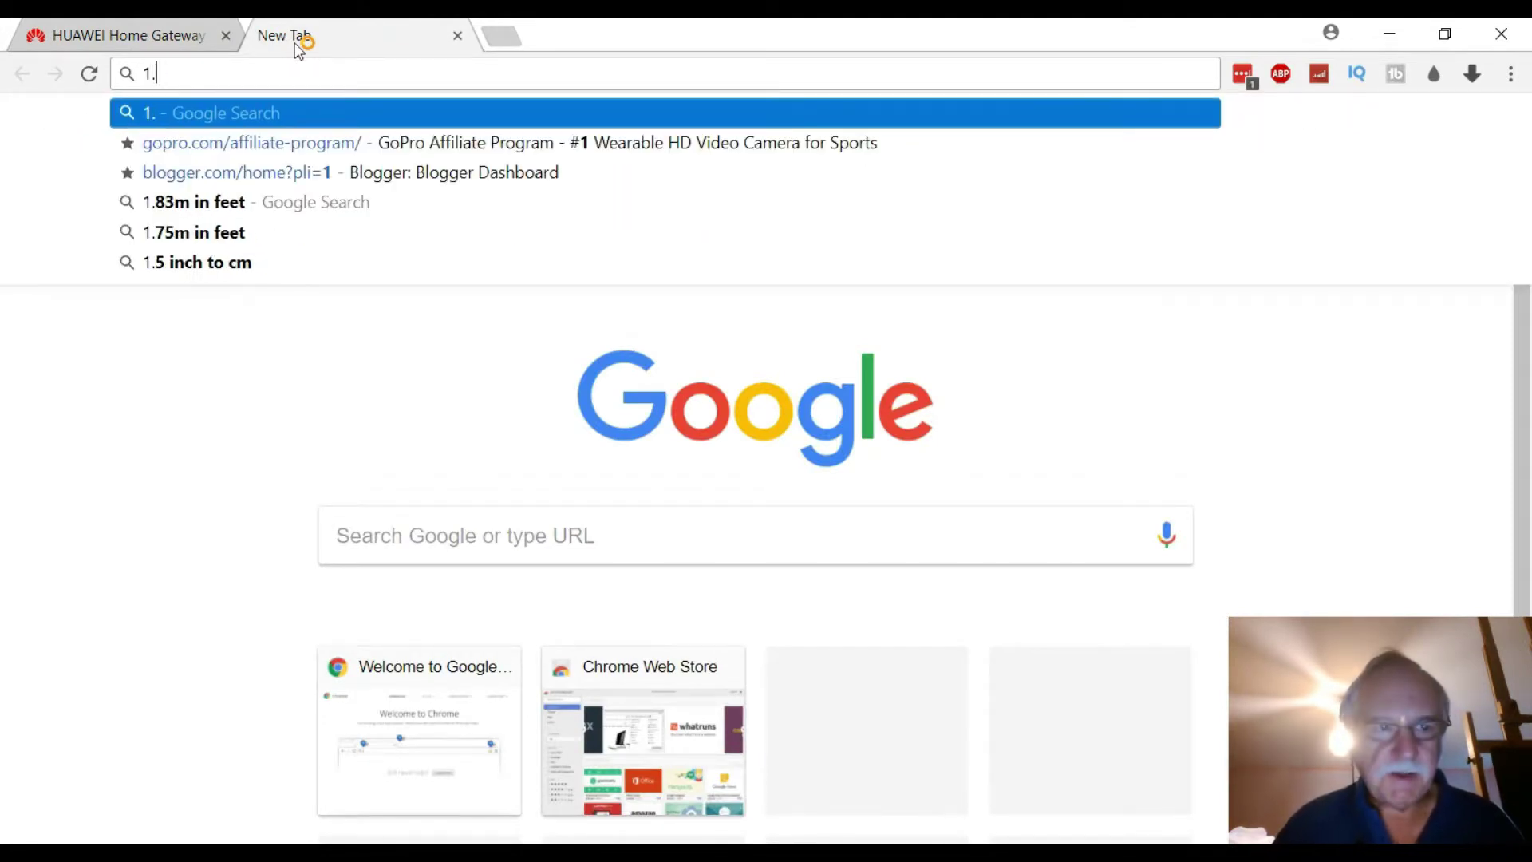
{"action": "type", "text": "9"}
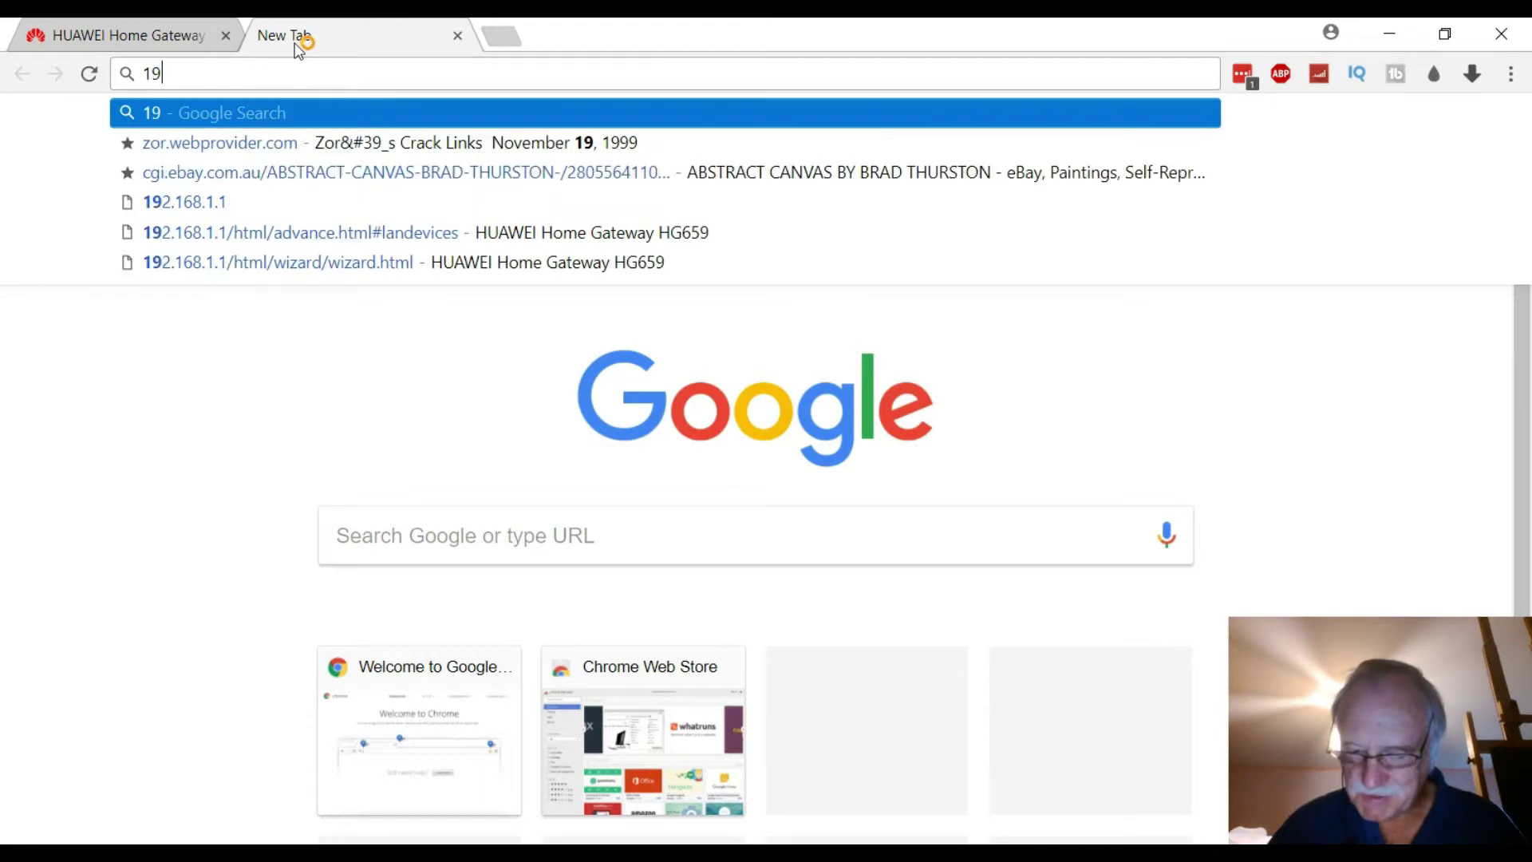
{"action": "type", "text": "2.168.1."}
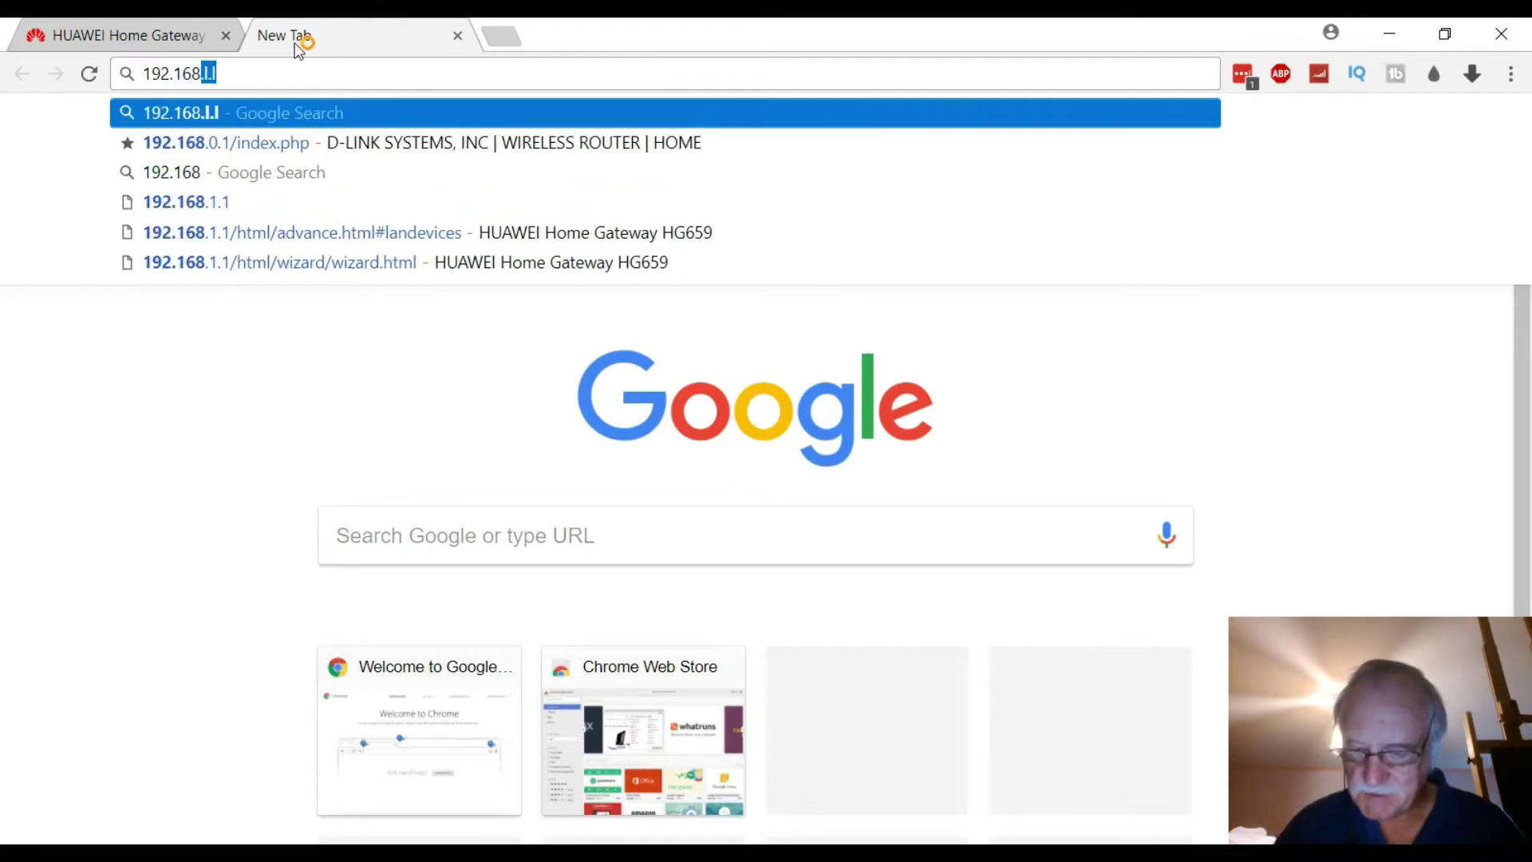
{"action": "type", "text": "4"}
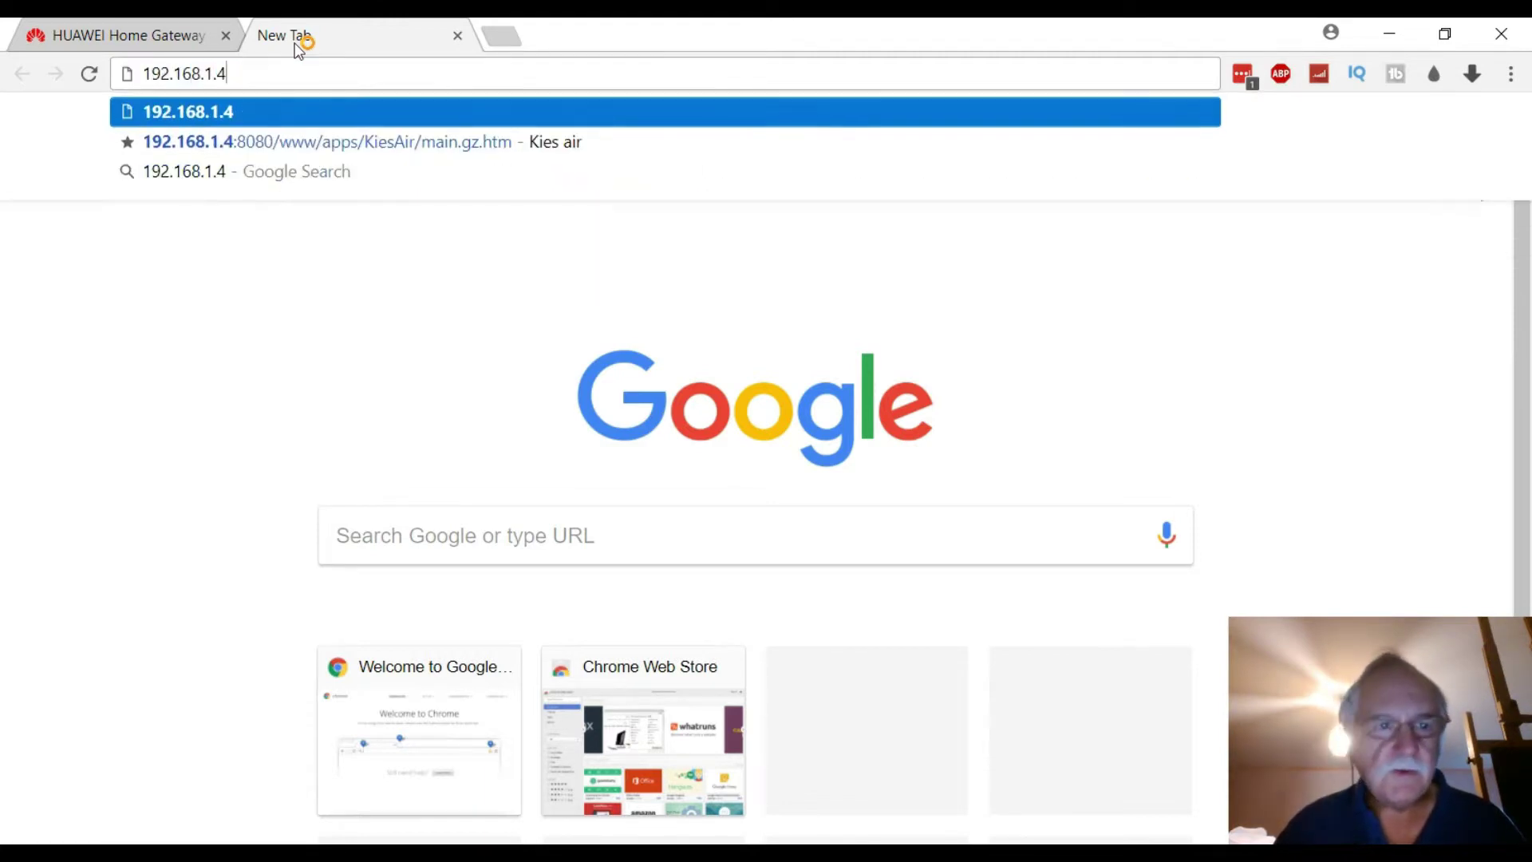
{"action": "key", "text": "Return"}
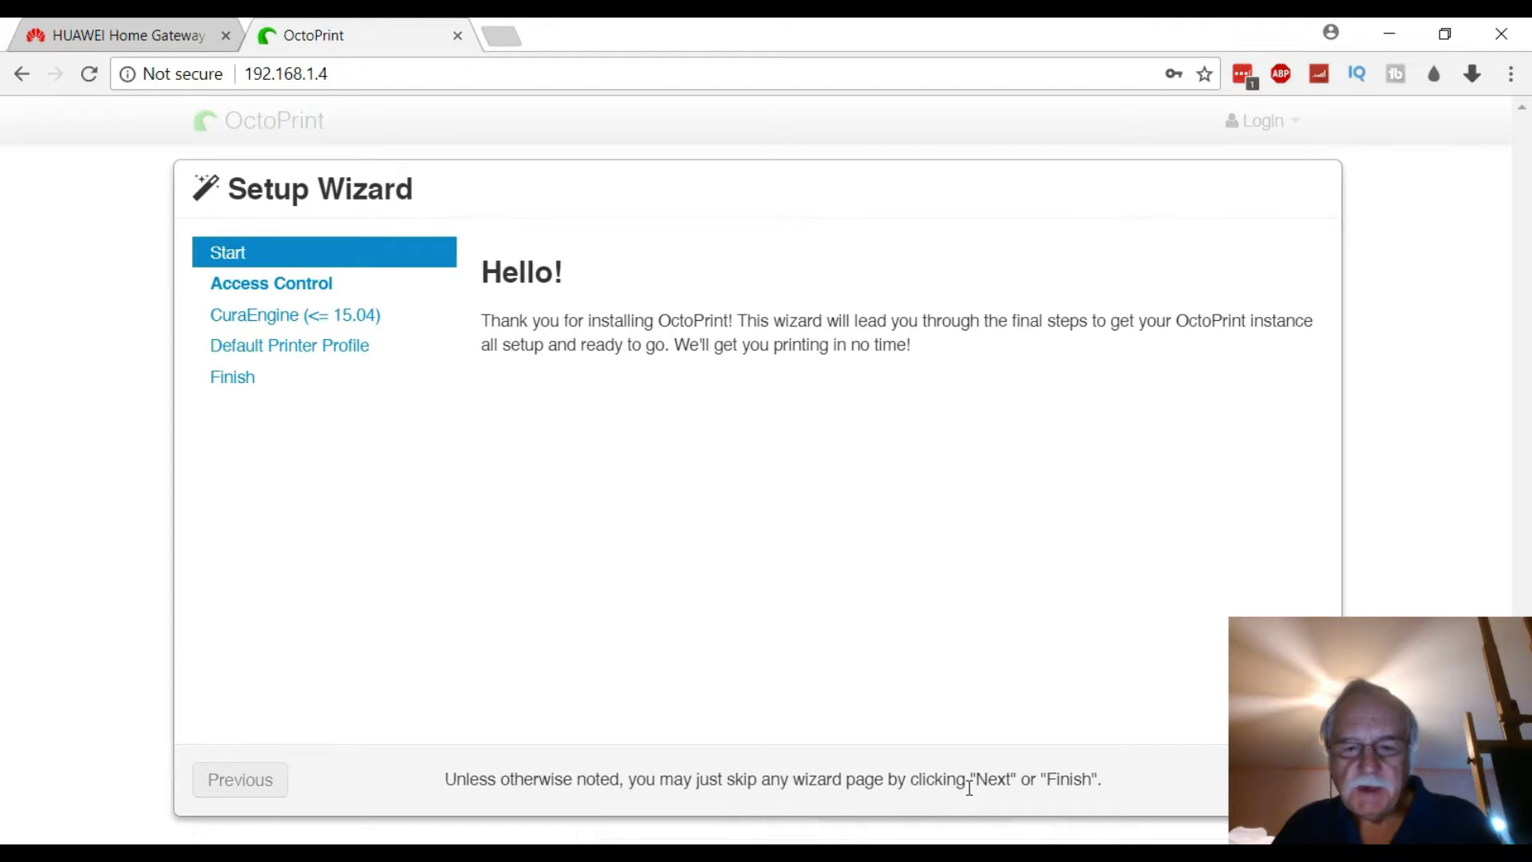
- Advance the wizard to Access Control and enter the administrator username
{"action": "left_click", "coordinate": [1292, 779]}
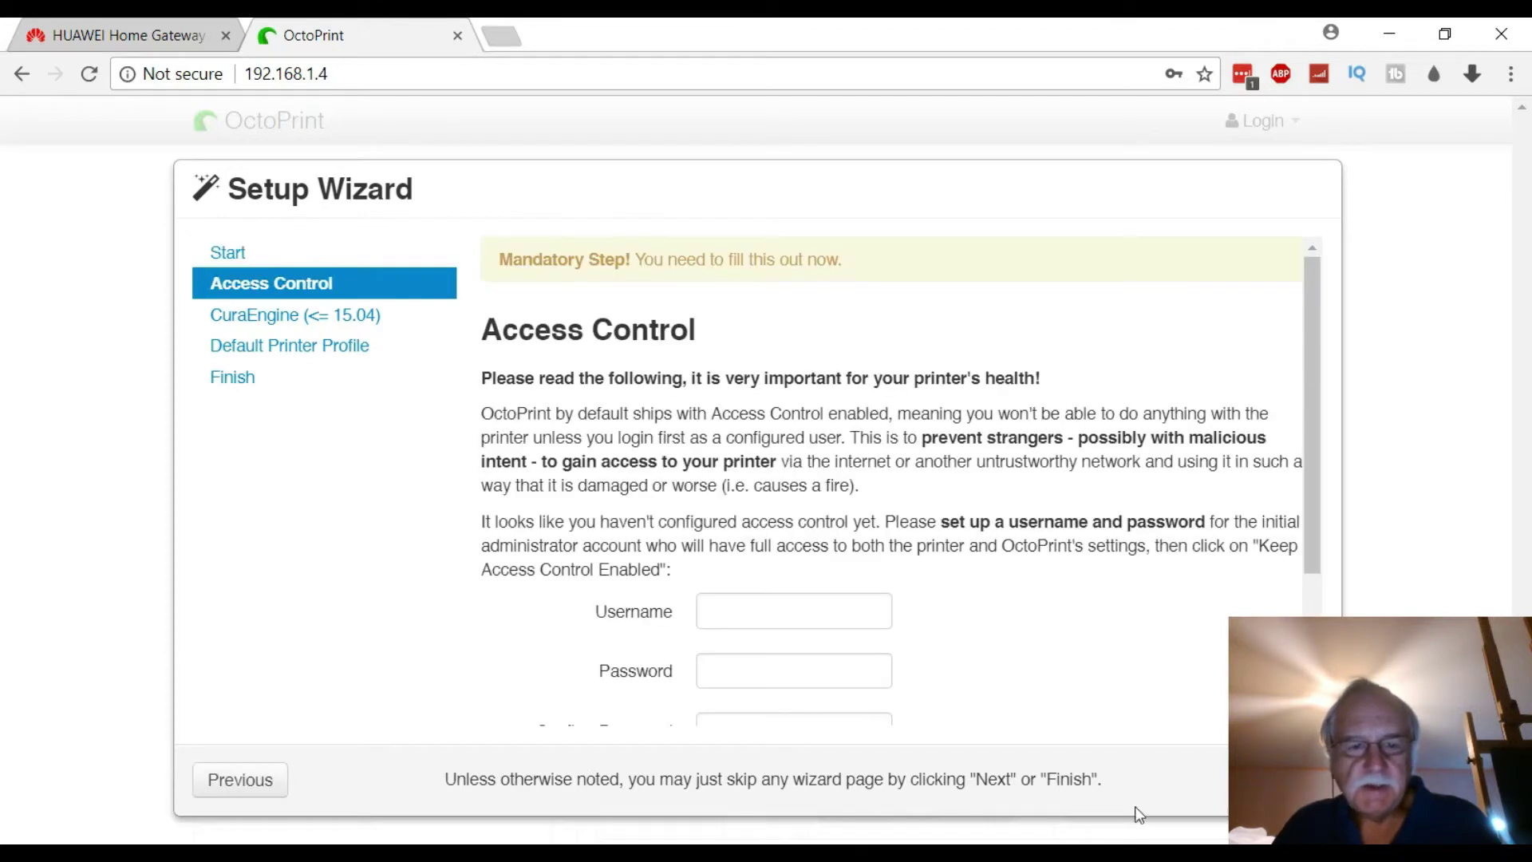
{"action": "left_click", "coordinate": [747, 607]}
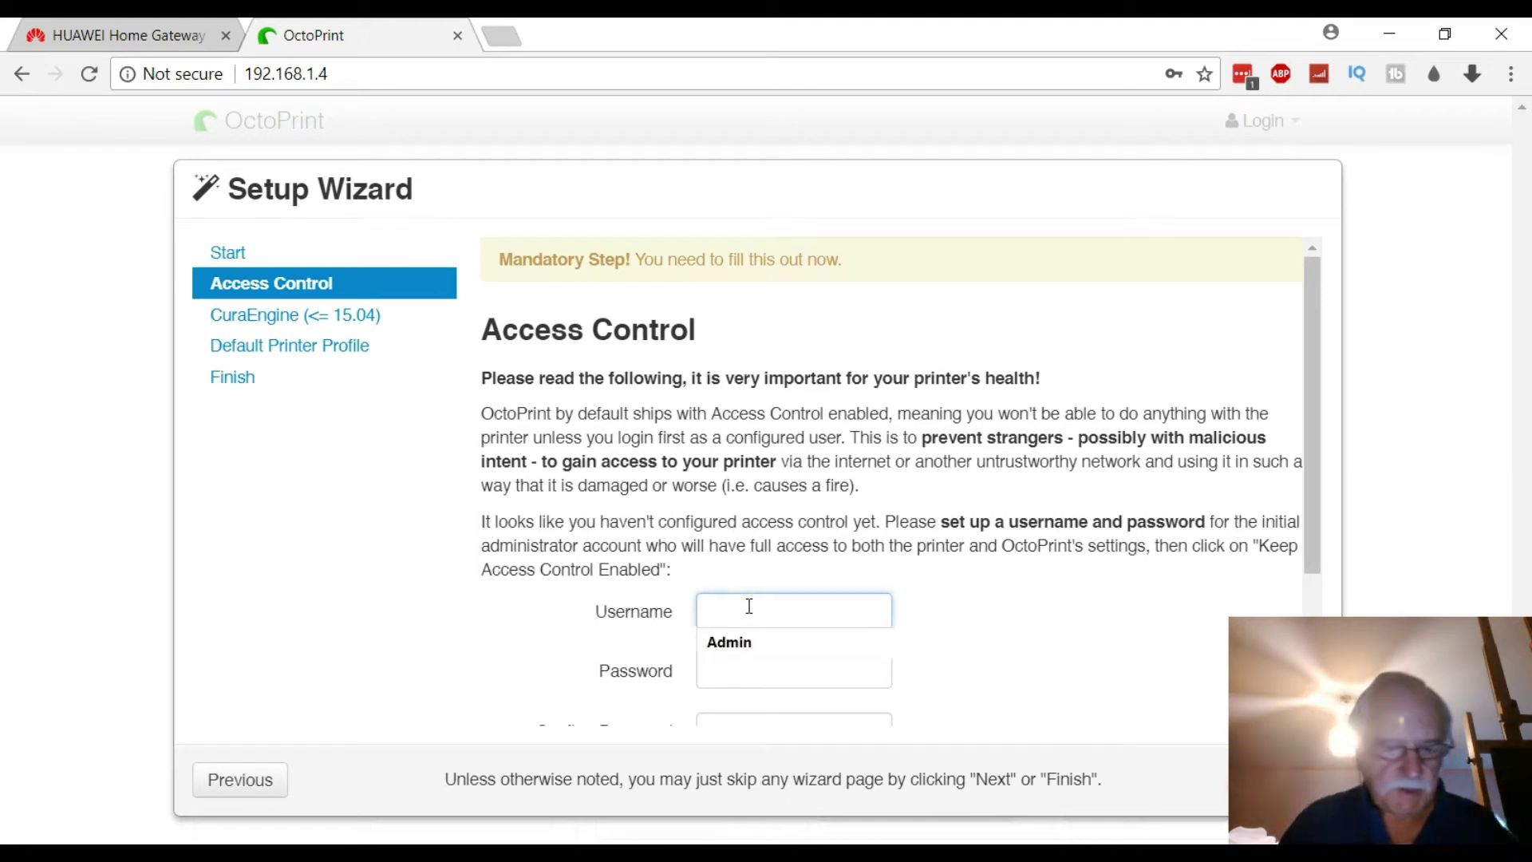
{"action": "left_click", "coordinate": [754, 644]}
- Enter the account password and repeat it in Confirm Password
{"action": "left_click", "coordinate": [738, 663]}
{"action": "scroll", "coordinate": [764, 552], "scroll_direction": "down", "scroll_amount": 3}
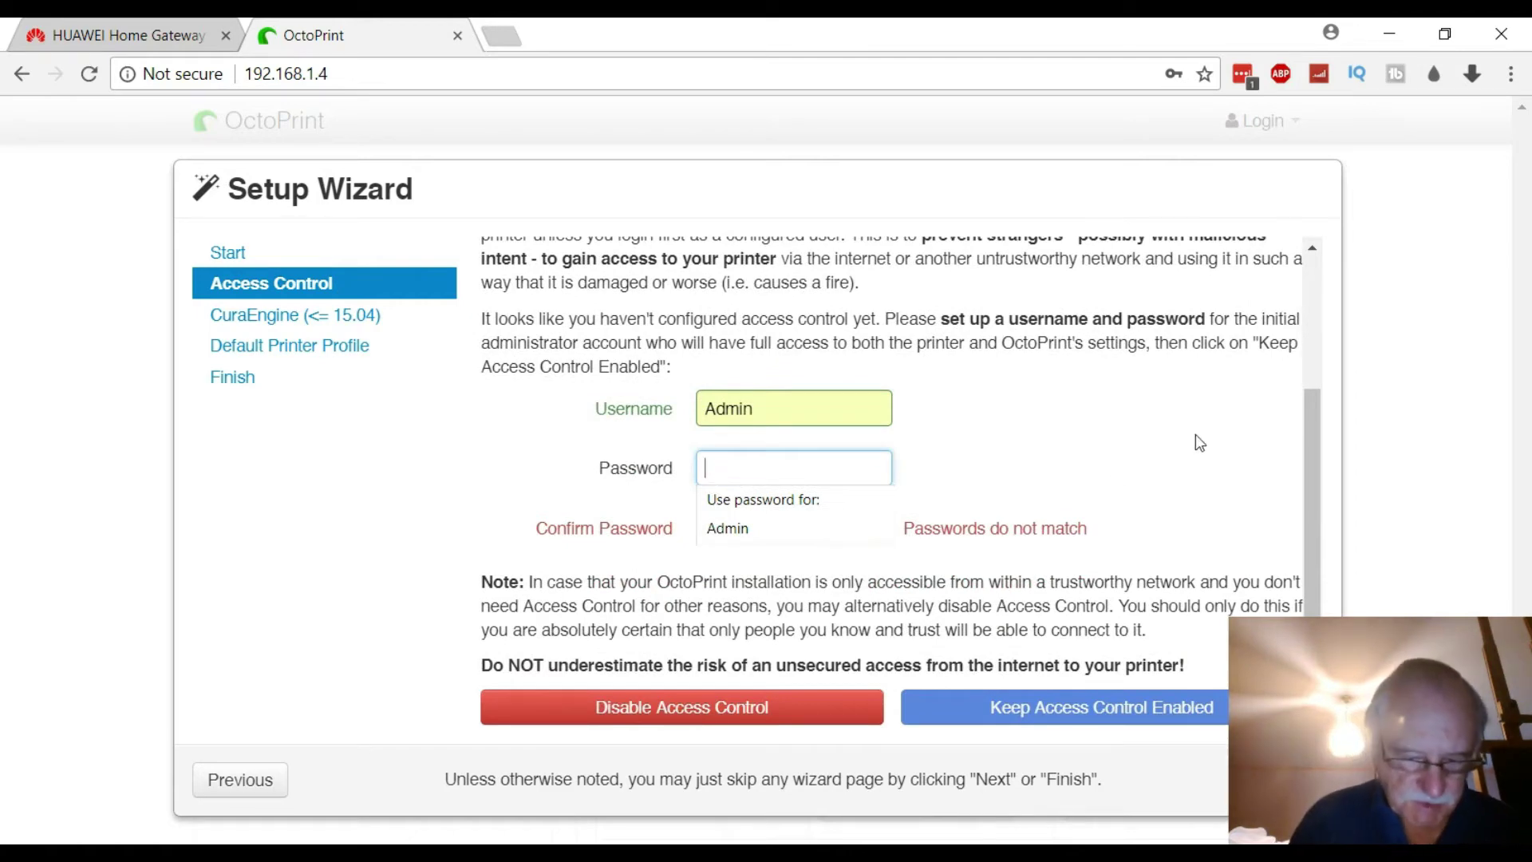
{"action": "type", "text": "aa"}
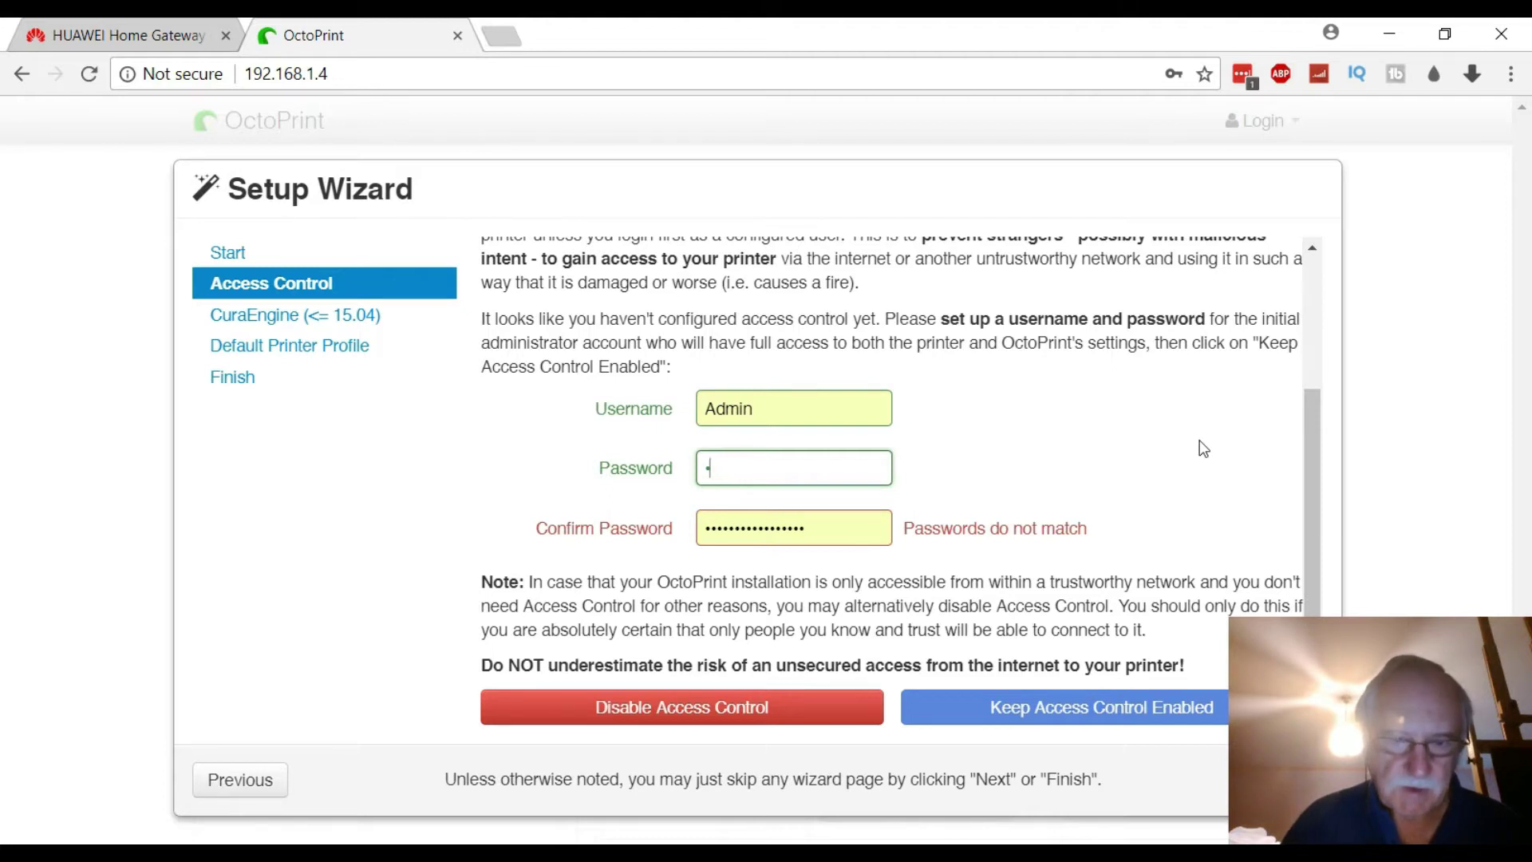
{"action": "key", "text": "BackSpace"}
{"action": "type", "text": "a"}
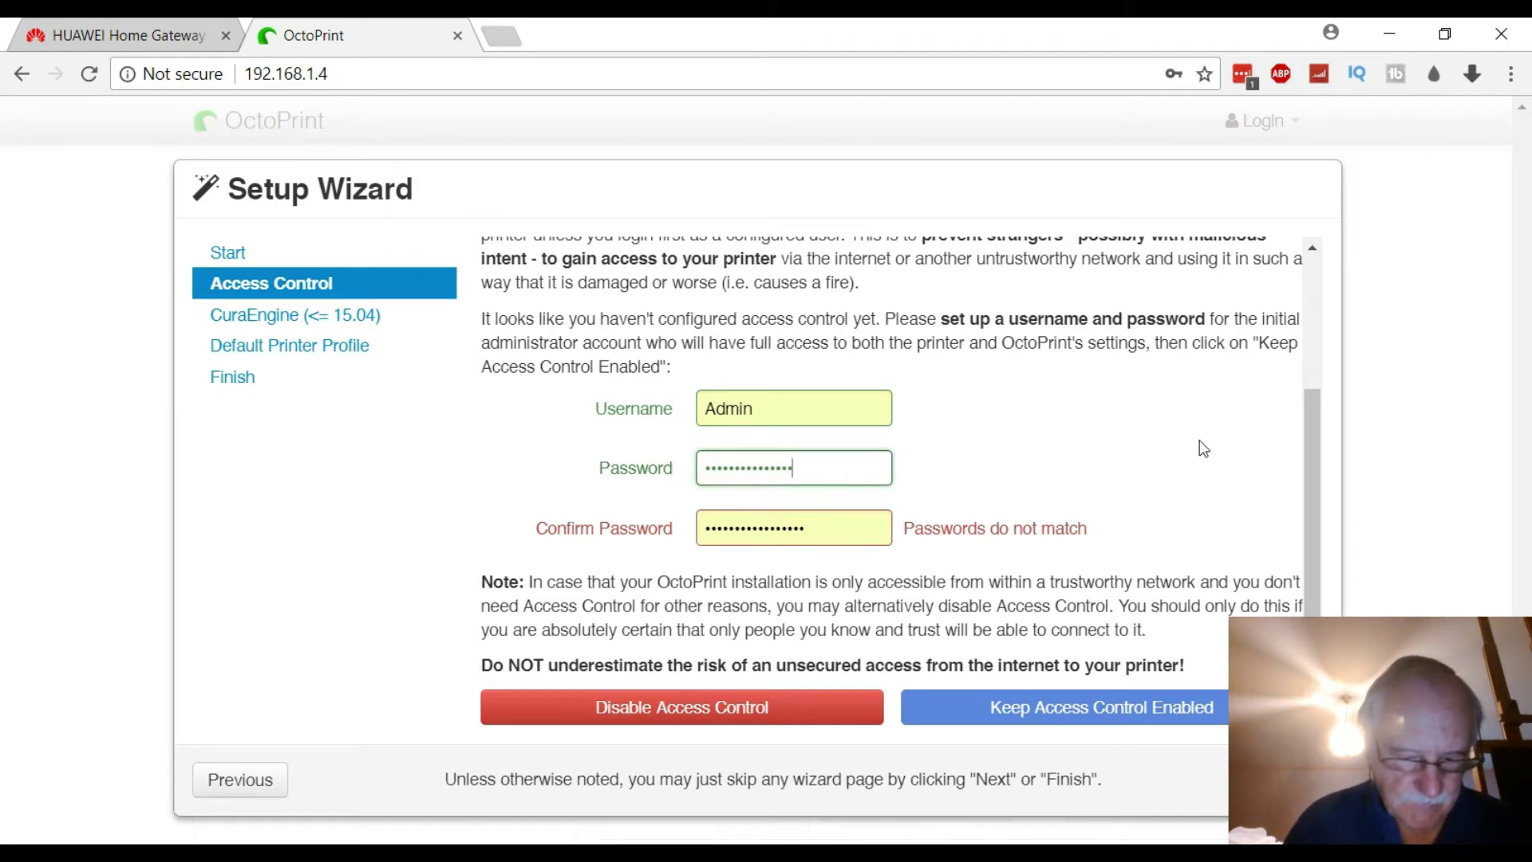
{"action": "type", "text": "••"}
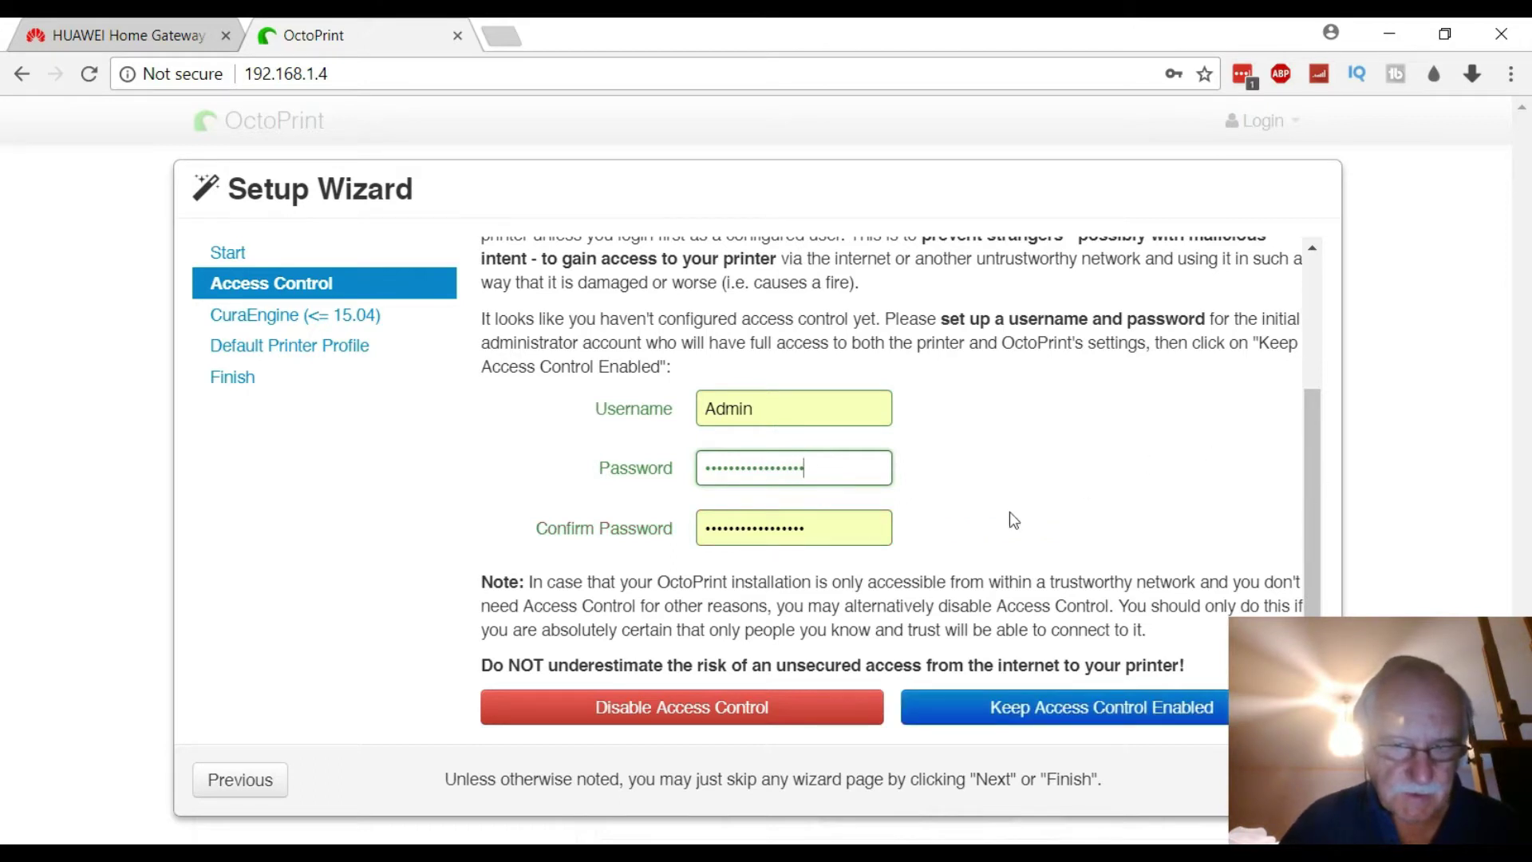
{"action": "key", "text": "Tab"}
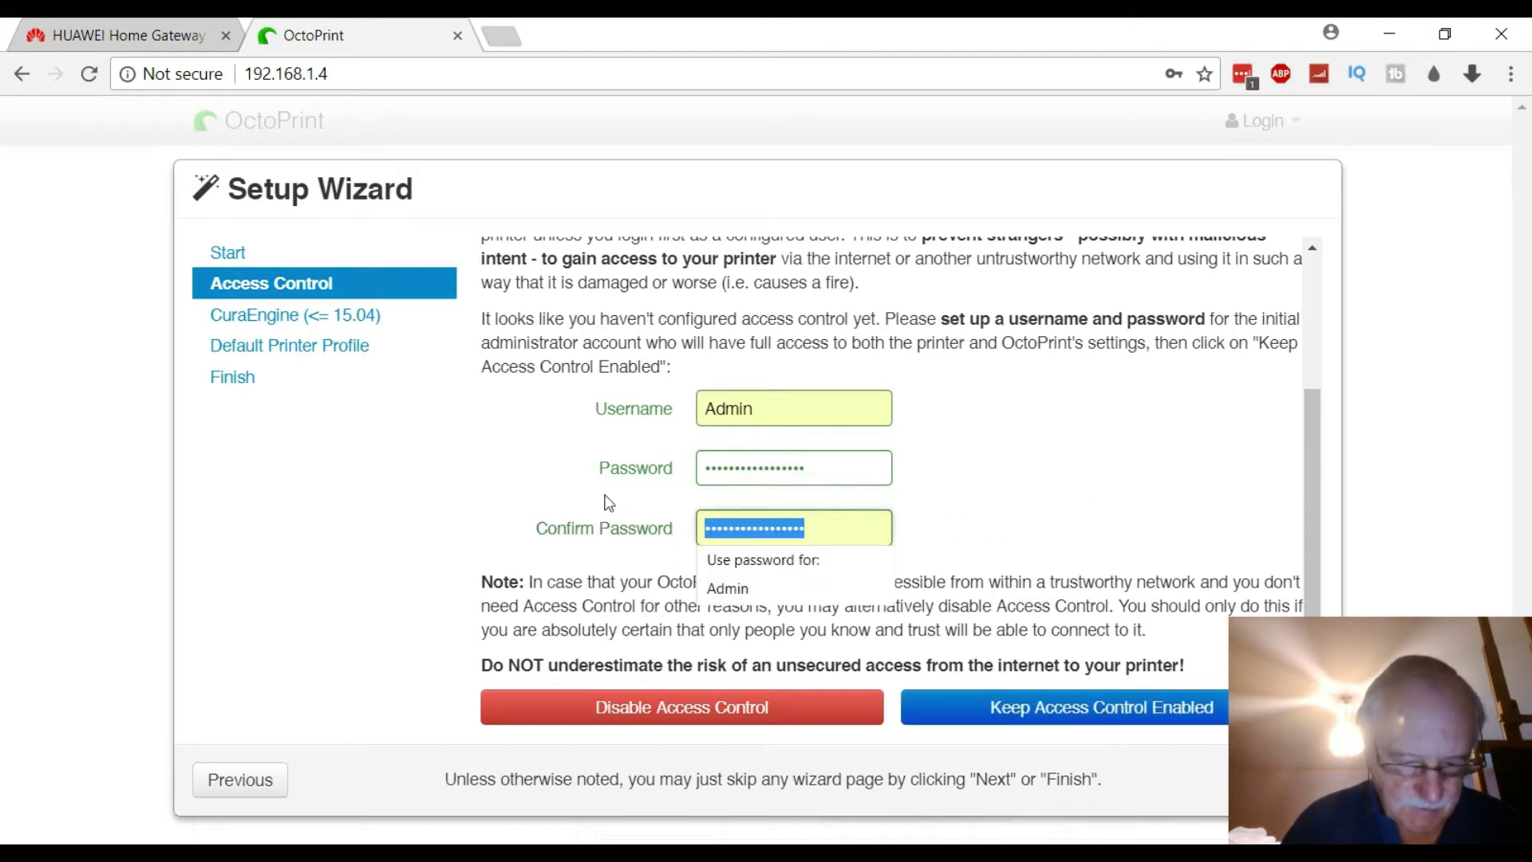
{"action": "type", "text": "•"}
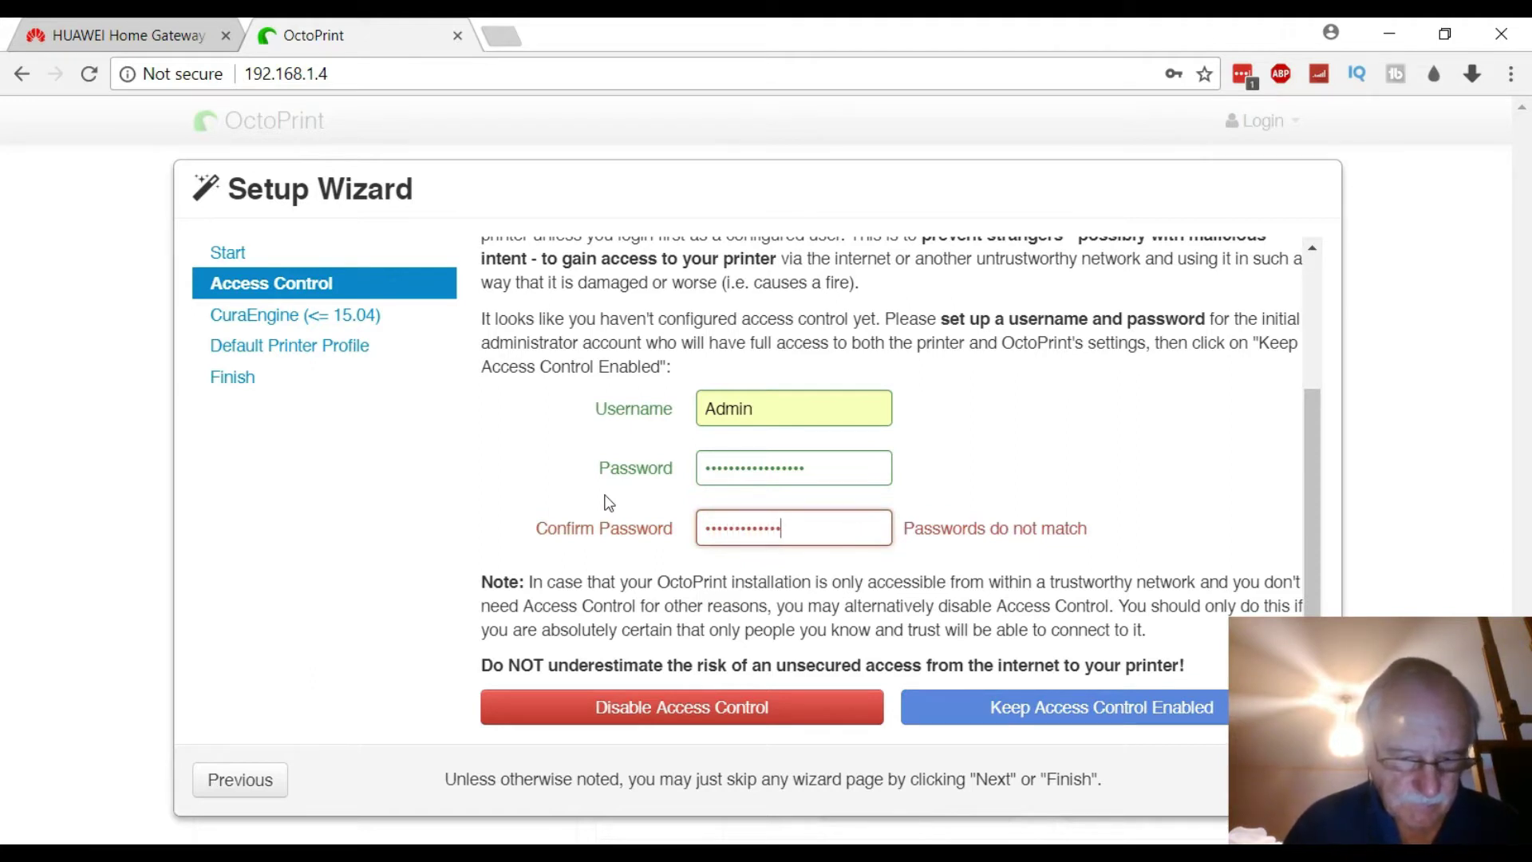
{"action": "type", "text": "•••••••••••••••"}
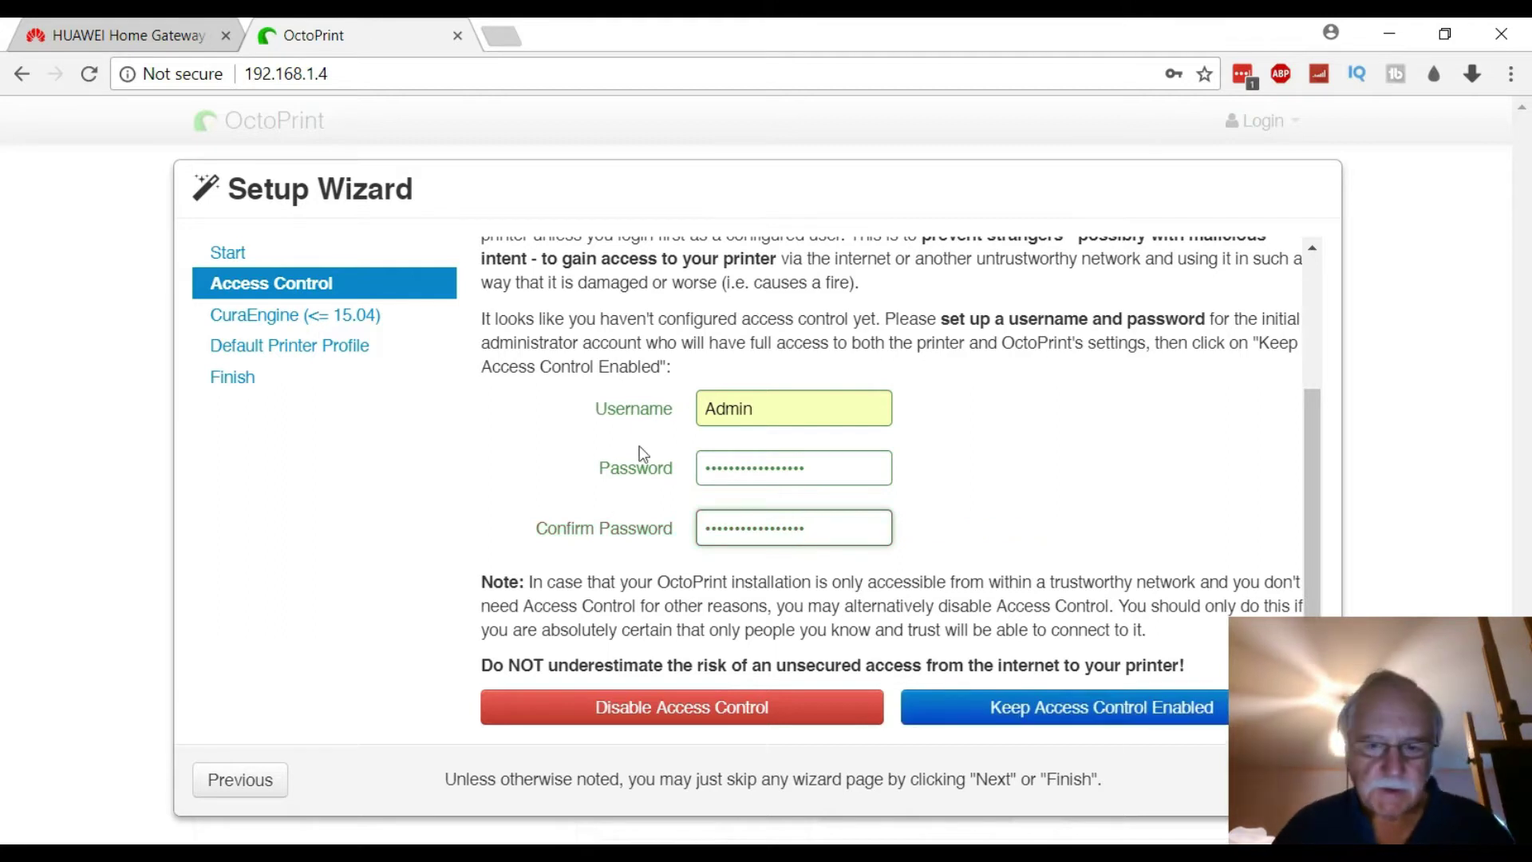
- Keep access control enabled, skip CuraEngine, and name the printer profile and model CR-10S
{"action": "left_click", "coordinate": [1167, 706]}
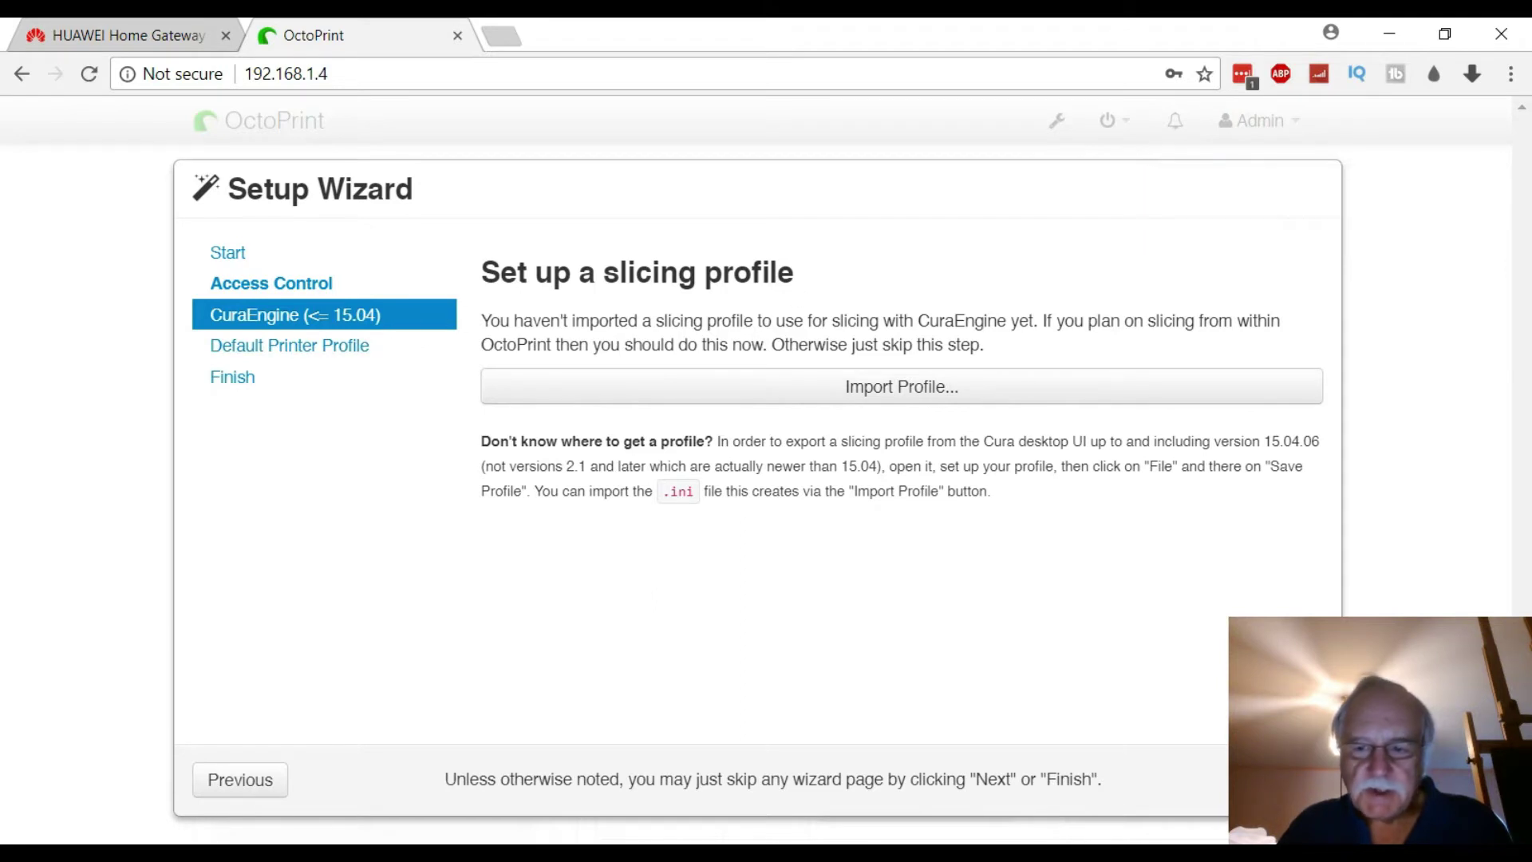
{"action": "left_click", "coordinate": [288, 345]}
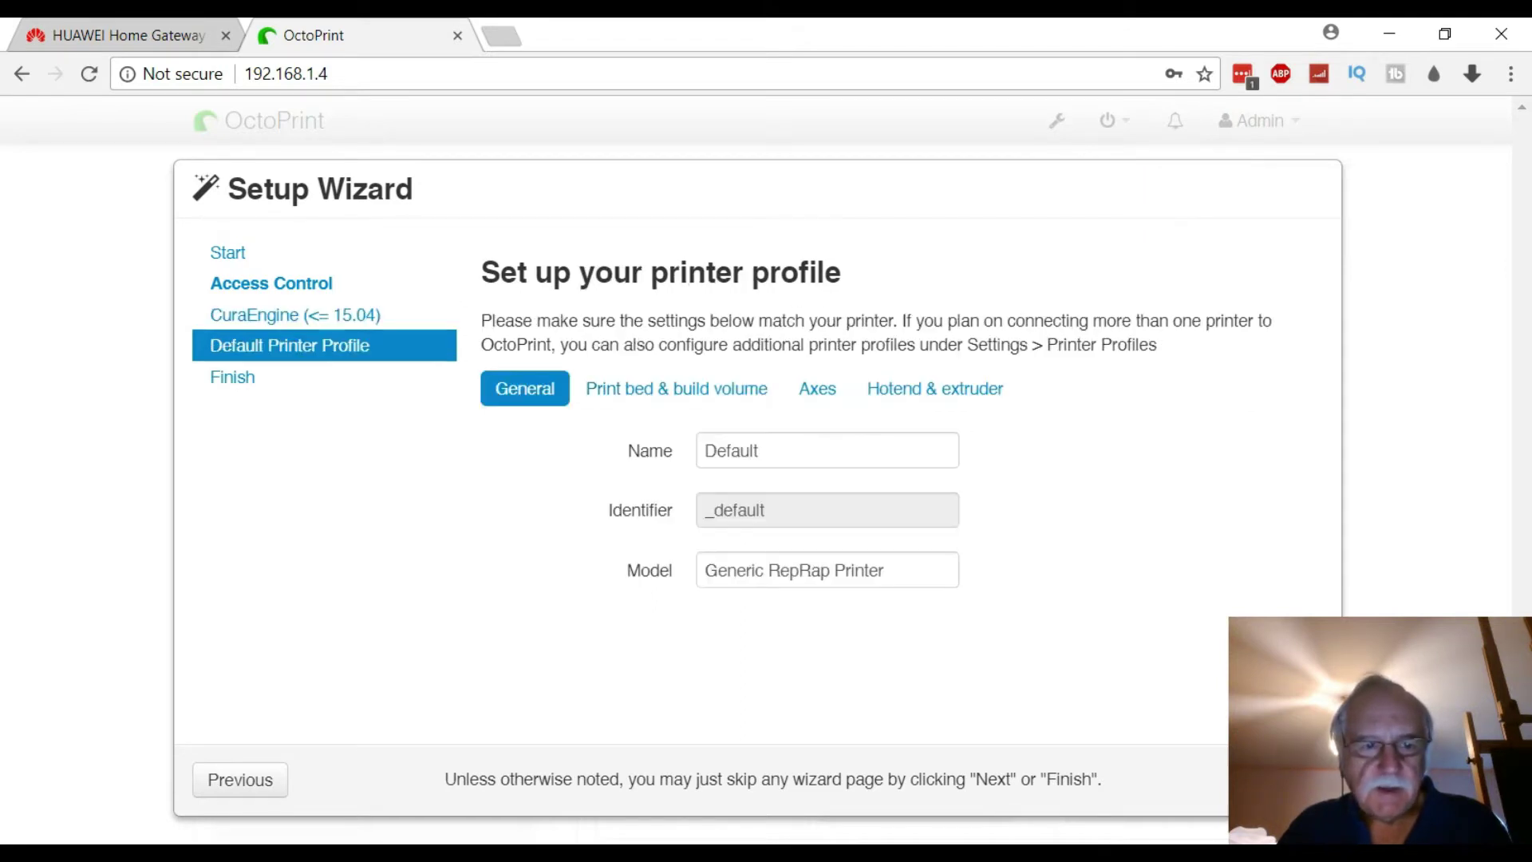
{"action": "left_click_drag", "start_coordinate": [788, 454], "coordinate": [619, 461]}
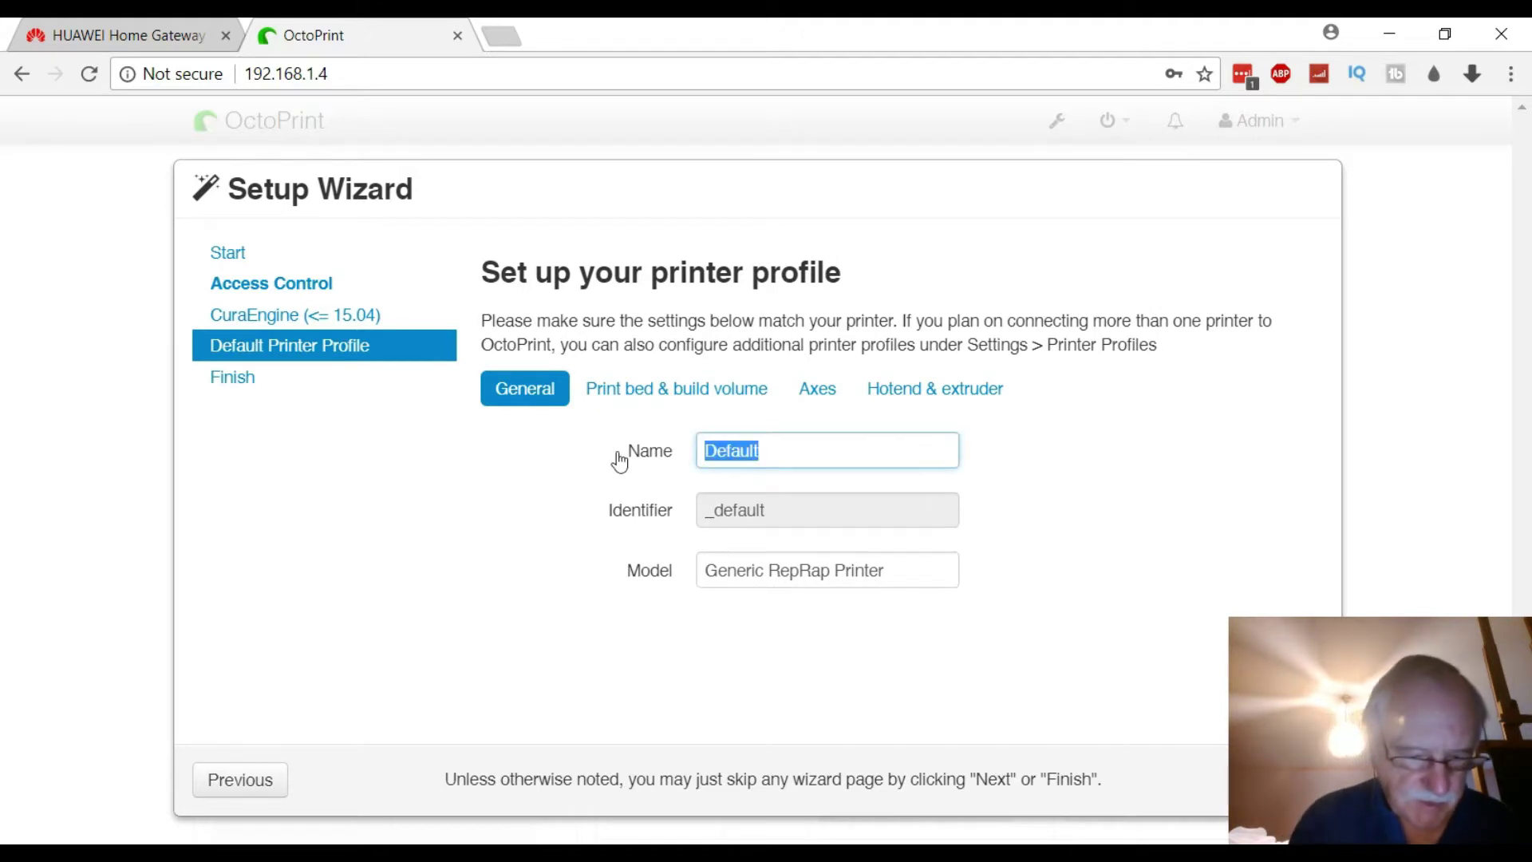
{"action": "type", "text": "CR-"}
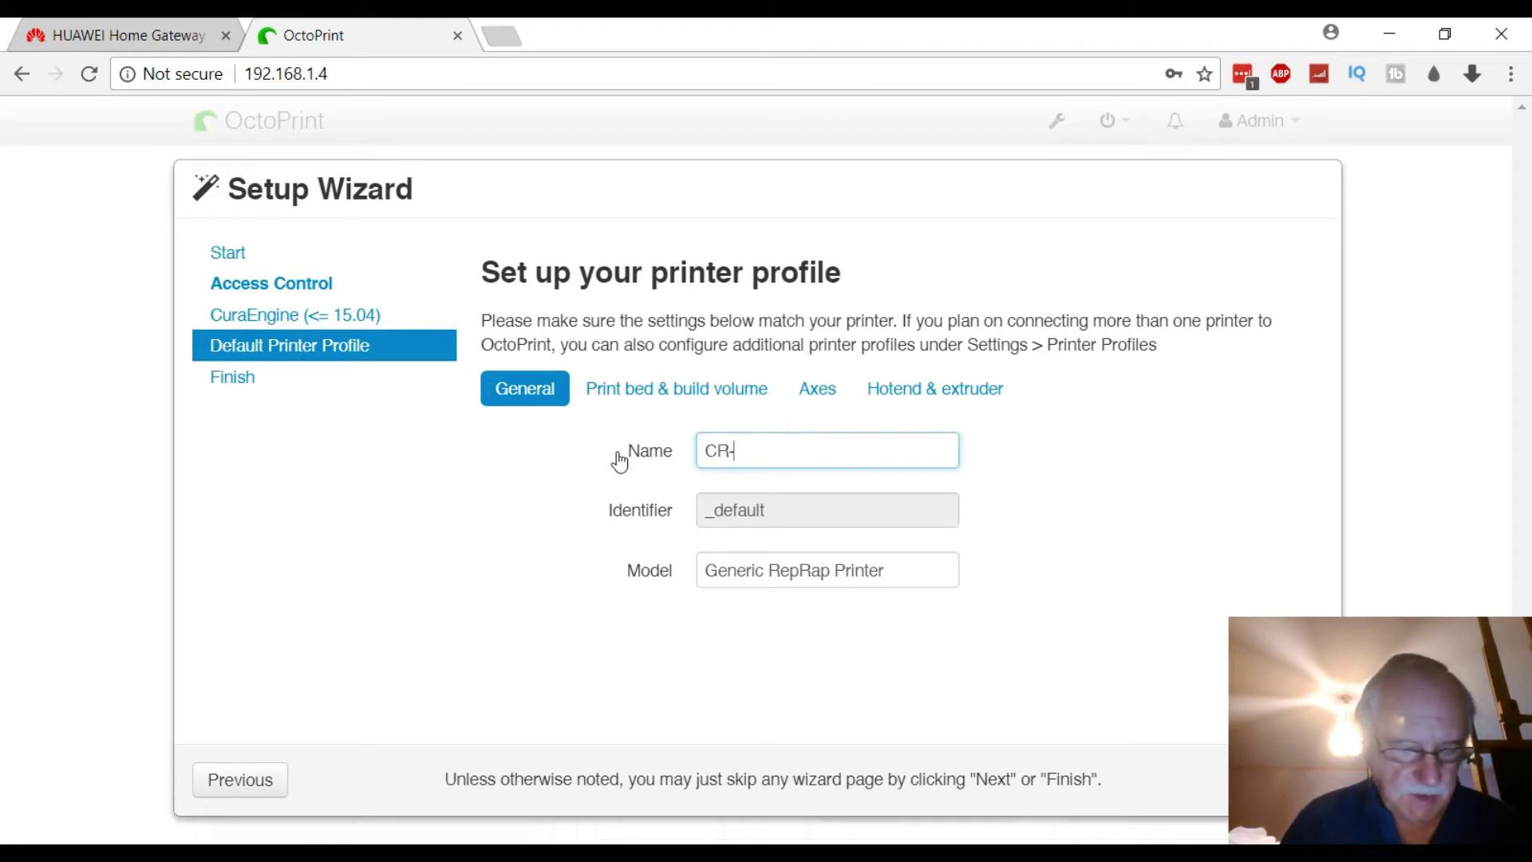
{"action": "type", "text": "10S"}
{"action": "left_click_drag", "start_coordinate": [910, 569], "coordinate": [589, 568]}
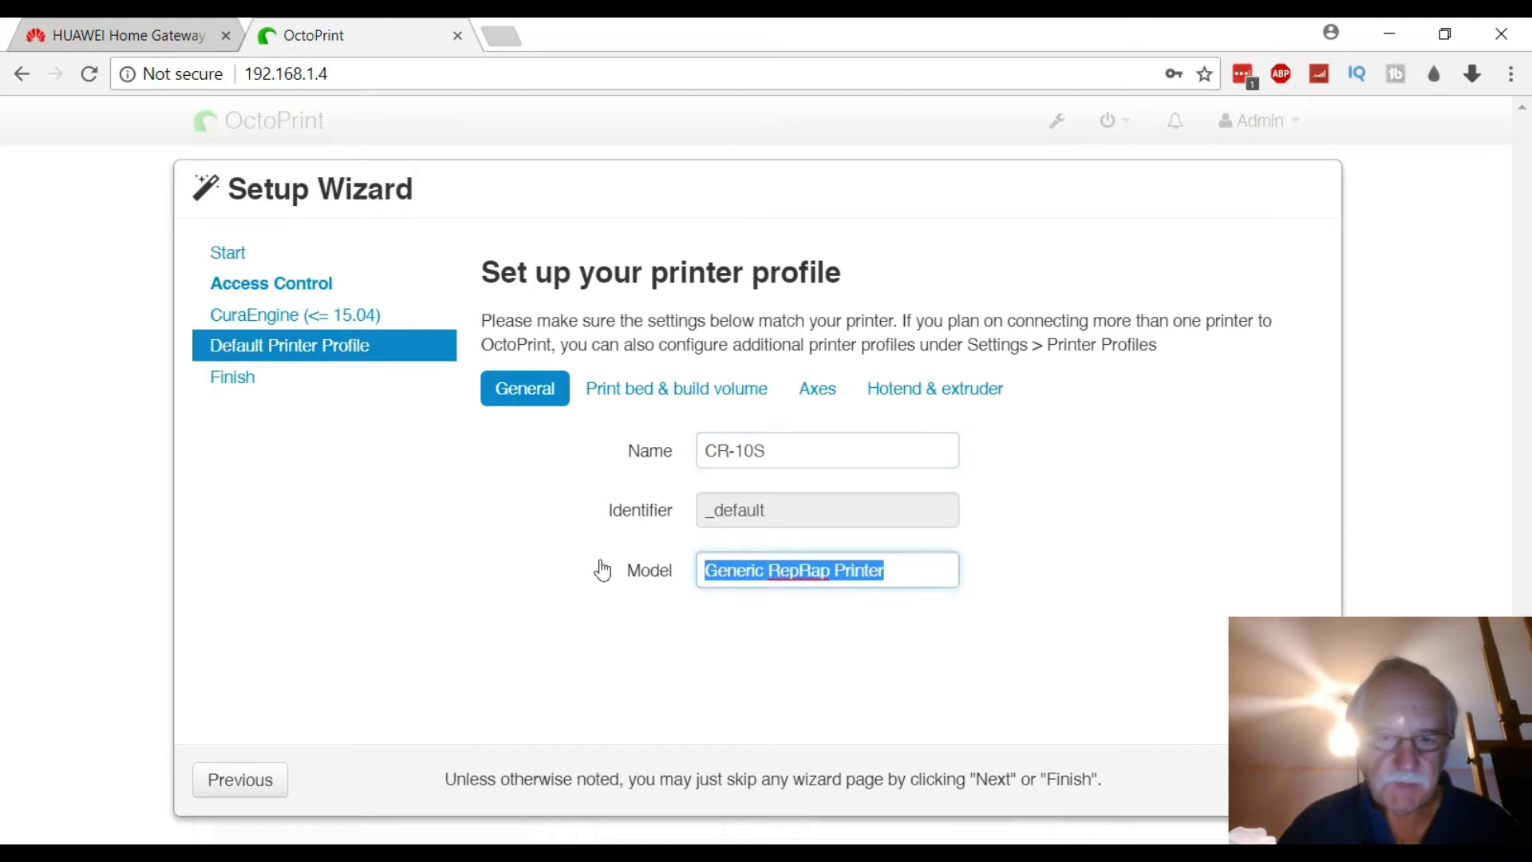
{"action": "type", "text": "CR-10S"}
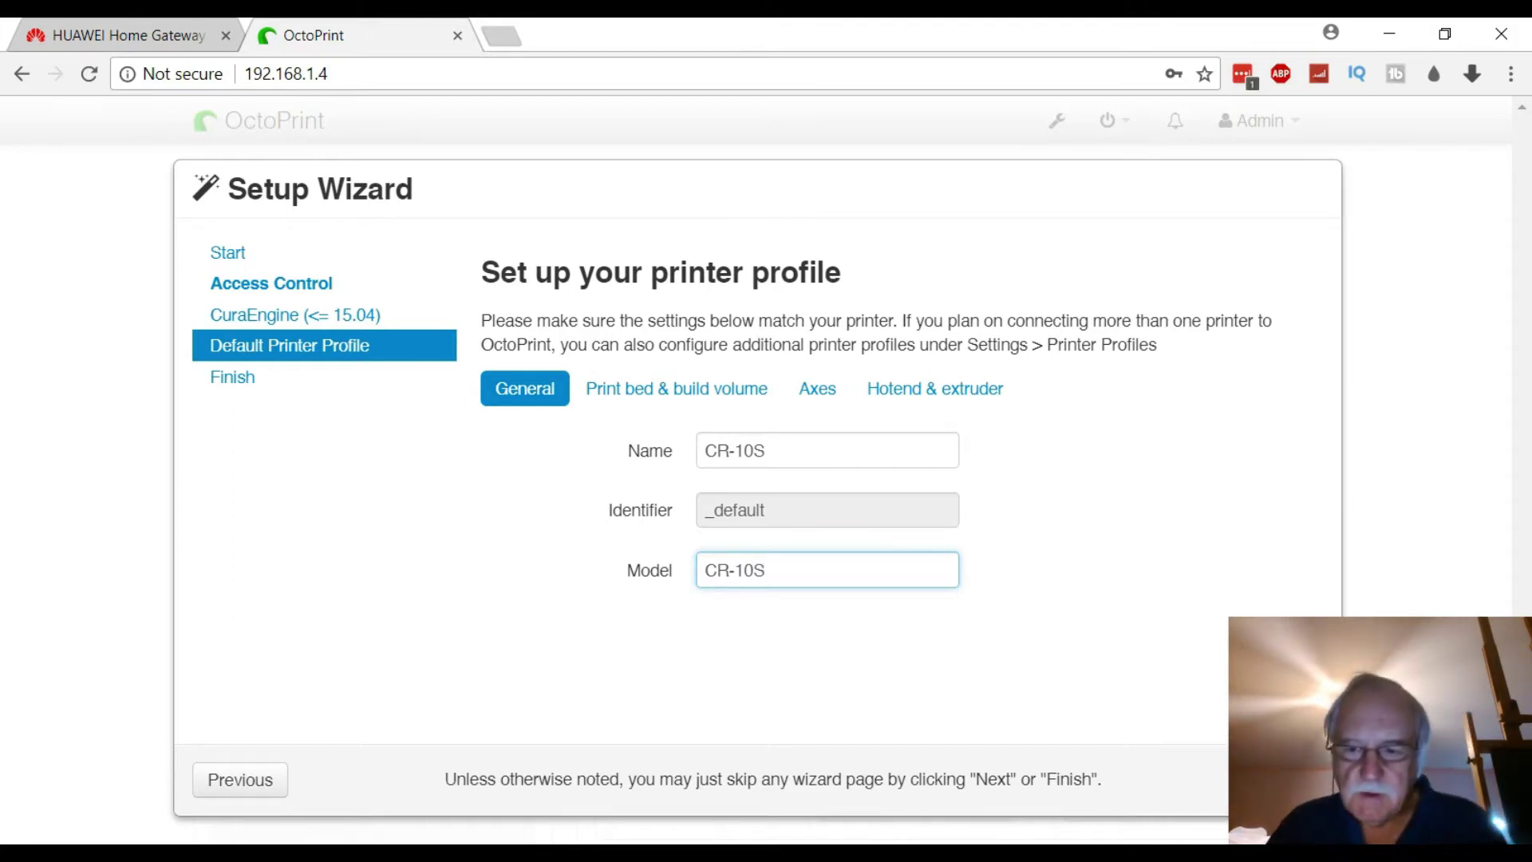
{"action": "left_click", "coordinate": [1304, 779]}
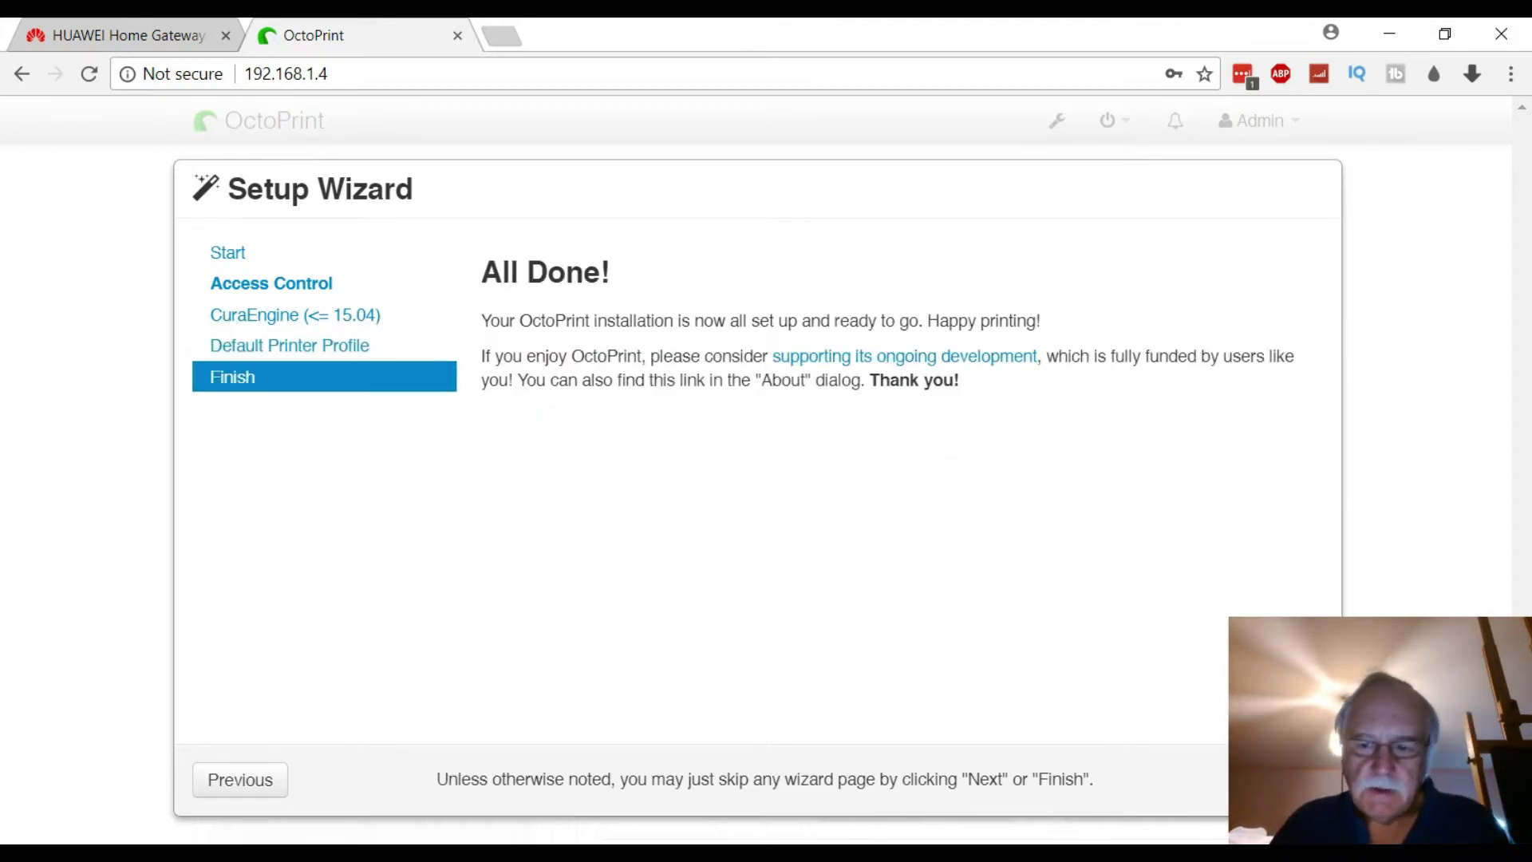
- Close the wizard, reload for the new server version, and browse the Control, GCode Viewer, Terminal and Timelapse tabs
{"action": "left_click", "coordinate": [1304, 779]}
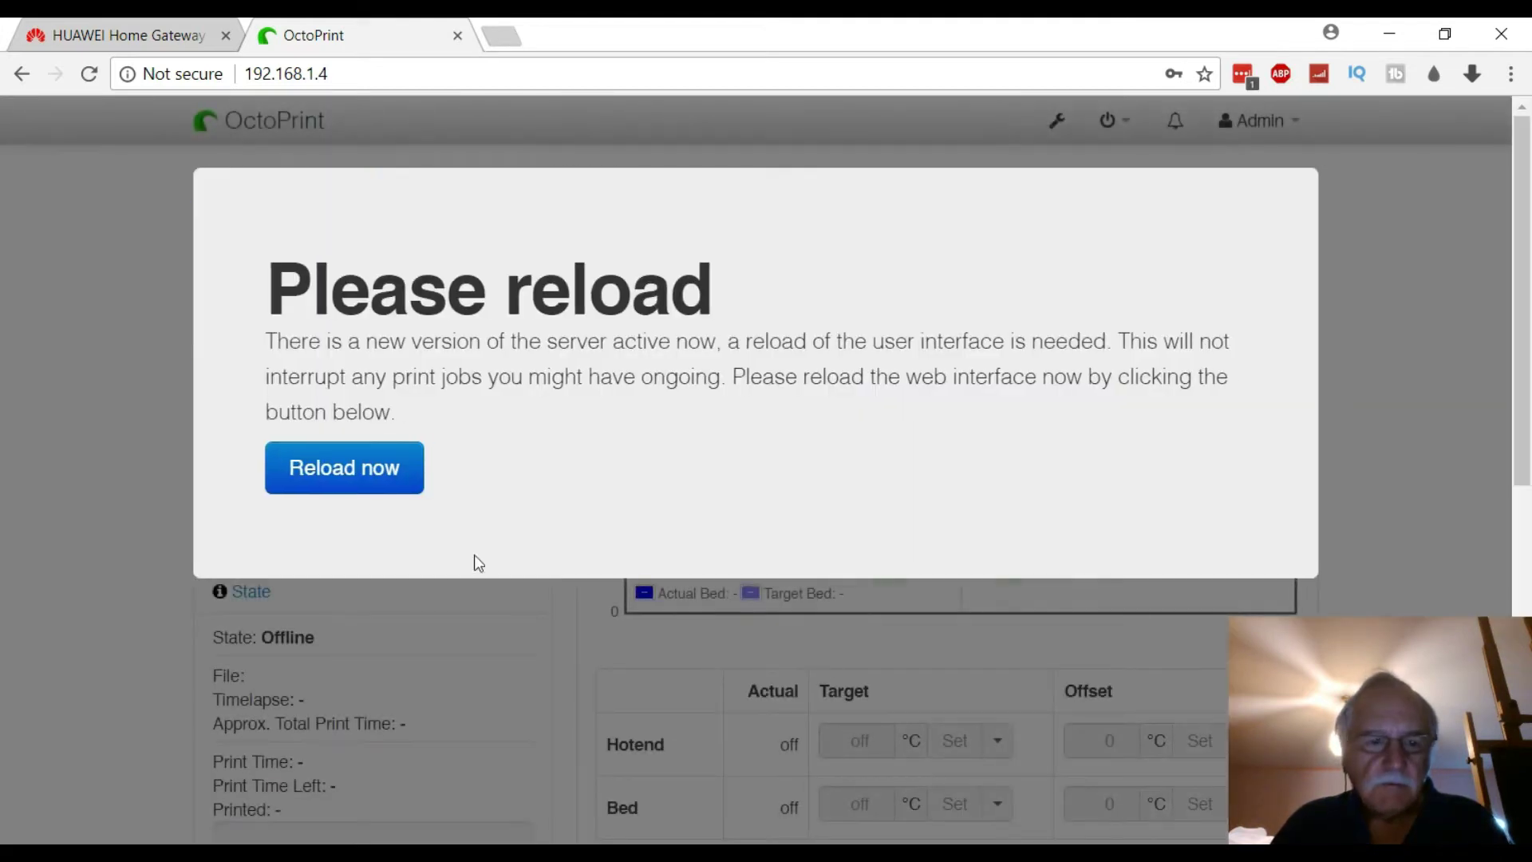
{"action": "left_click", "coordinate": [351, 470]}
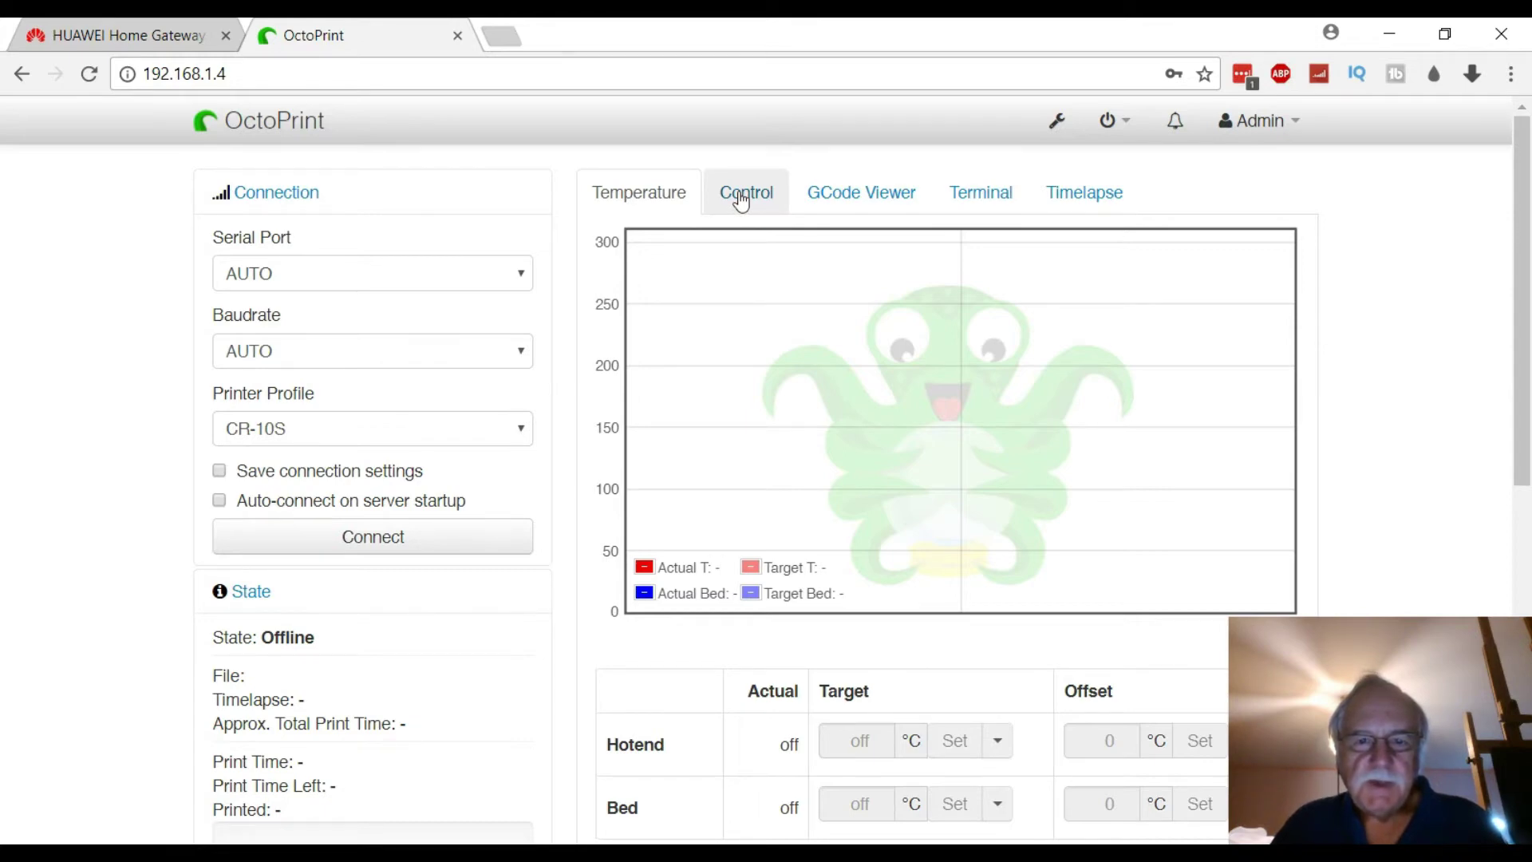
{"action": "left_click", "coordinate": [741, 201]}
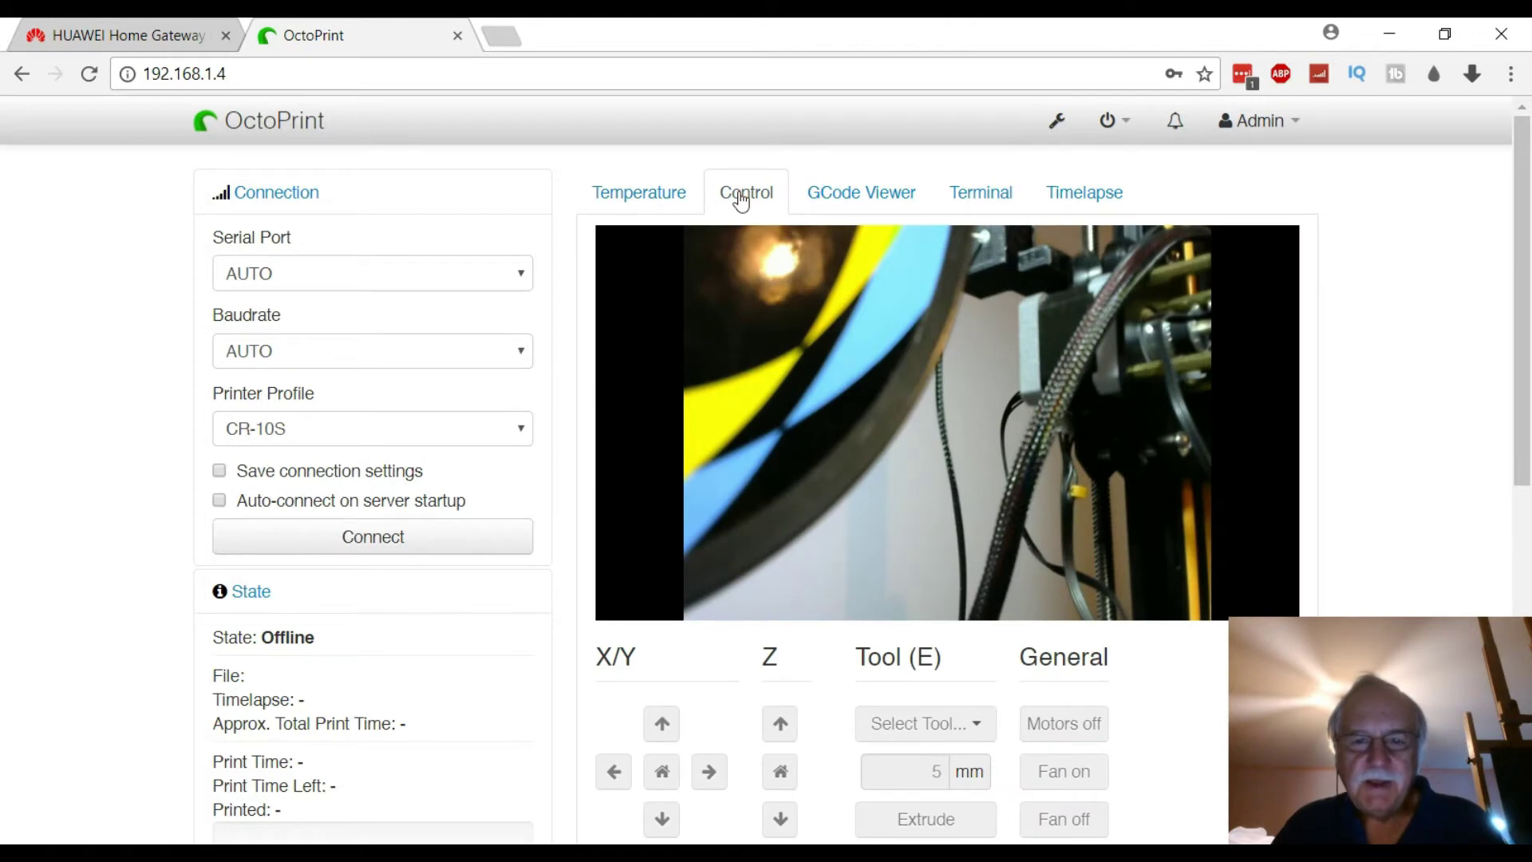
{"action": "left_click", "coordinate": [865, 195]}
{"action": "left_click", "coordinate": [953, 195]}
{"action": "left_click", "coordinate": [1085, 196]}
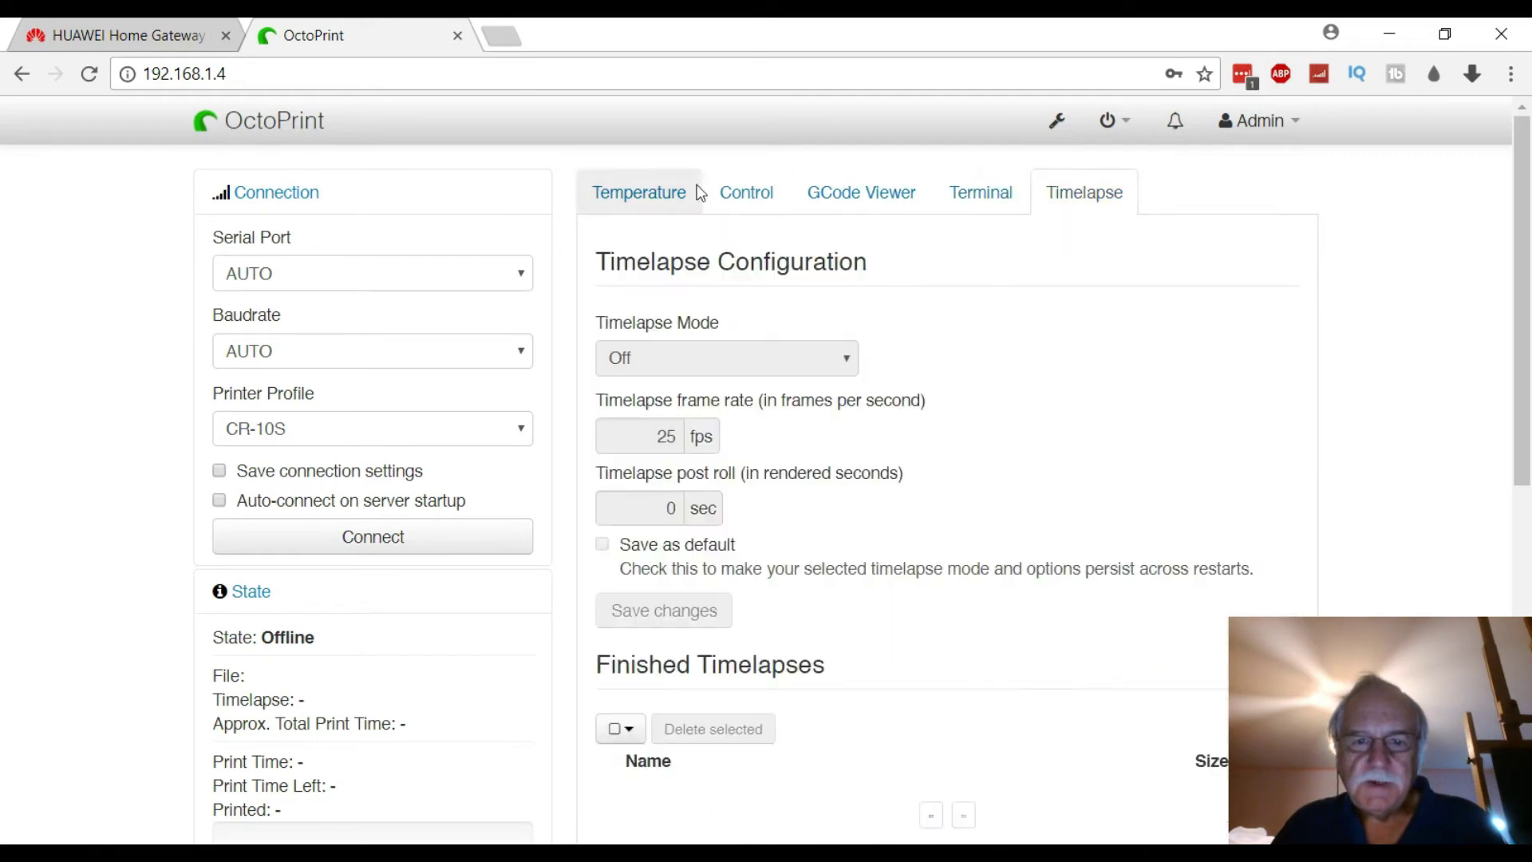
{"action": "left_click", "coordinate": [691, 192]}
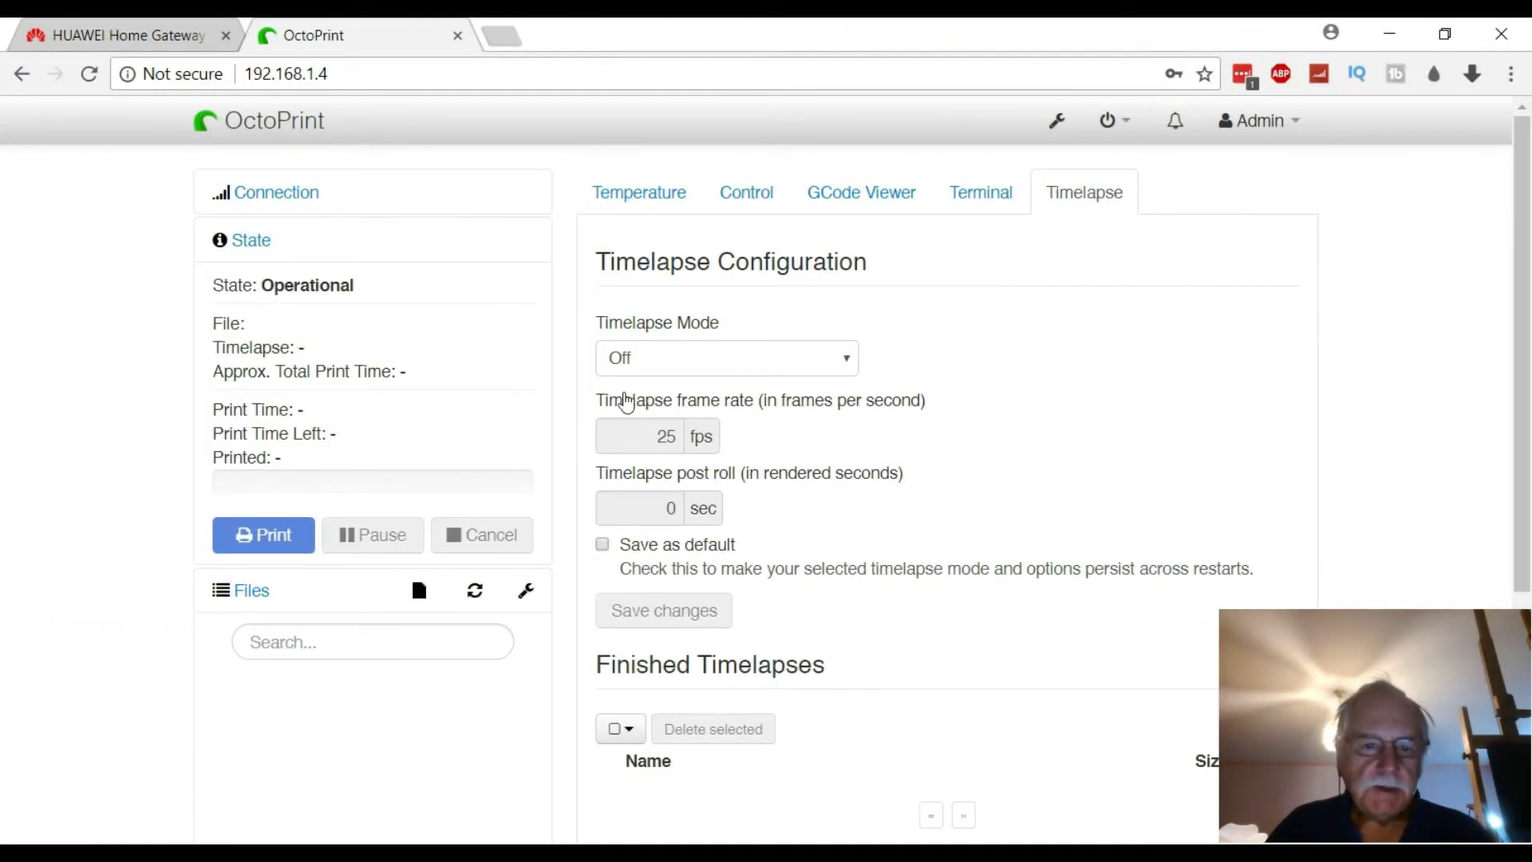
- Set the timelapse to On Z Change at 30 fps and save it as the default
{"action": "left_click", "coordinate": [811, 357]}
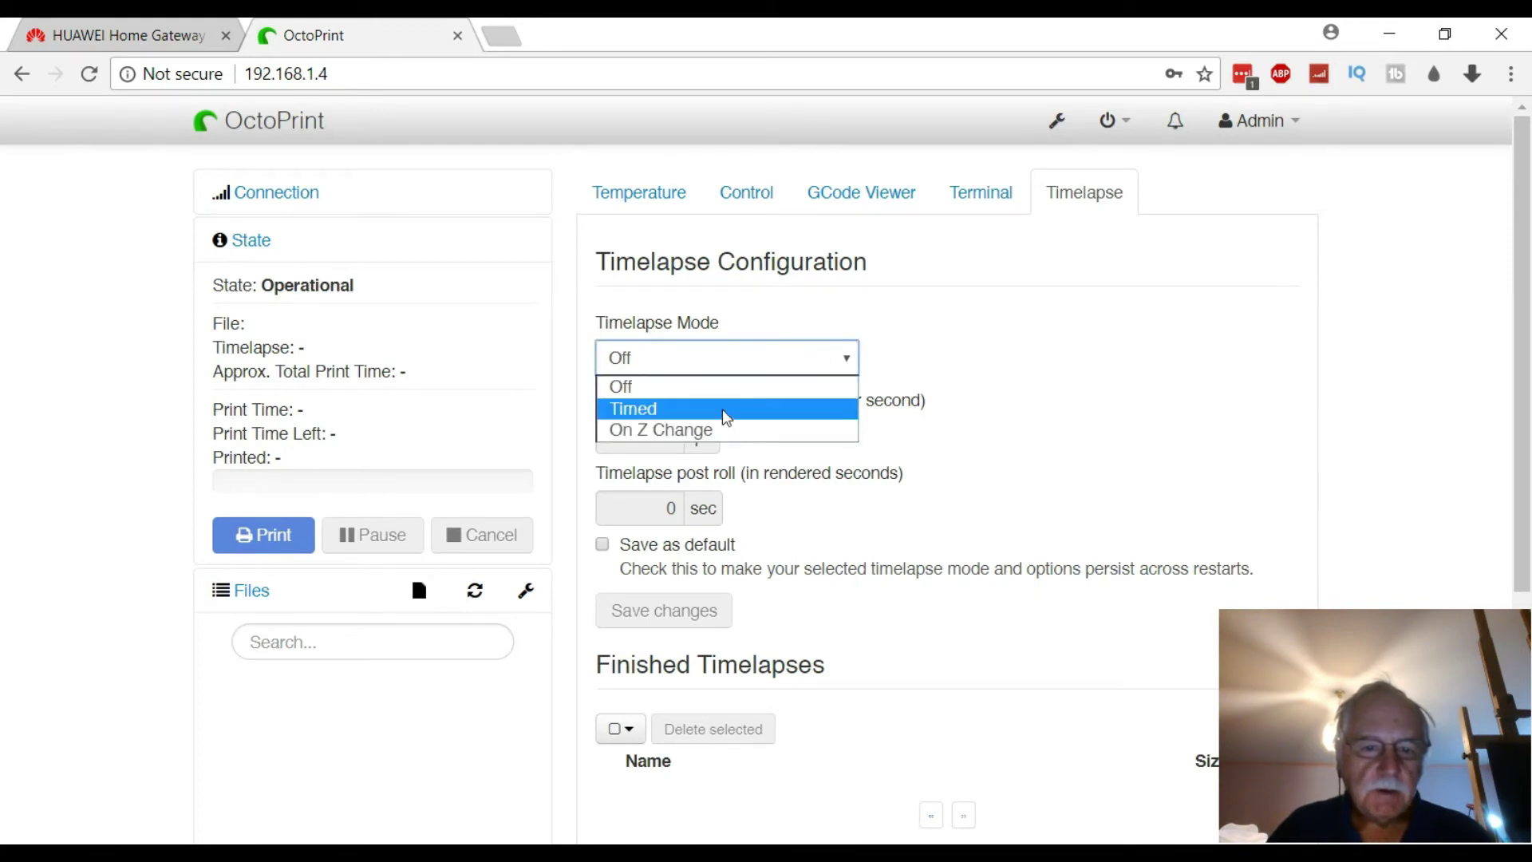
{"action": "left_click", "coordinate": [707, 431]}
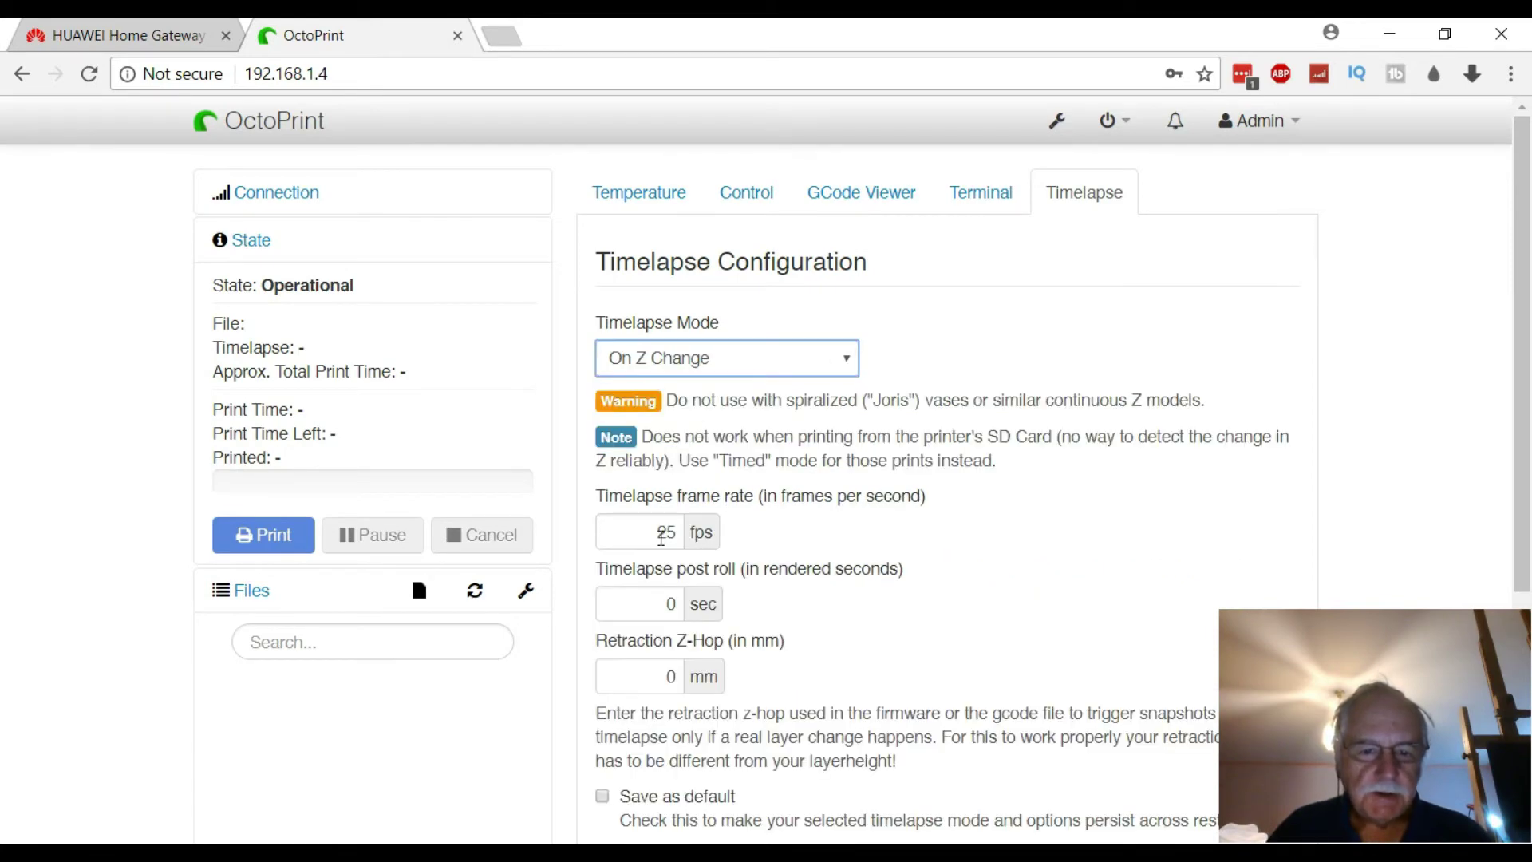
{"action": "scroll", "coordinate": [901, 541], "scroll_direction": "down", "scroll_amount": 2}
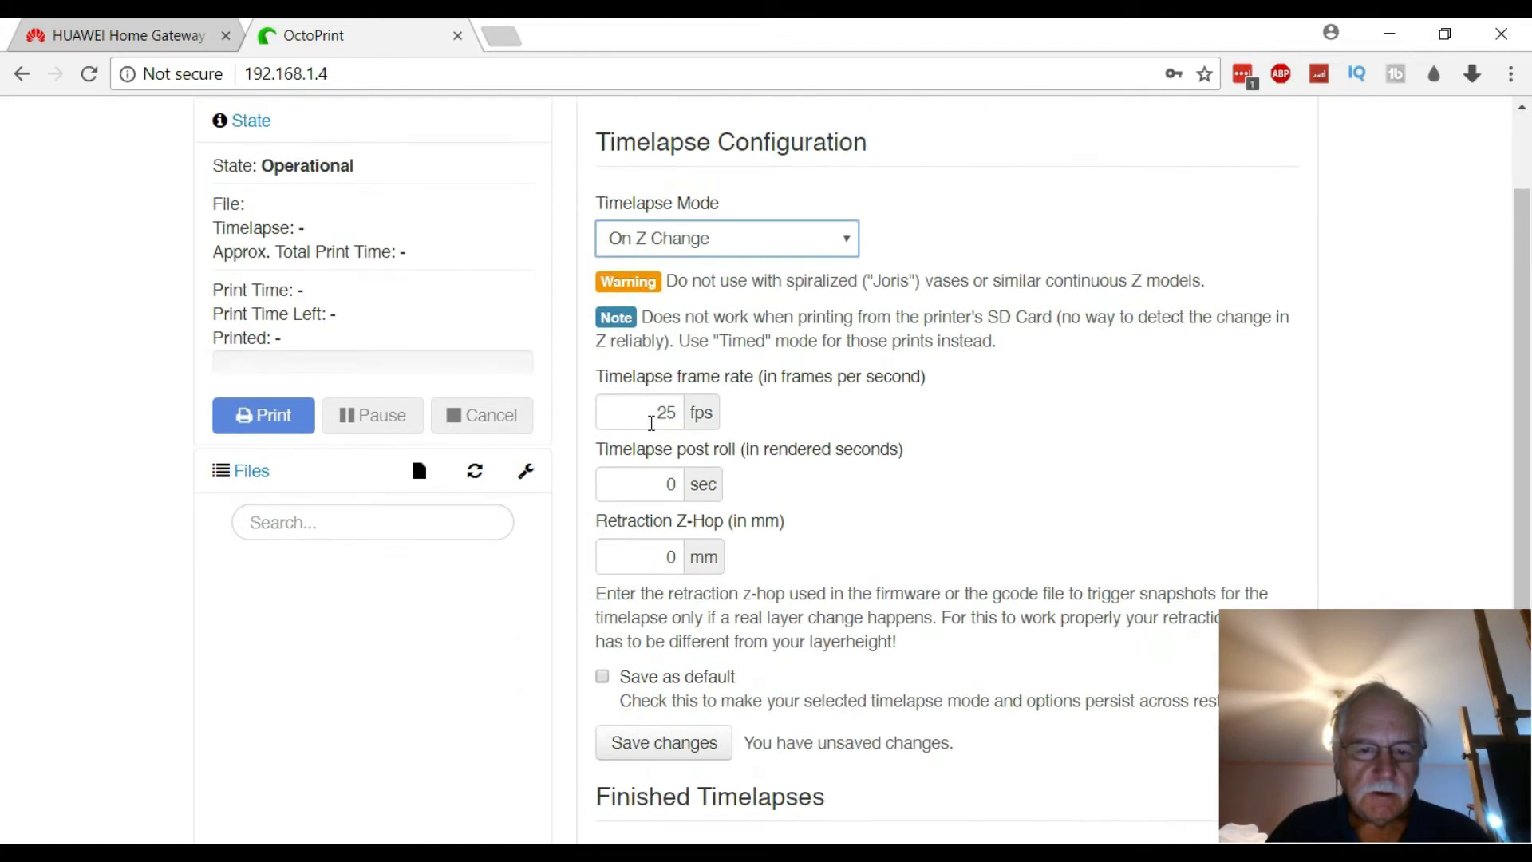
{"action": "double_click", "coordinate": [662, 412]}
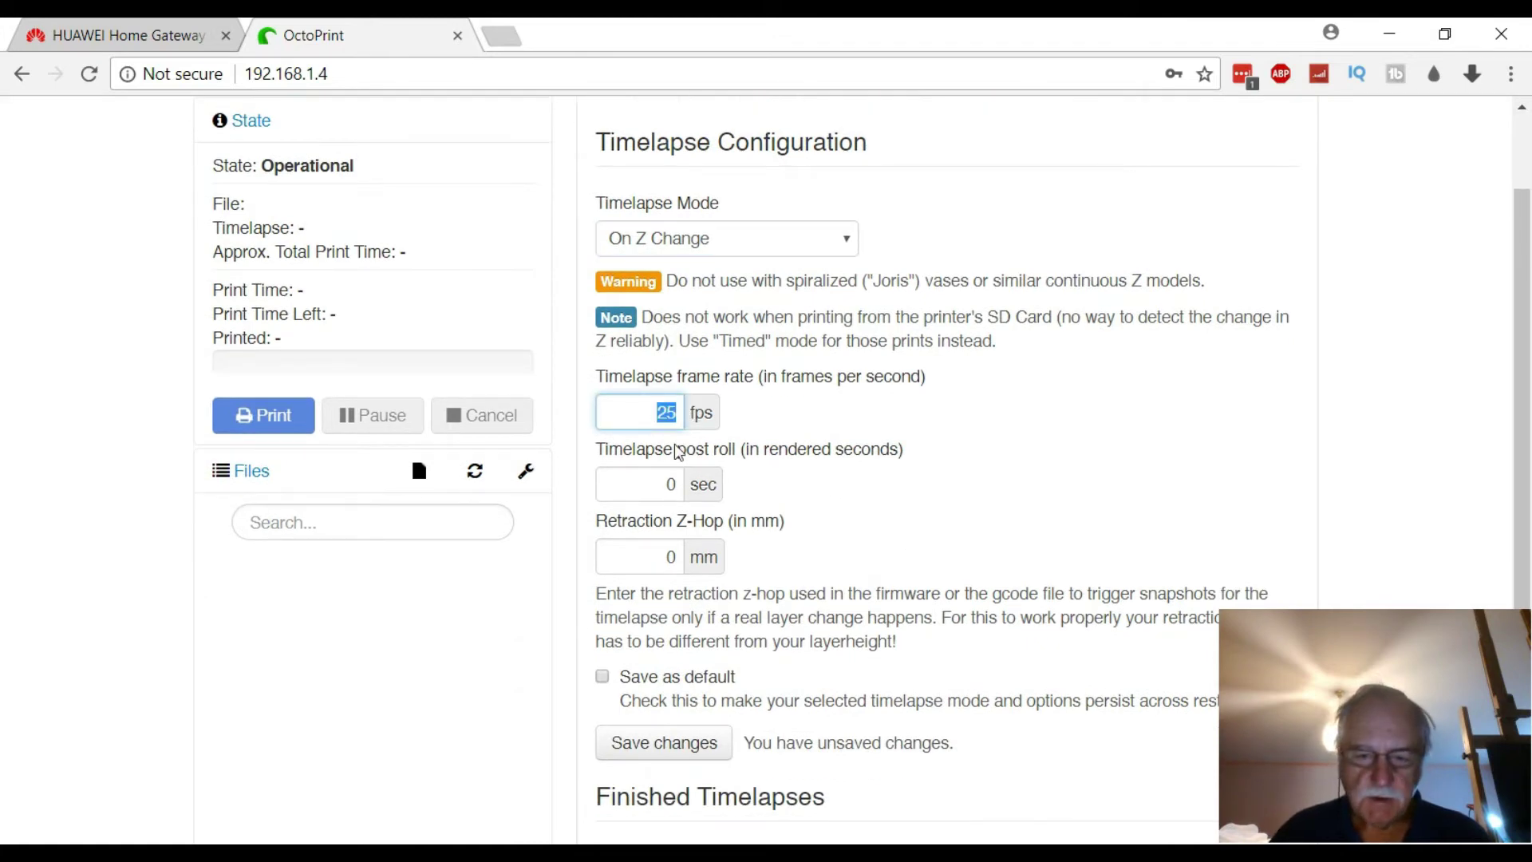
{"action": "type", "text": "30"}
{"action": "scroll", "coordinate": [678, 452], "scroll_direction": "down", "scroll_amount": 3}
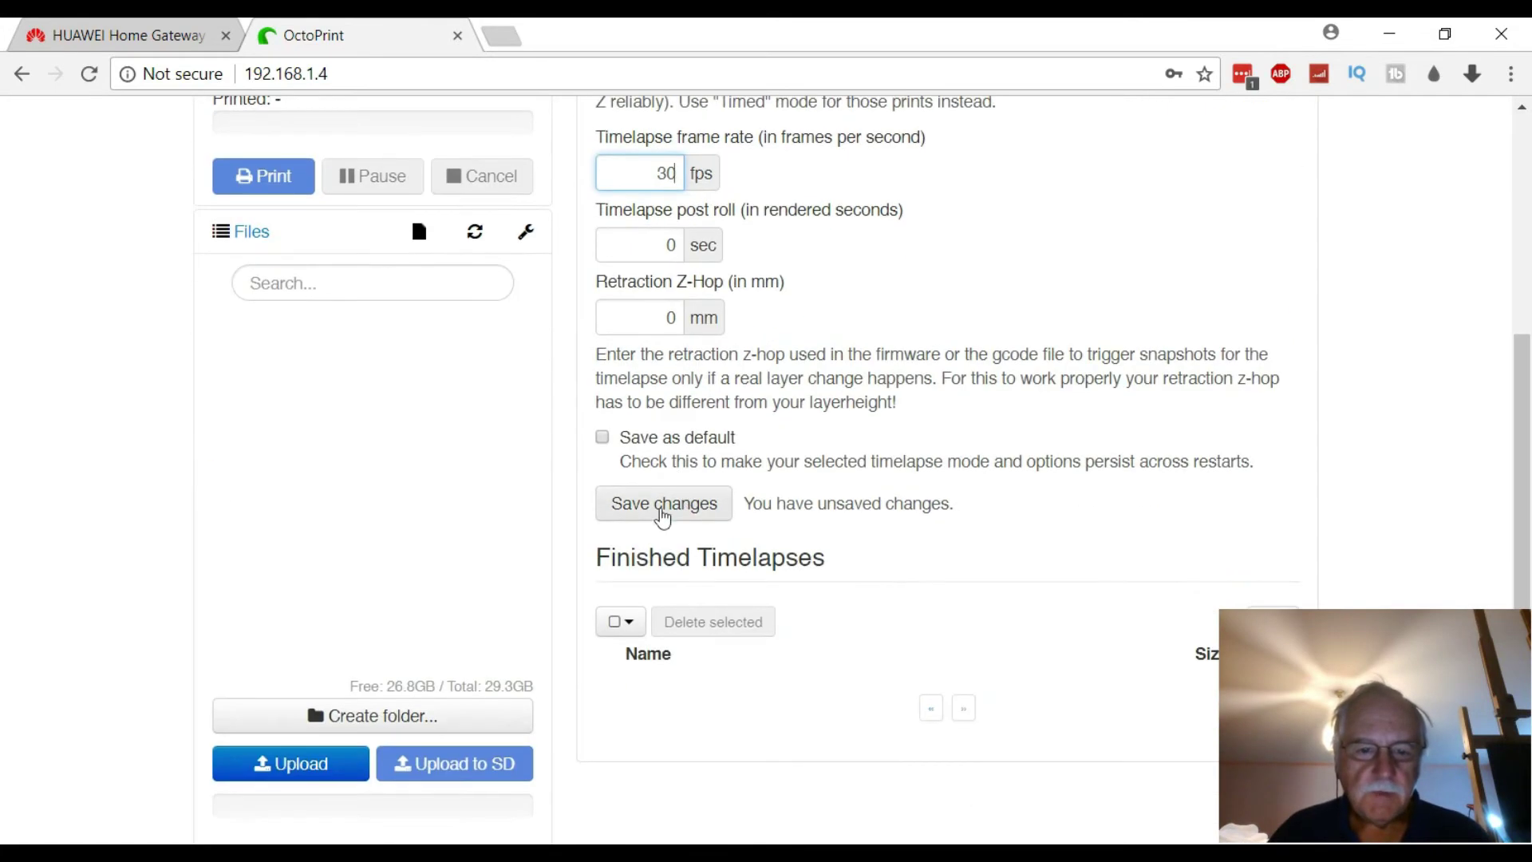
{"action": "left_click", "coordinate": [661, 504]}
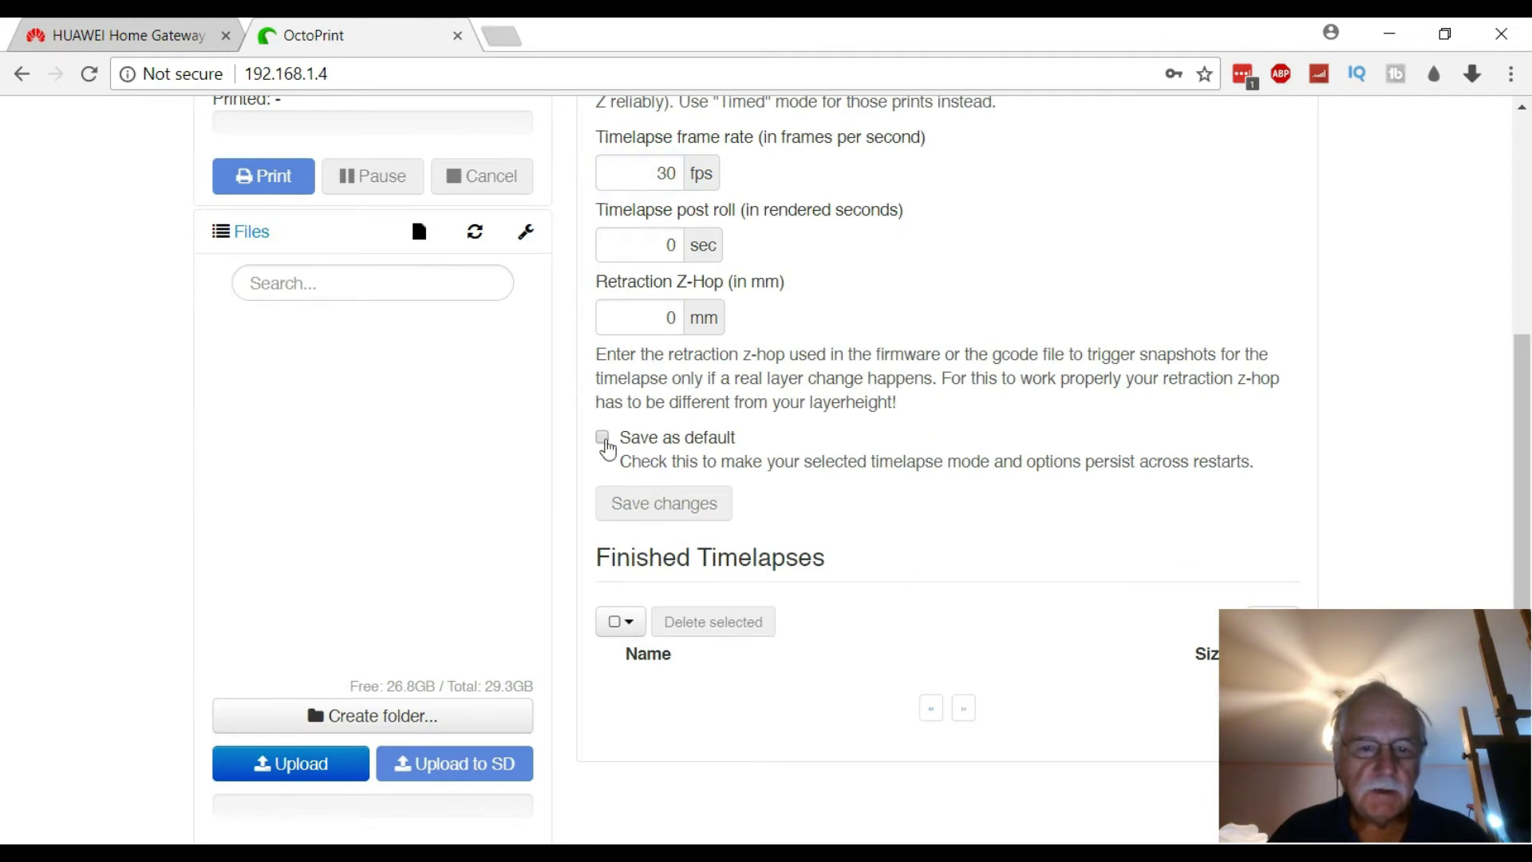
{"action": "left_click", "coordinate": [602, 437]}
{"action": "left_click", "coordinate": [612, 517]}
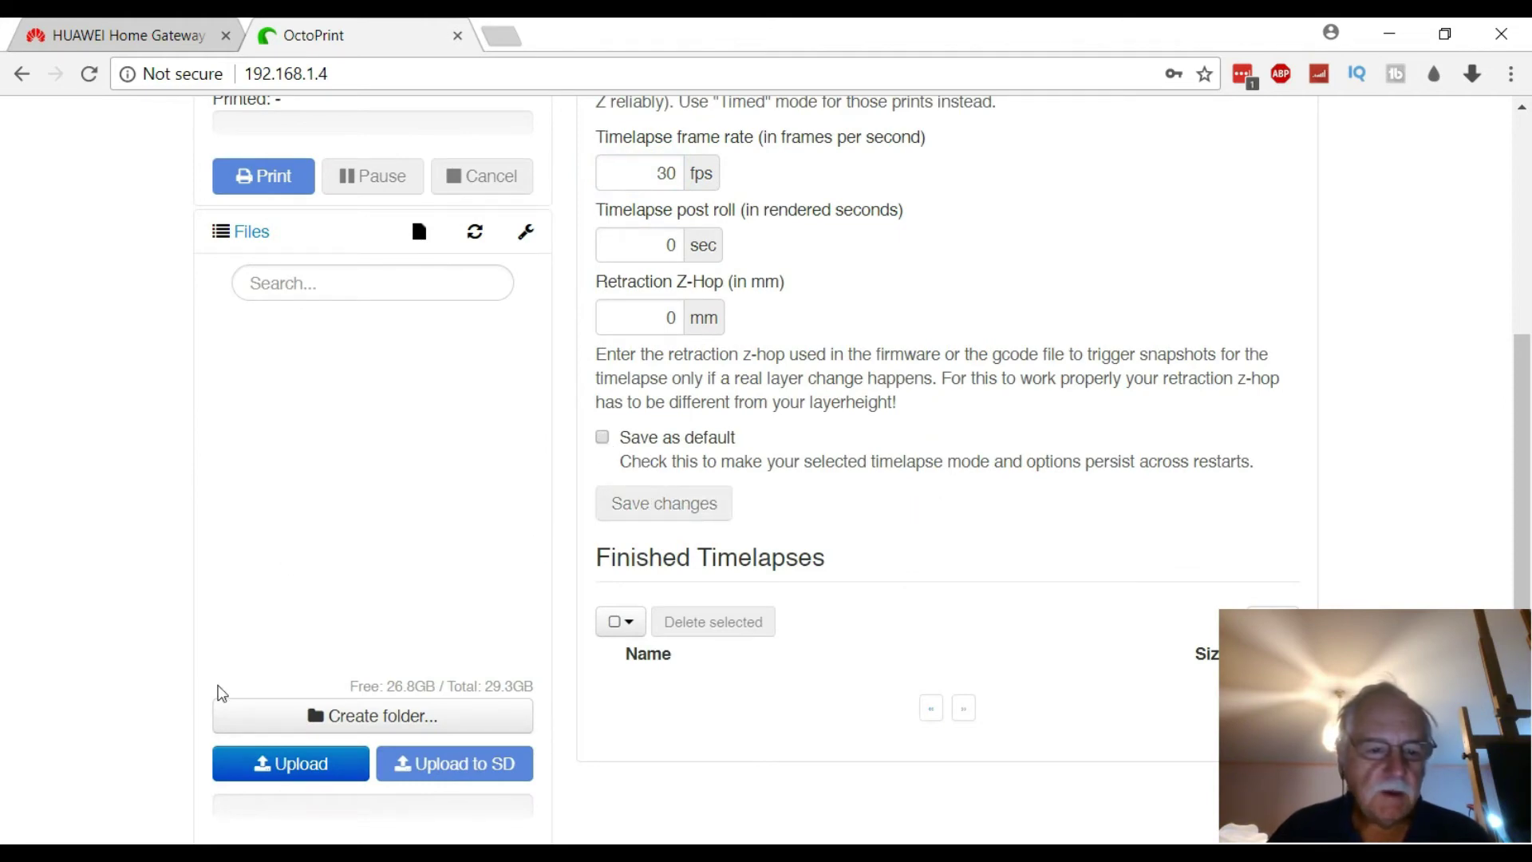
- Upload CCR102_gauge_battery_cover_v2.gcode and start printing it with Load and Print
{"action": "left_click", "coordinate": [257, 768]}
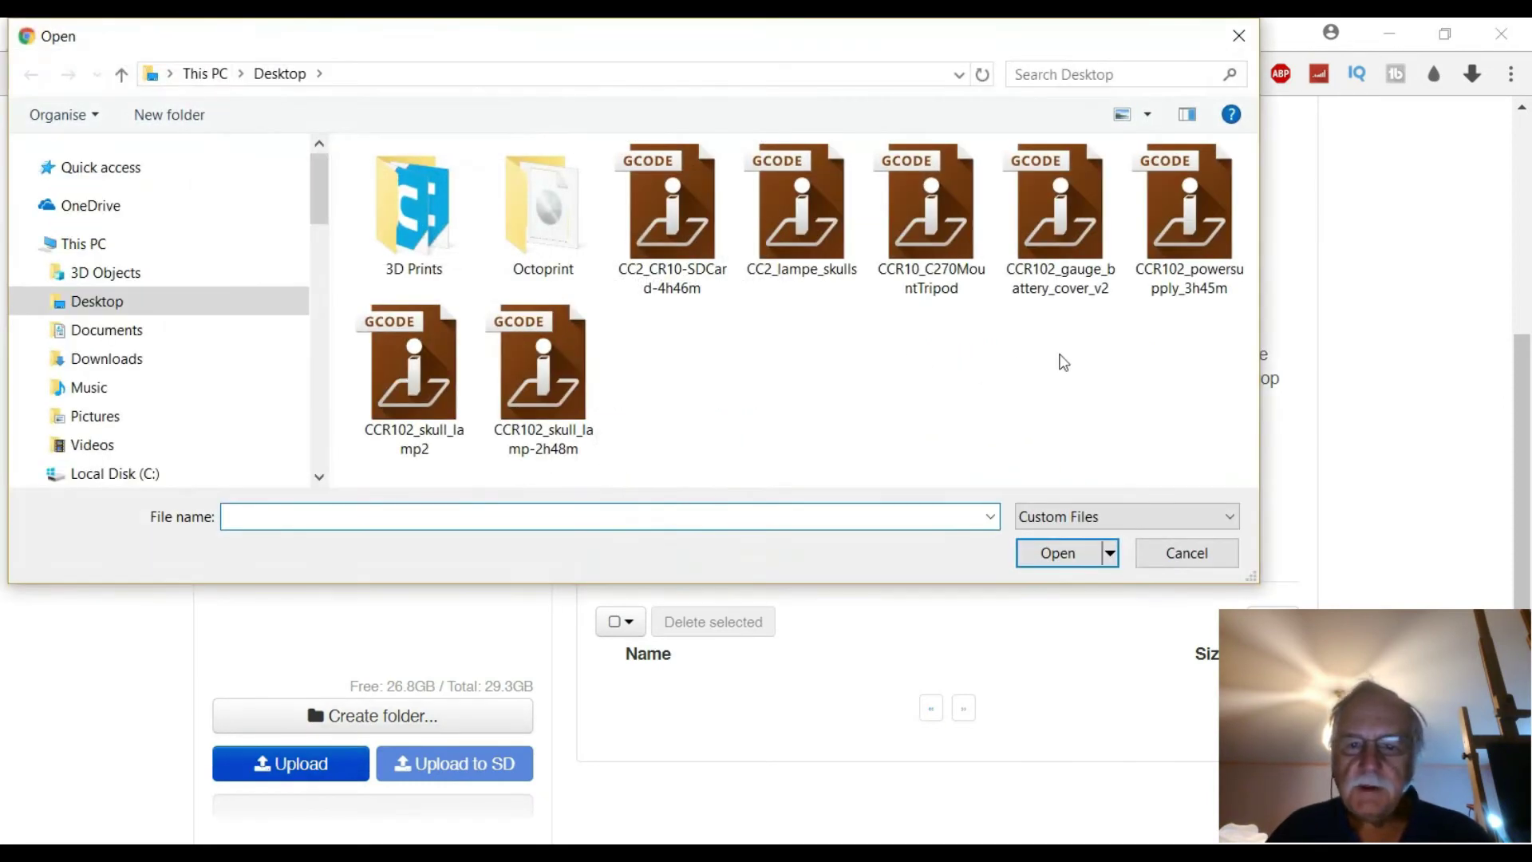
{"action": "left_click", "coordinate": [1066, 232]}
{"action": "left_click", "coordinate": [1041, 556]}
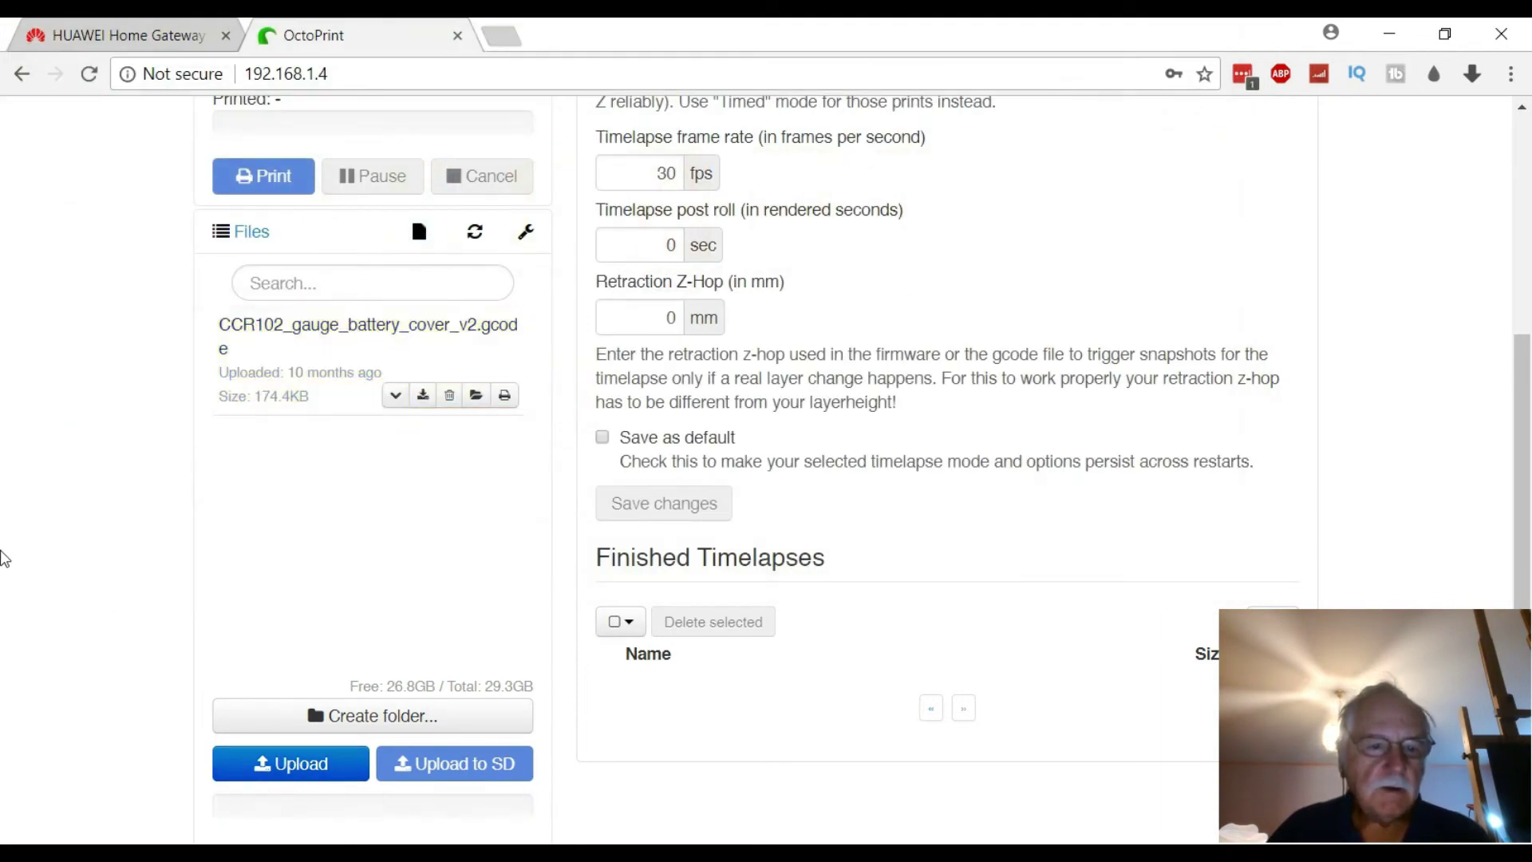
{"action": "scroll", "coordinate": [7, 555], "scroll_direction": "up", "scroll_amount": 3}
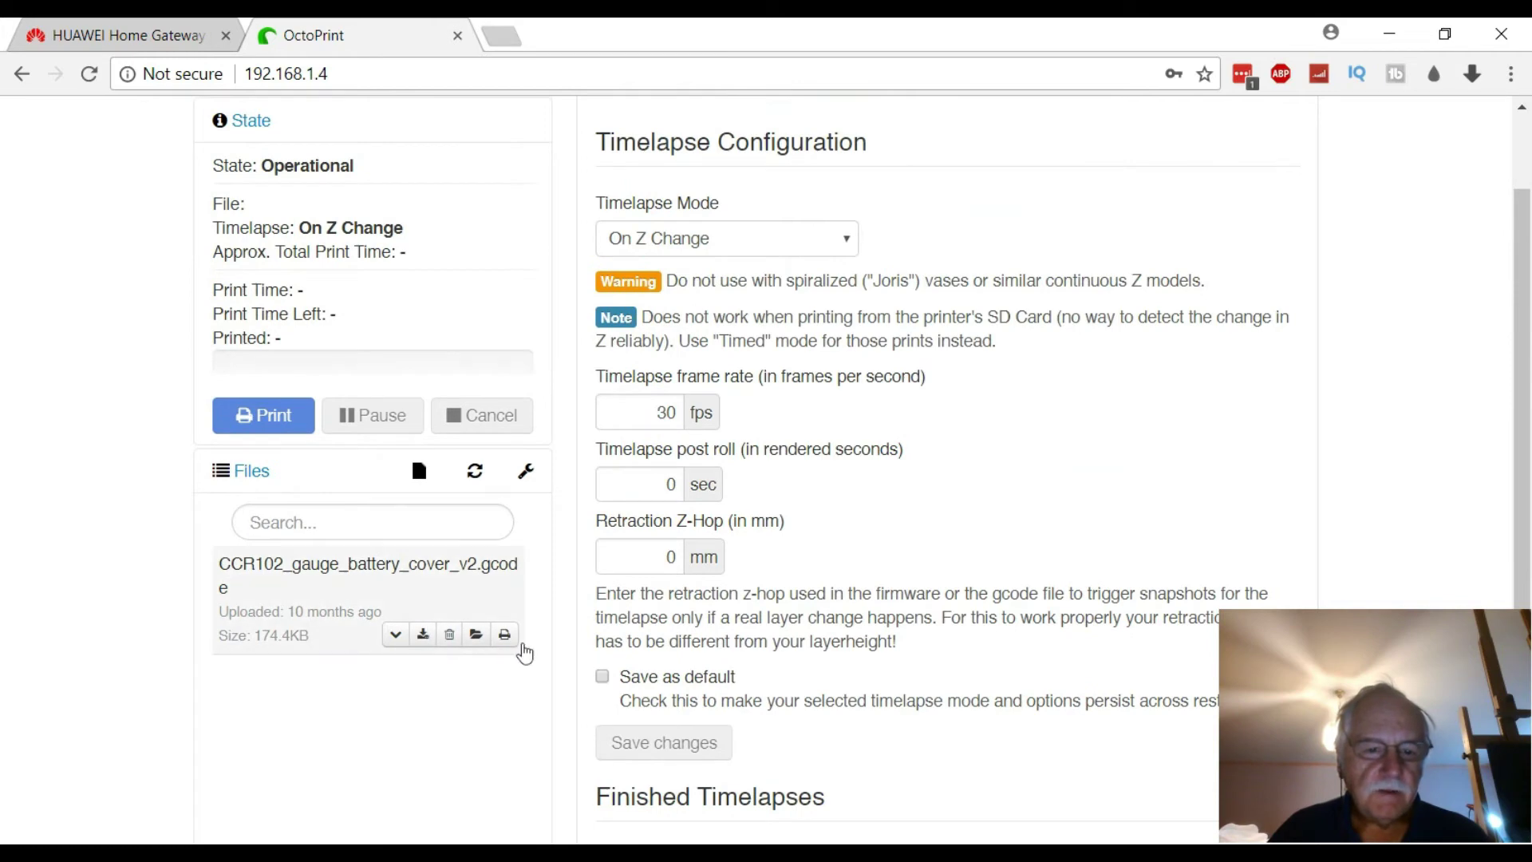
{"action": "left_click", "coordinate": [505, 636]}
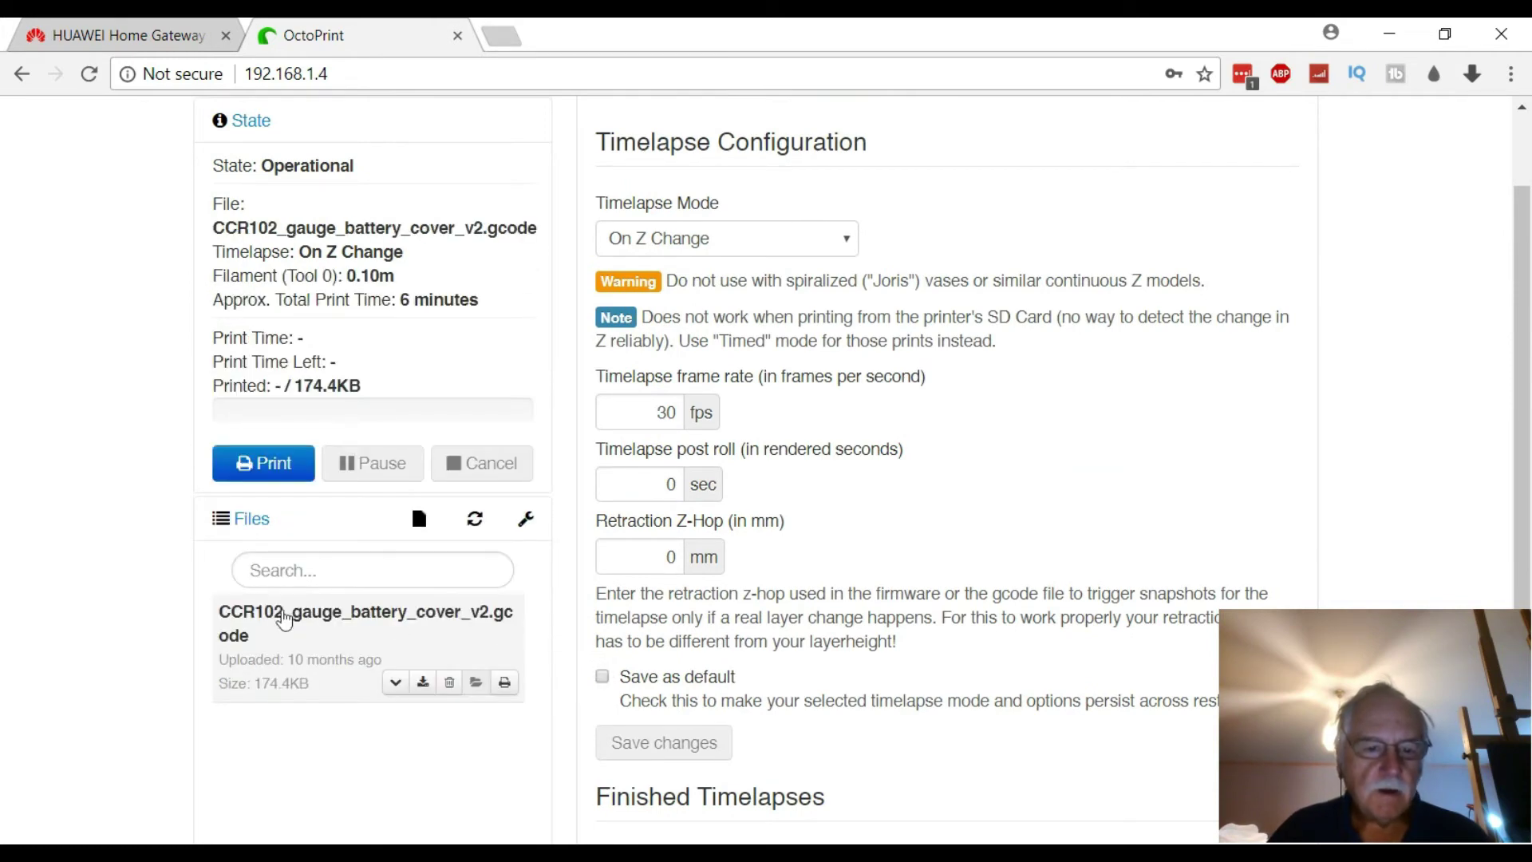
- Watch the temperatures as the bed heats toward its 60°C target
{"action": "scroll", "coordinate": [85, 582], "scroll_direction": "up", "scroll_amount": 2}
{"action": "left_click", "coordinate": [632, 193]}
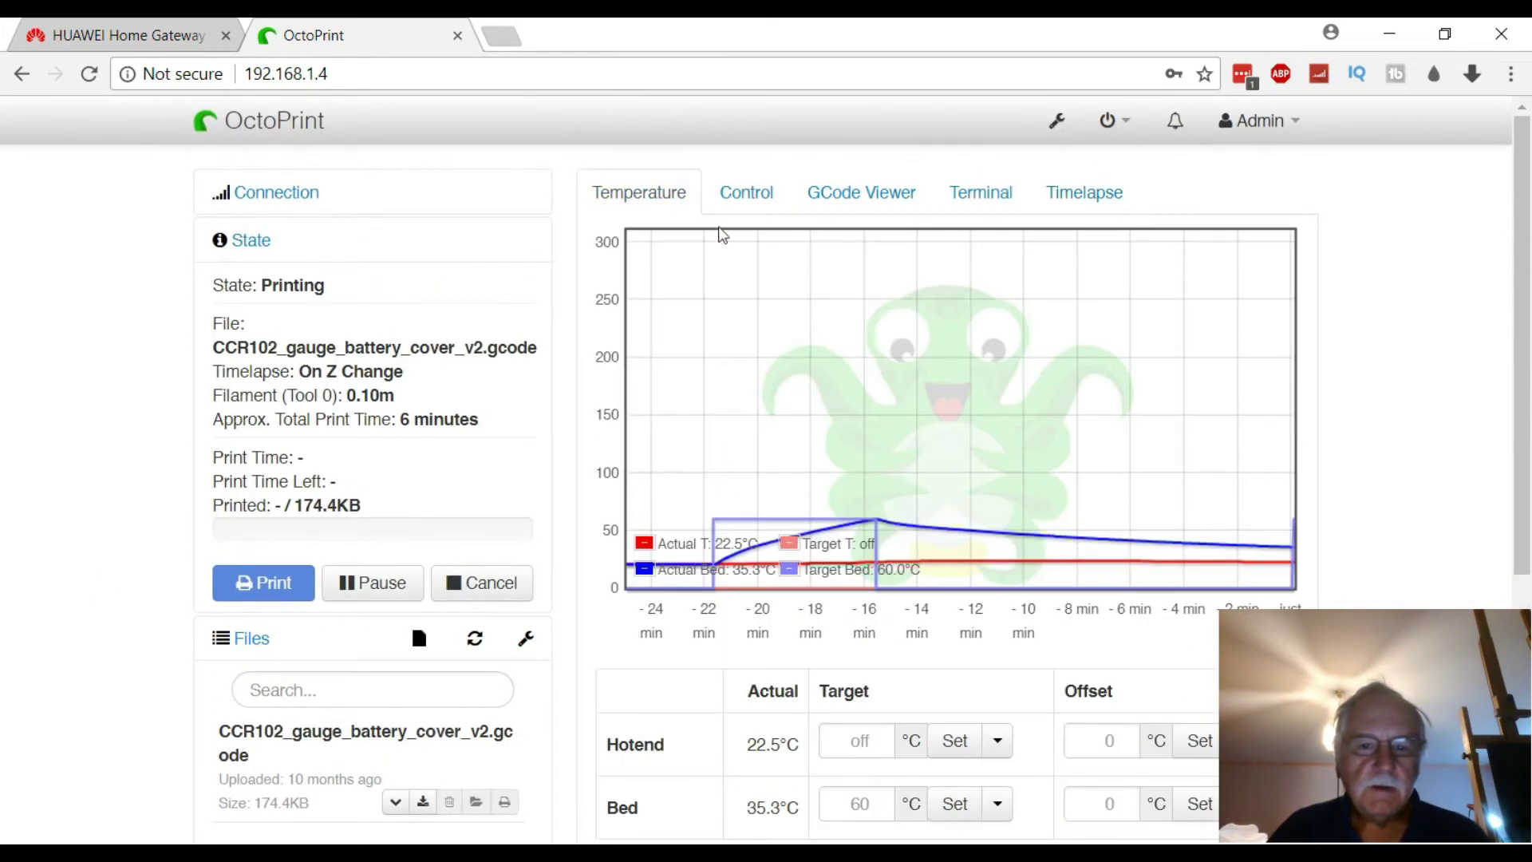
{"action": "scroll", "coordinate": [681, 548], "scroll_direction": "down", "scroll_amount": 2}
{"action": "scroll", "coordinate": [678, 544], "scroll_direction": "down", "scroll_amount": 2}
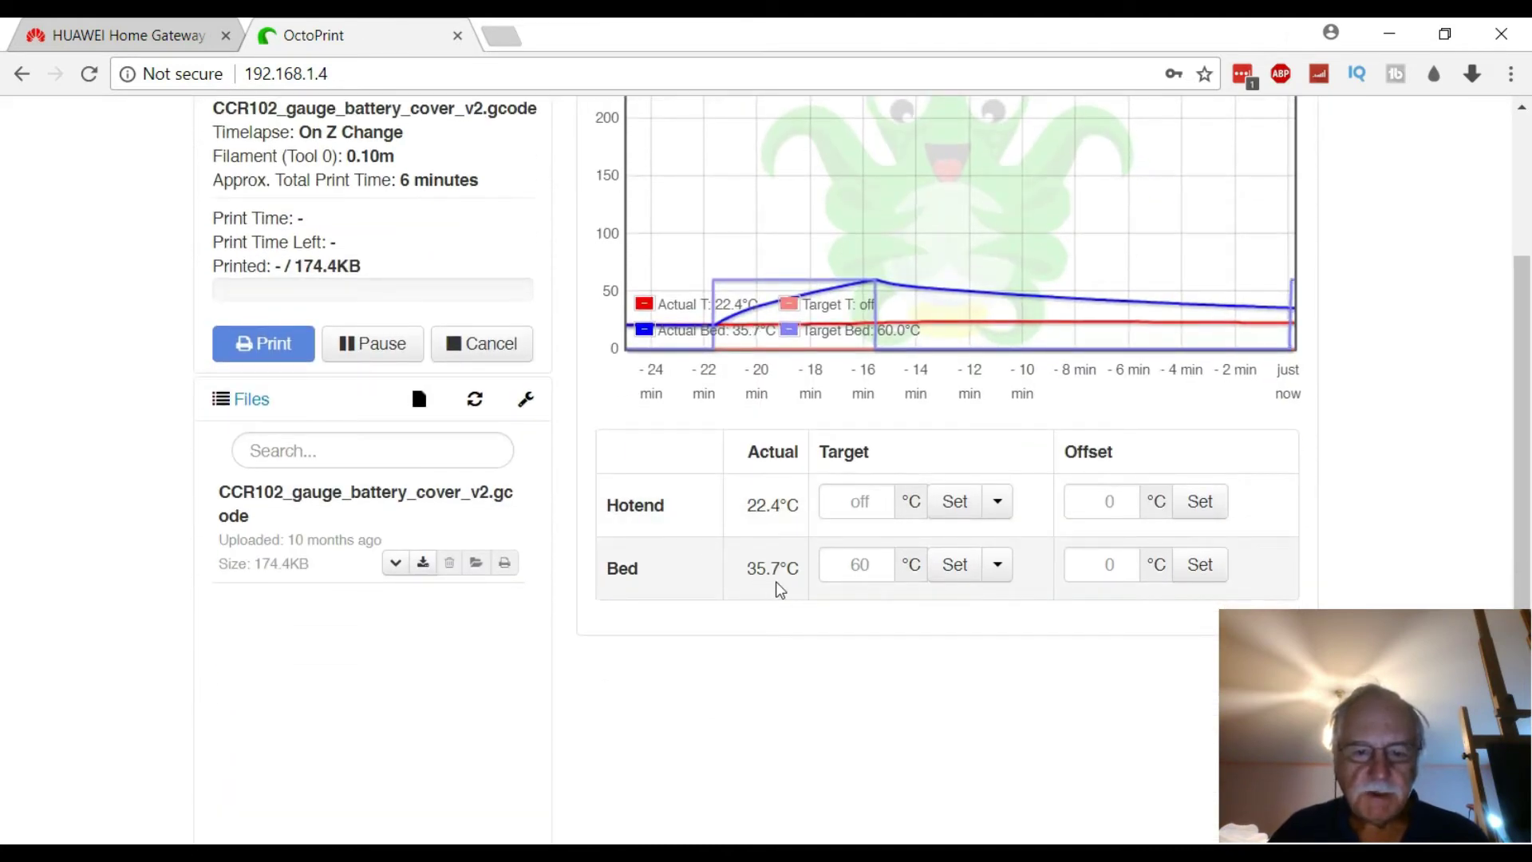
{"action": "scroll", "coordinate": [780, 590], "scroll_direction": "up", "scroll_amount": 2}
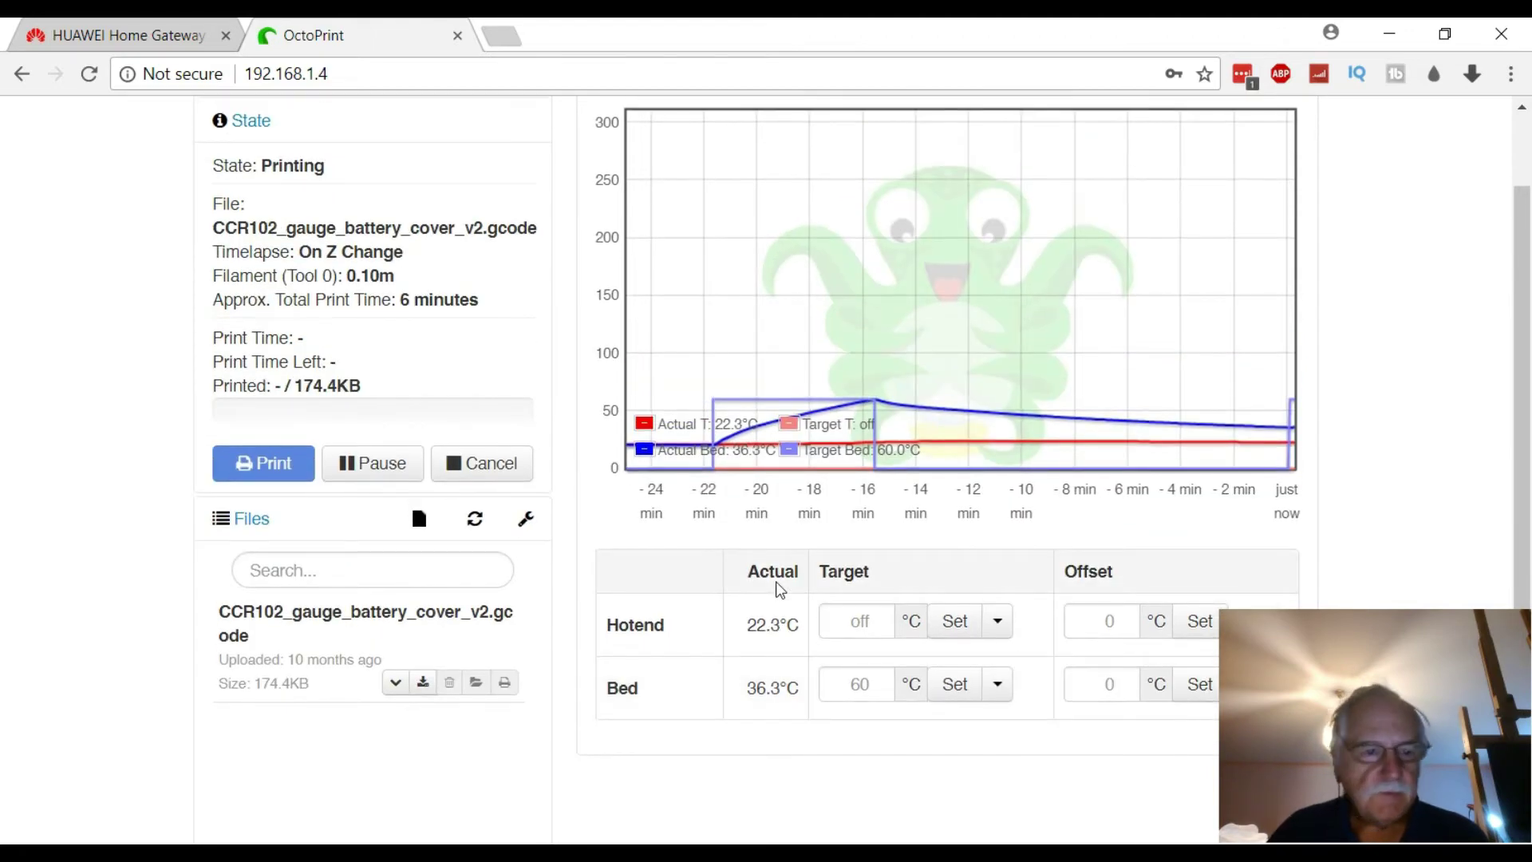
{"action": "scroll", "coordinate": [766, 582], "scroll_direction": "up", "scroll_amount": 2}
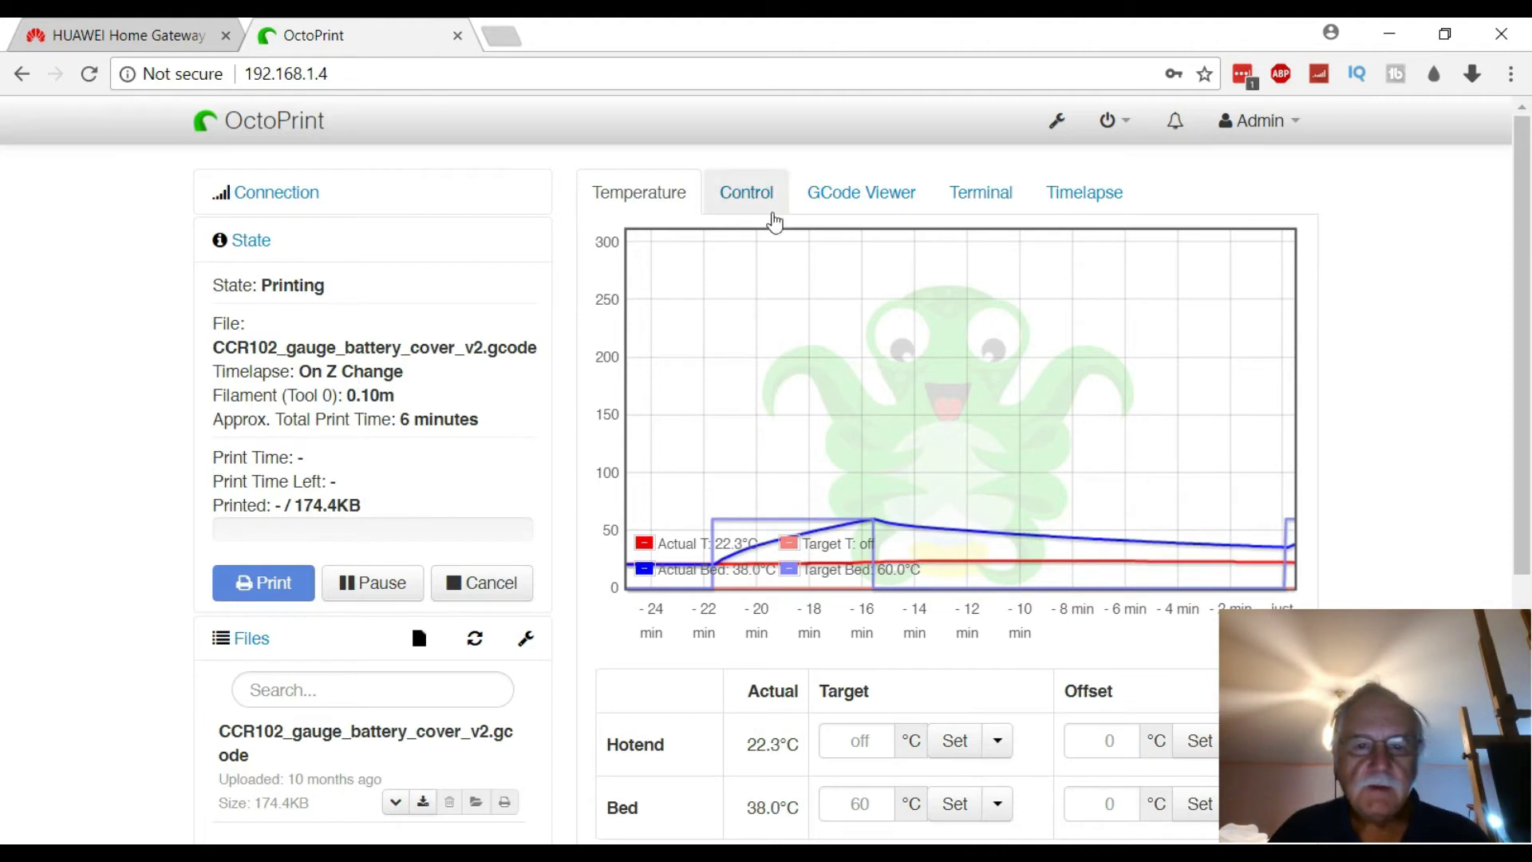
{"action": "left_click", "coordinate": [756, 199]}
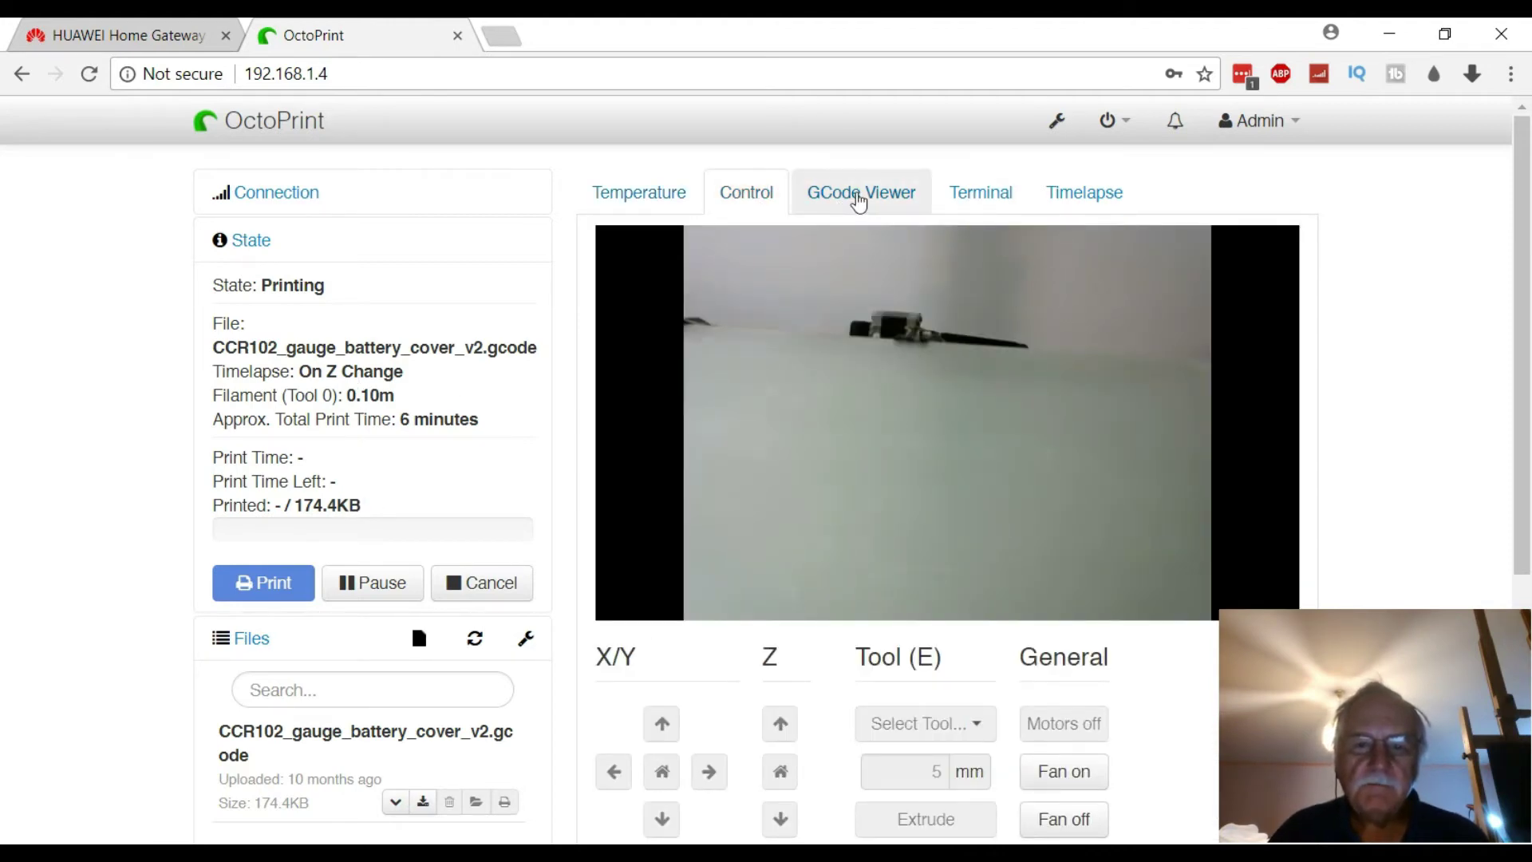
{"action": "left_click", "coordinate": [859, 201]}
{"action": "left_click", "coordinate": [960, 199]}
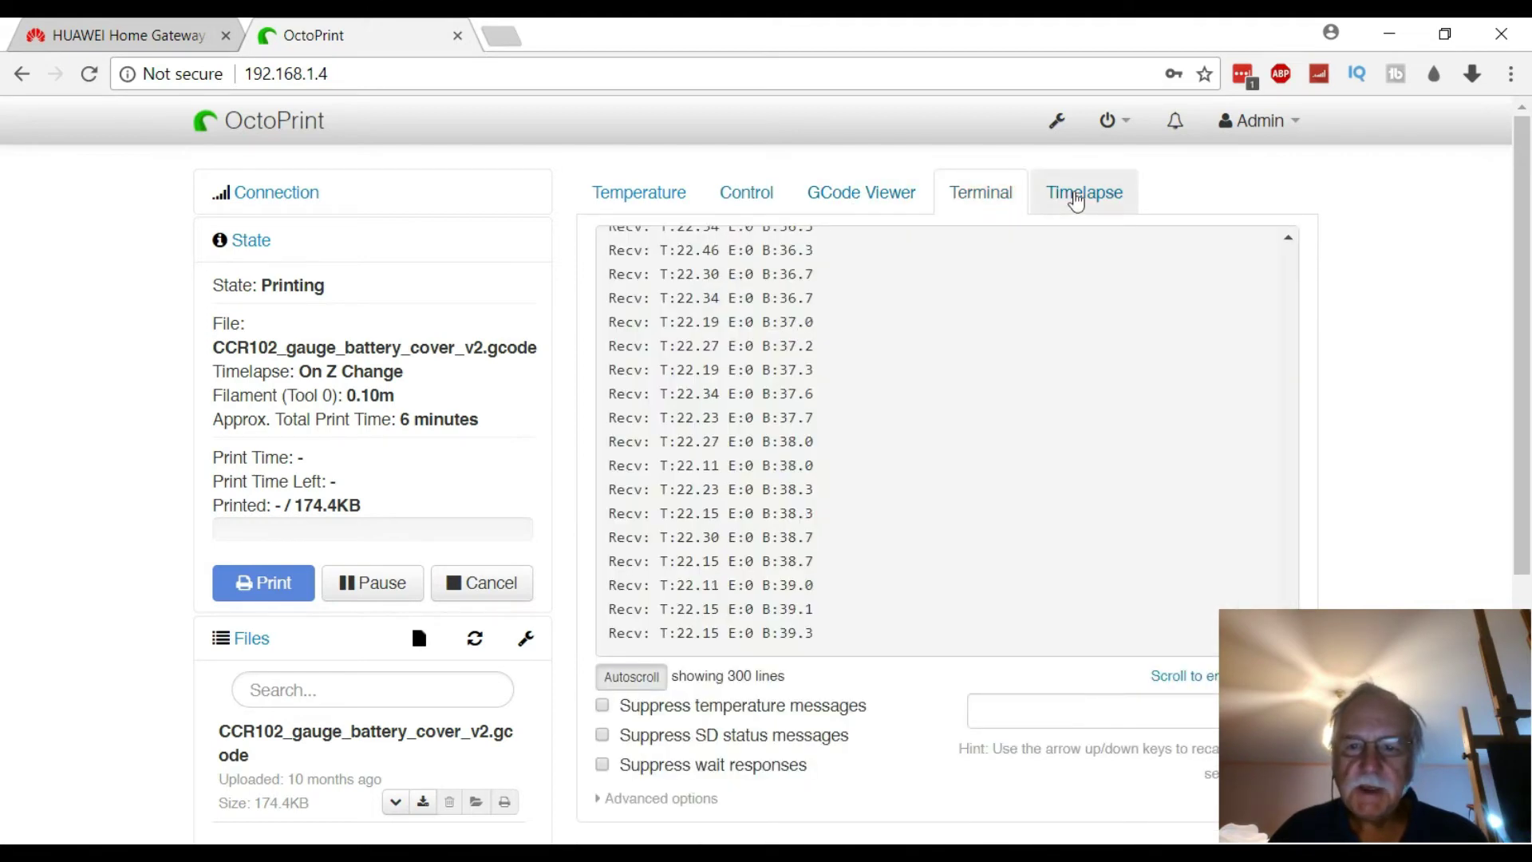
{"action": "left_click", "coordinate": [1069, 195]}
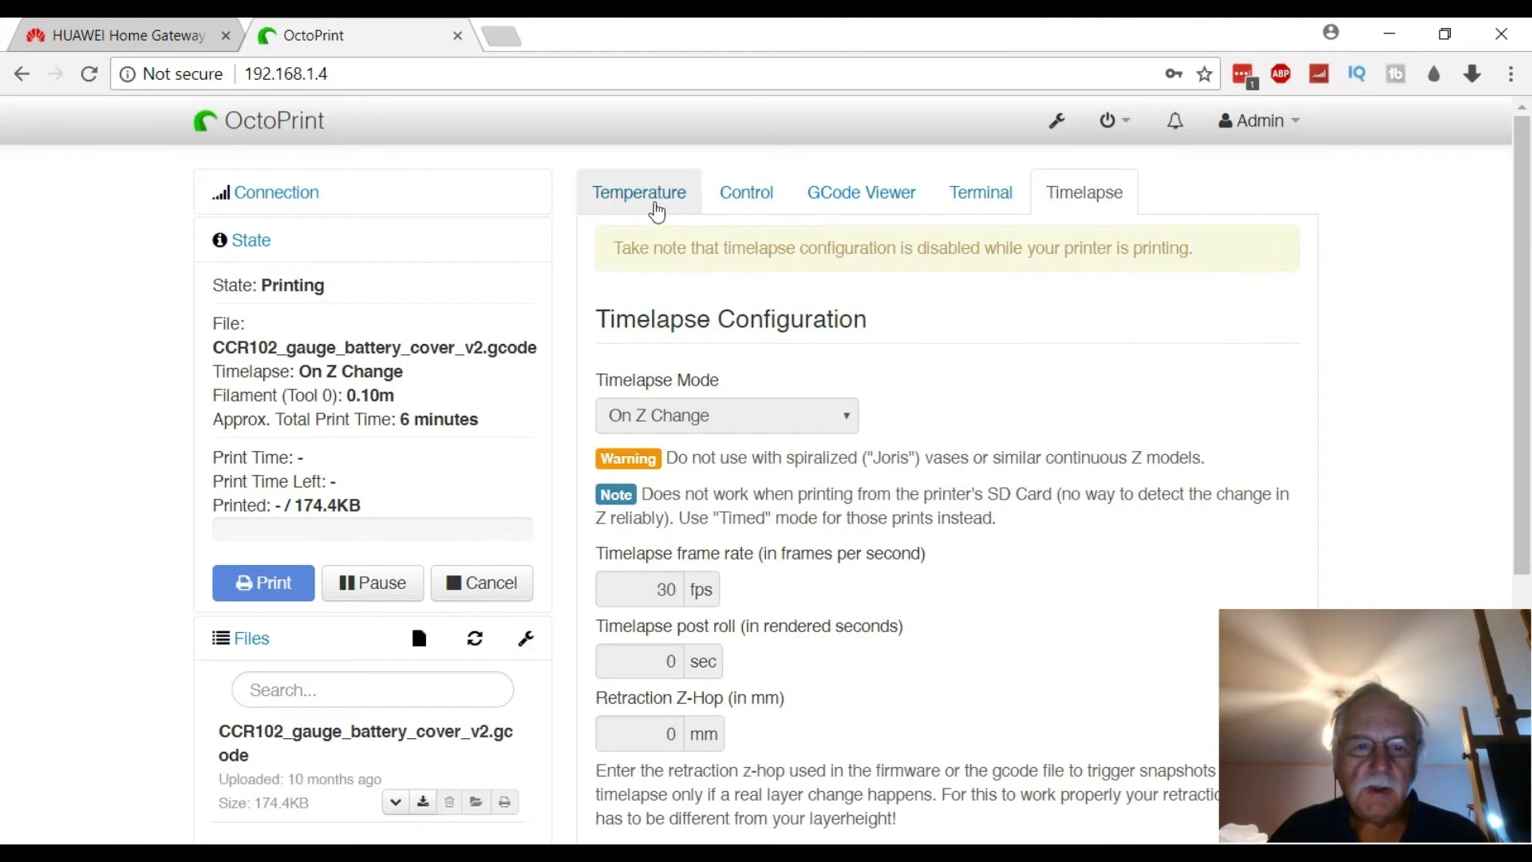
{"action": "left_click", "coordinate": [655, 209]}
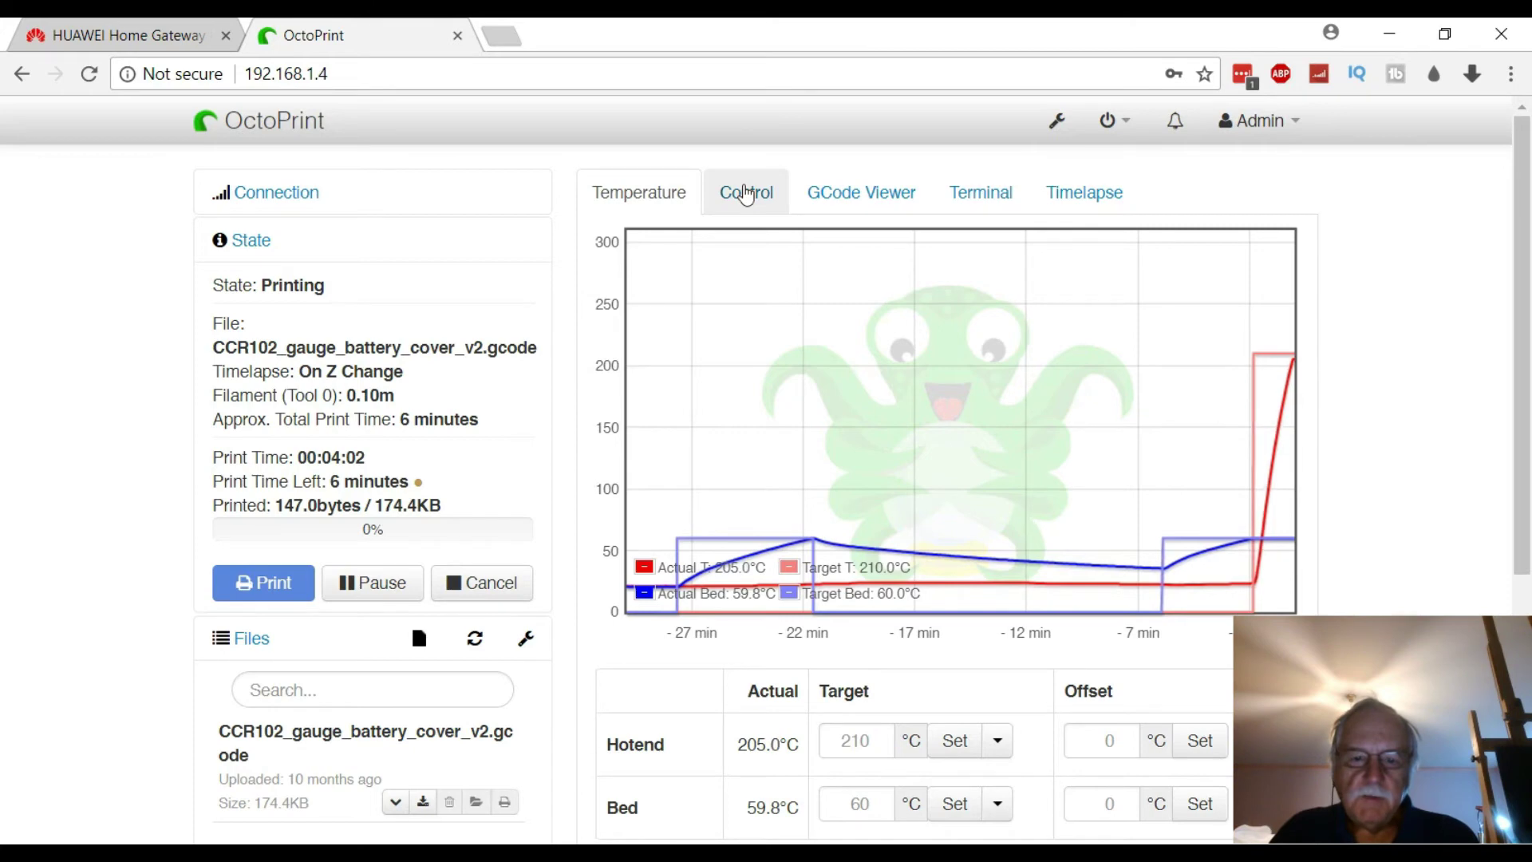
- Watch the print on the Control tab's webcam view until it reaches 100%
{"action": "left_click", "coordinate": [746, 194]}
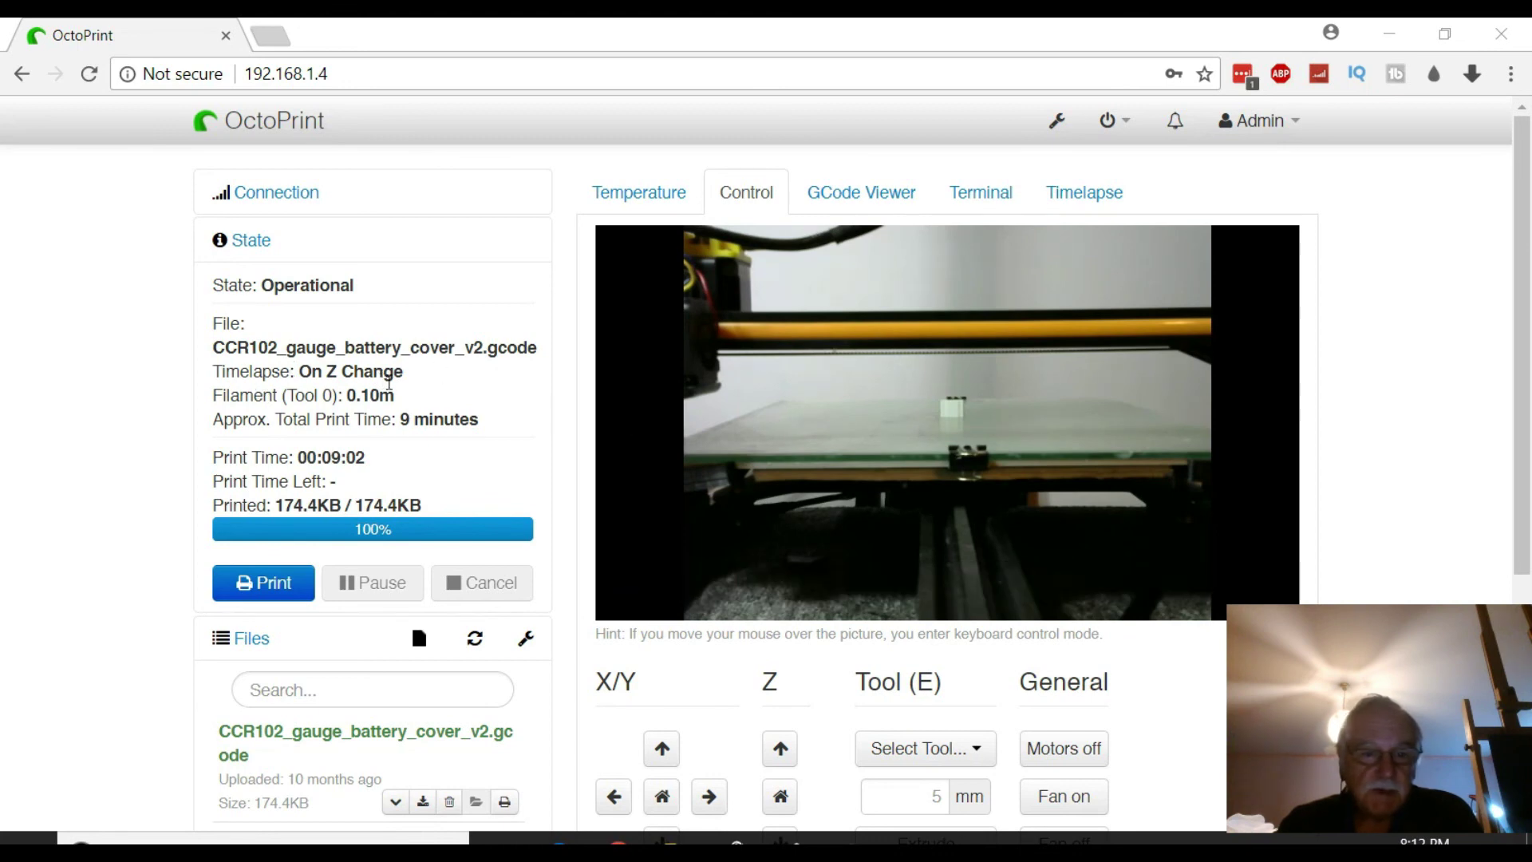
- Download CCR102_gauge_battery_cover_v2_20170621113403.mpg from the Timelapse tab's Finished Timelapses list
{"action": "left_click", "coordinate": [1101, 193]}
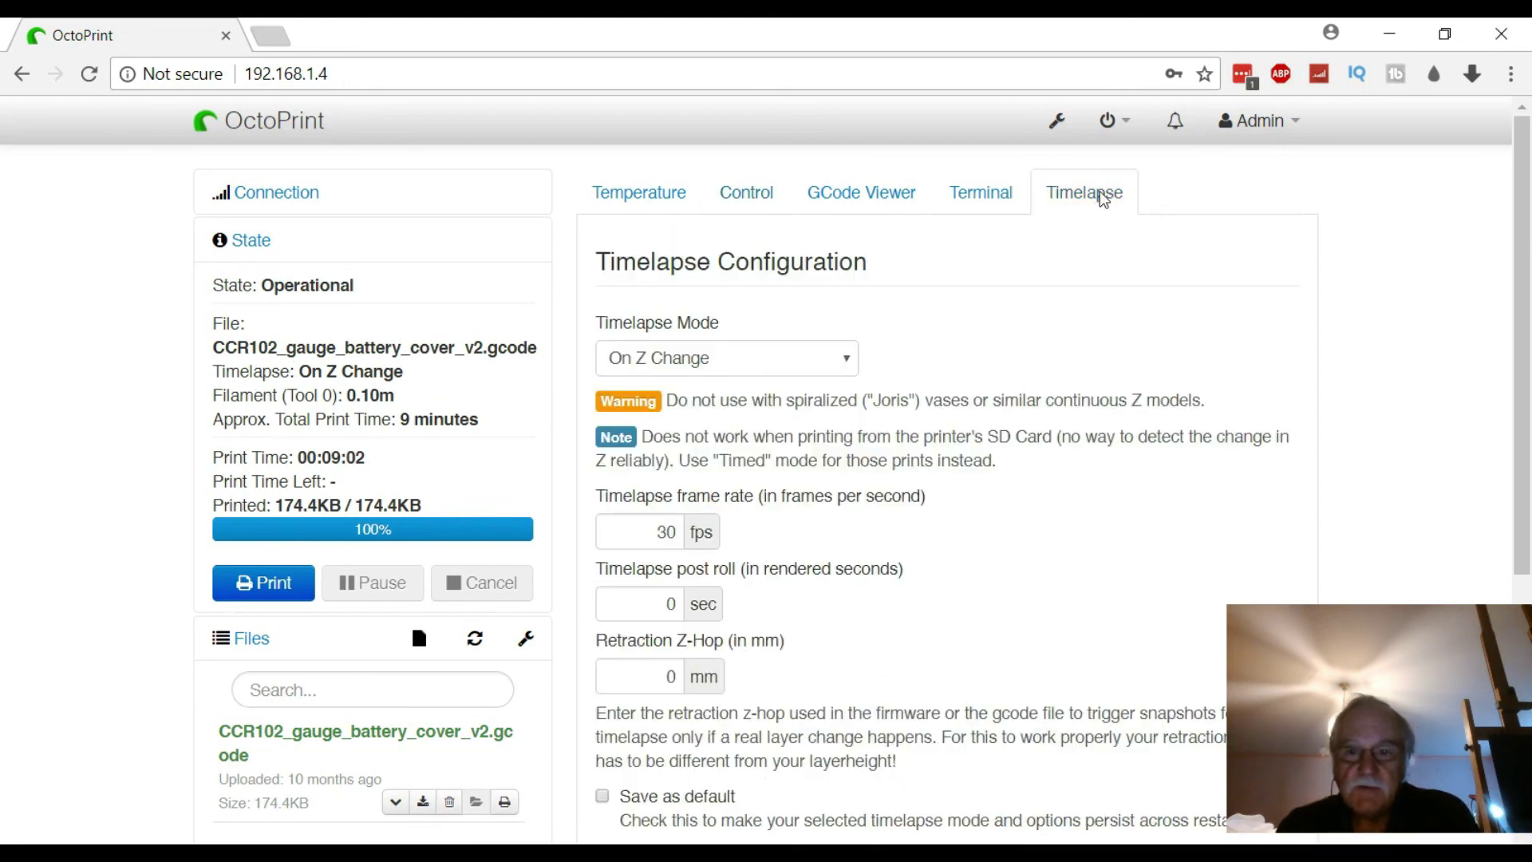
{"action": "scroll", "coordinate": [1392, 327], "scroll_direction": "down", "scroll_amount": 5}
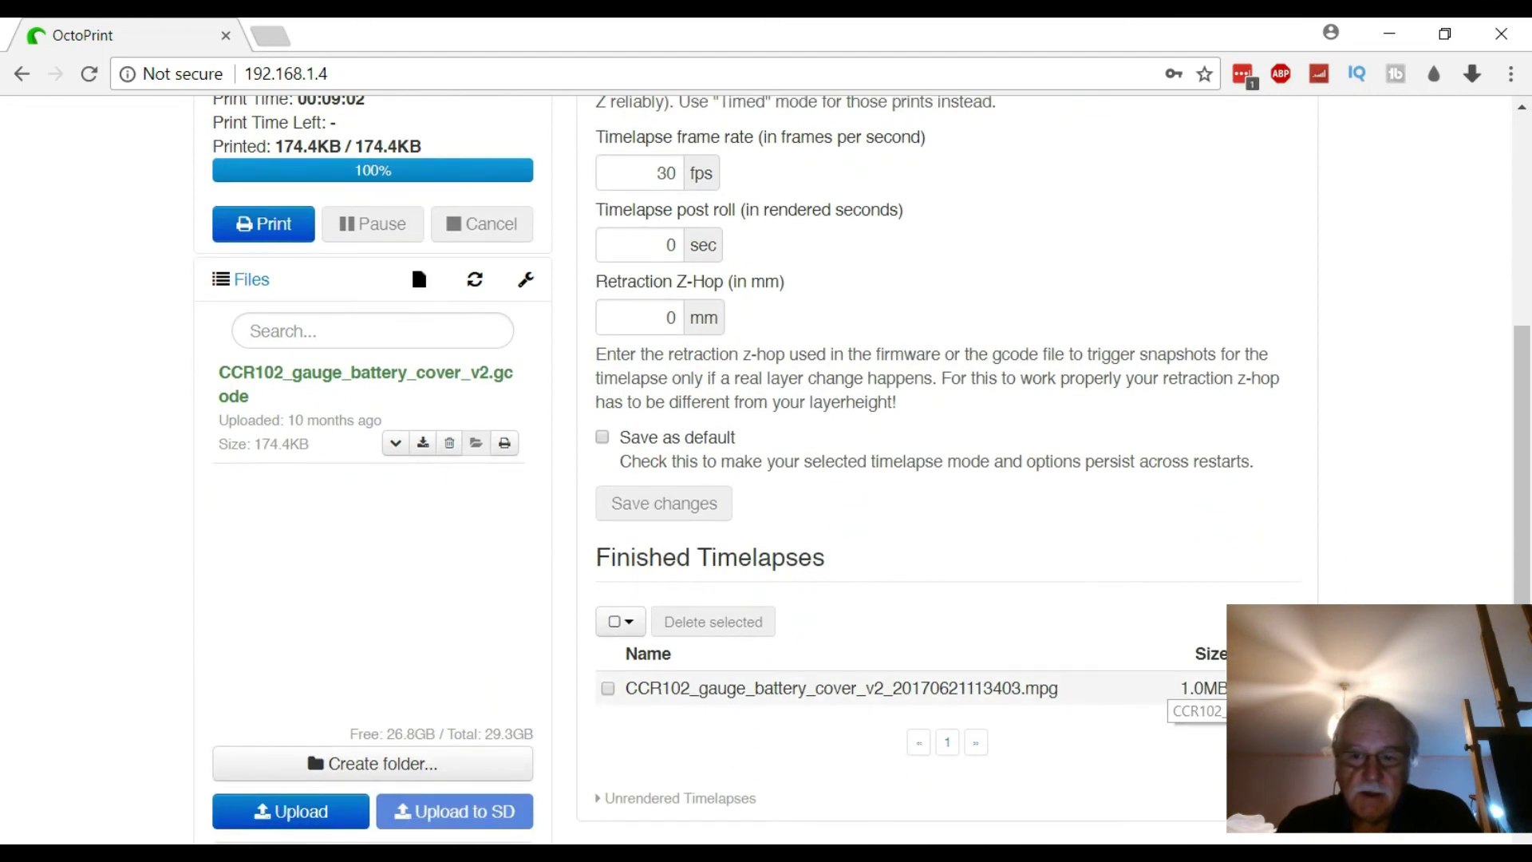
{"action": "left_click", "coordinate": [1196, 710]}
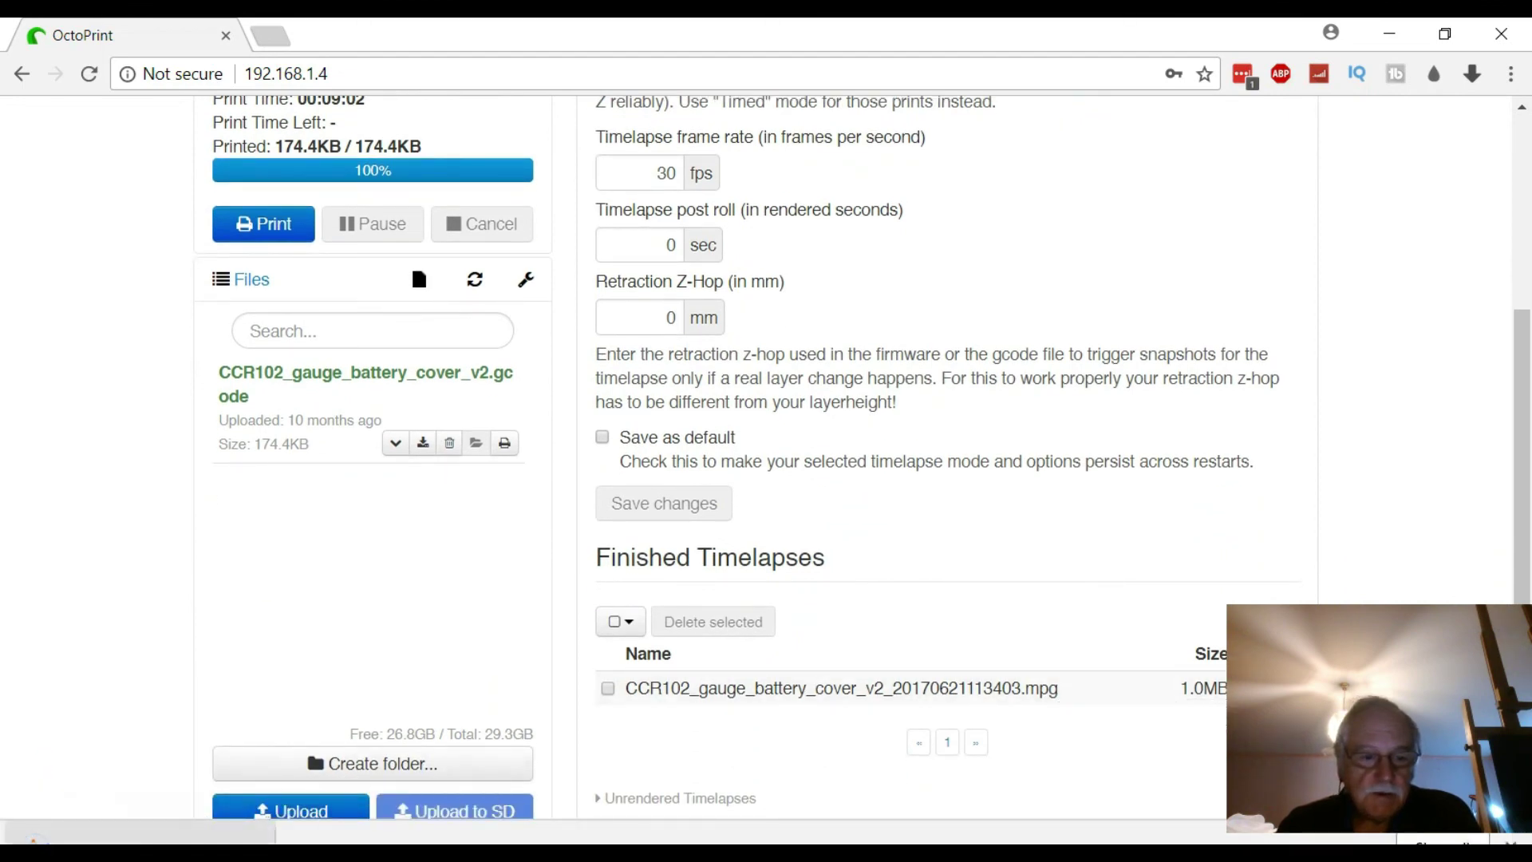